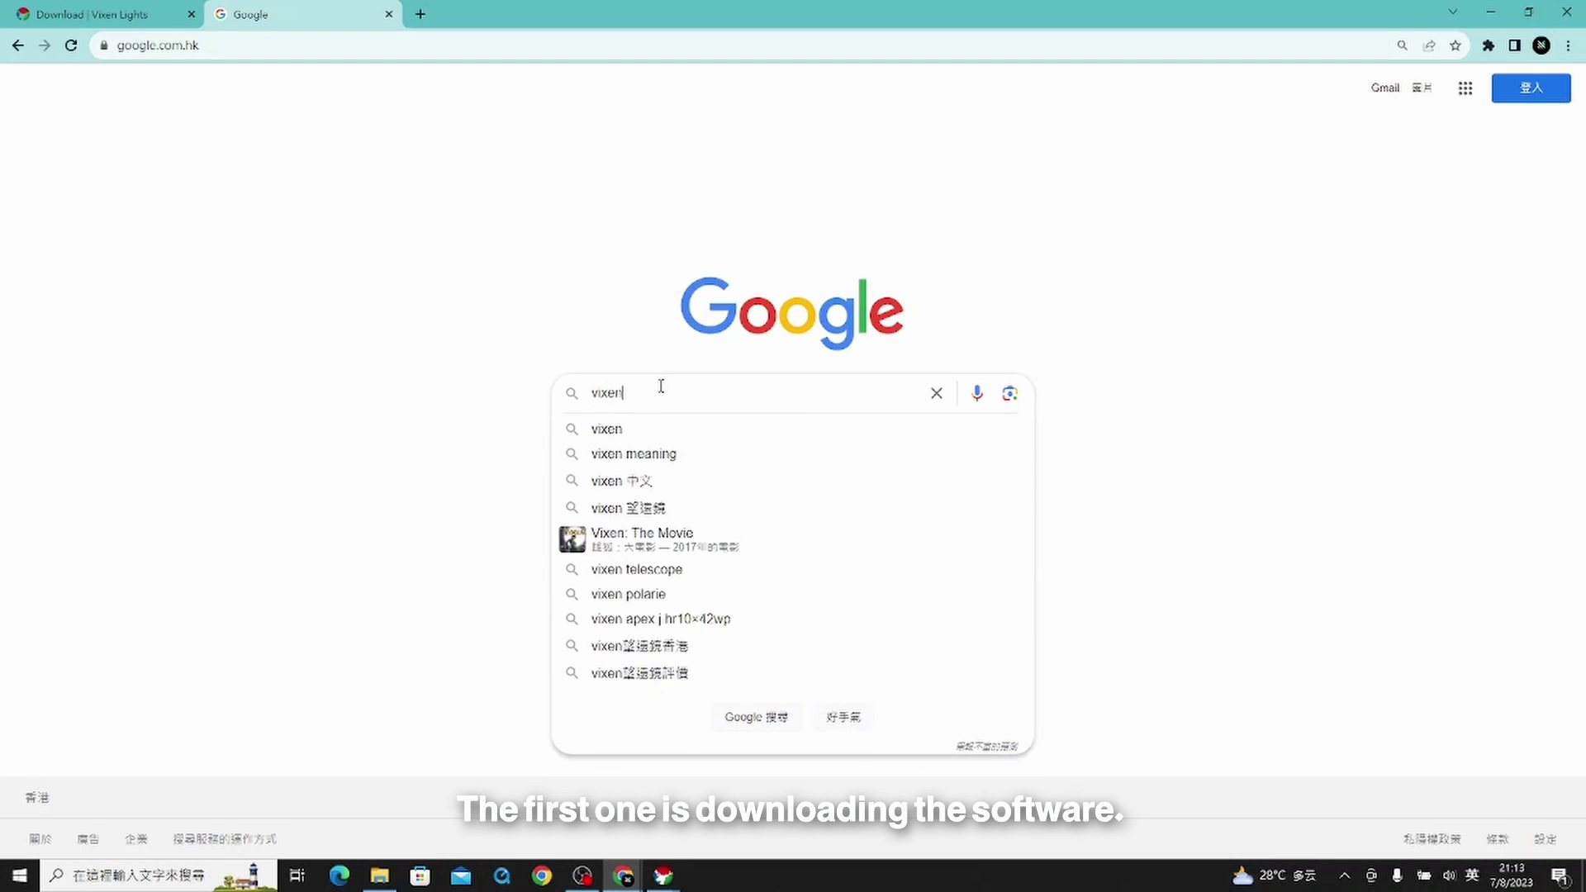
Step: Search 'vixen light' and go to the Vixen Lights Release Builds download page
type("light")
key("Return")
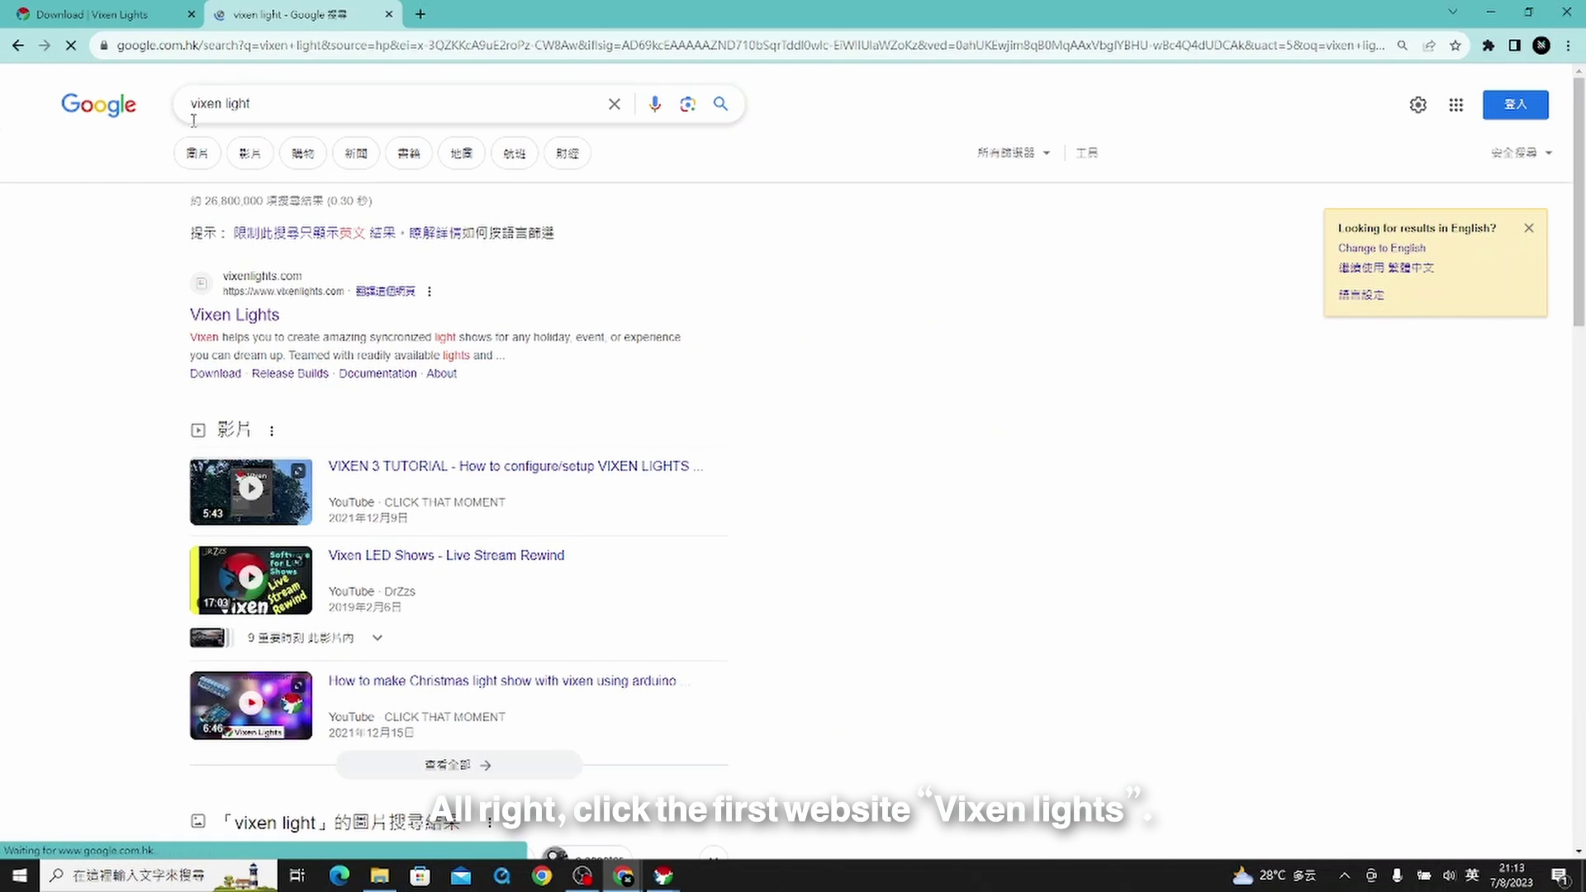
left_click(223, 309)
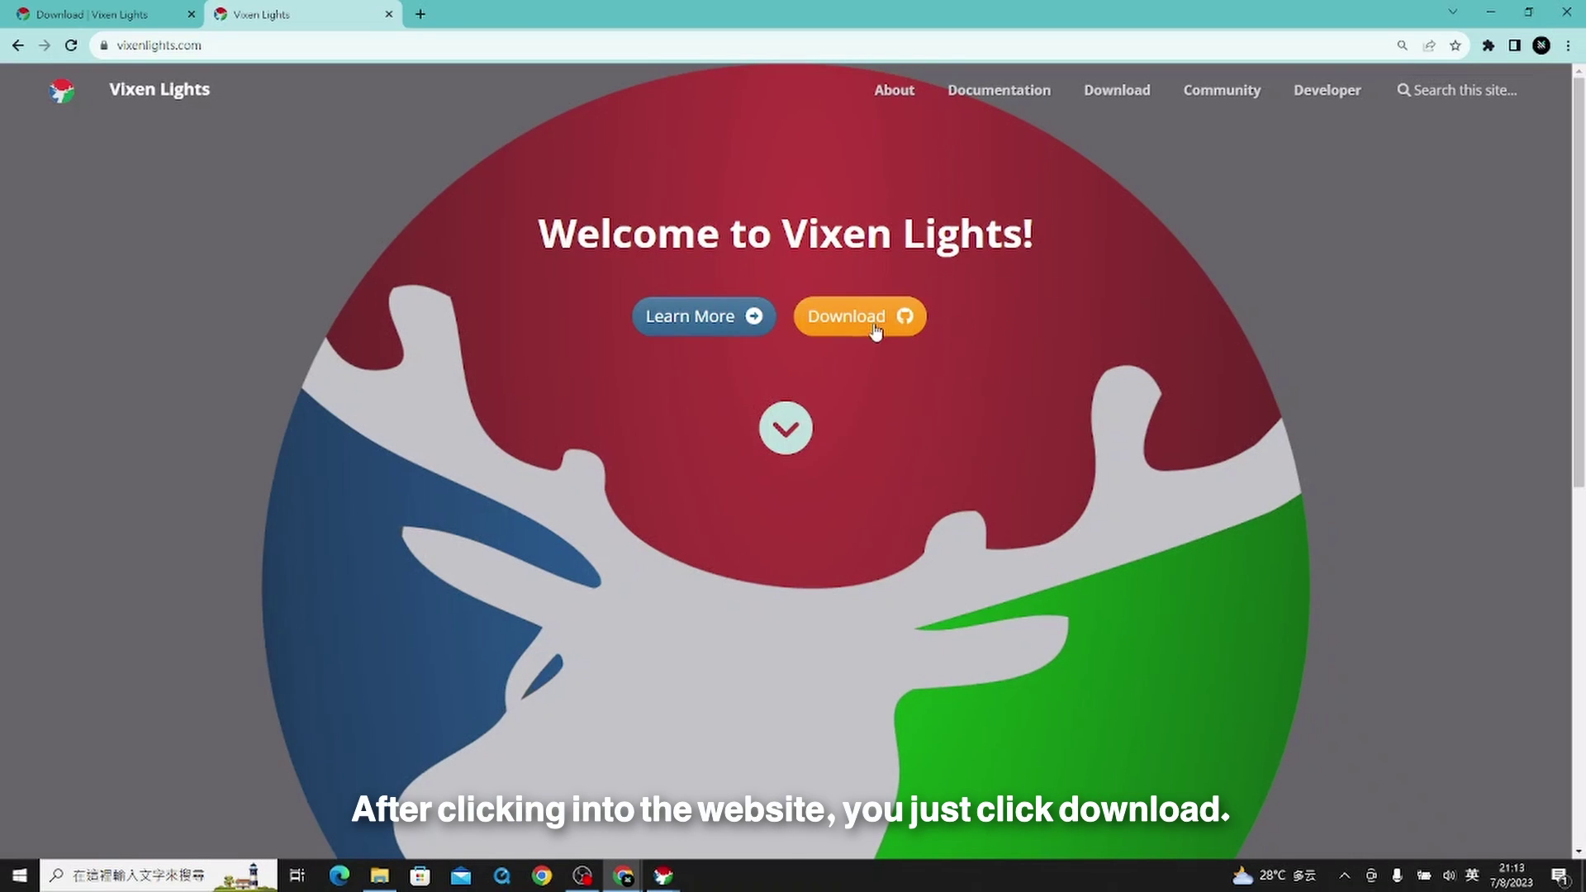
left_click(875, 322)
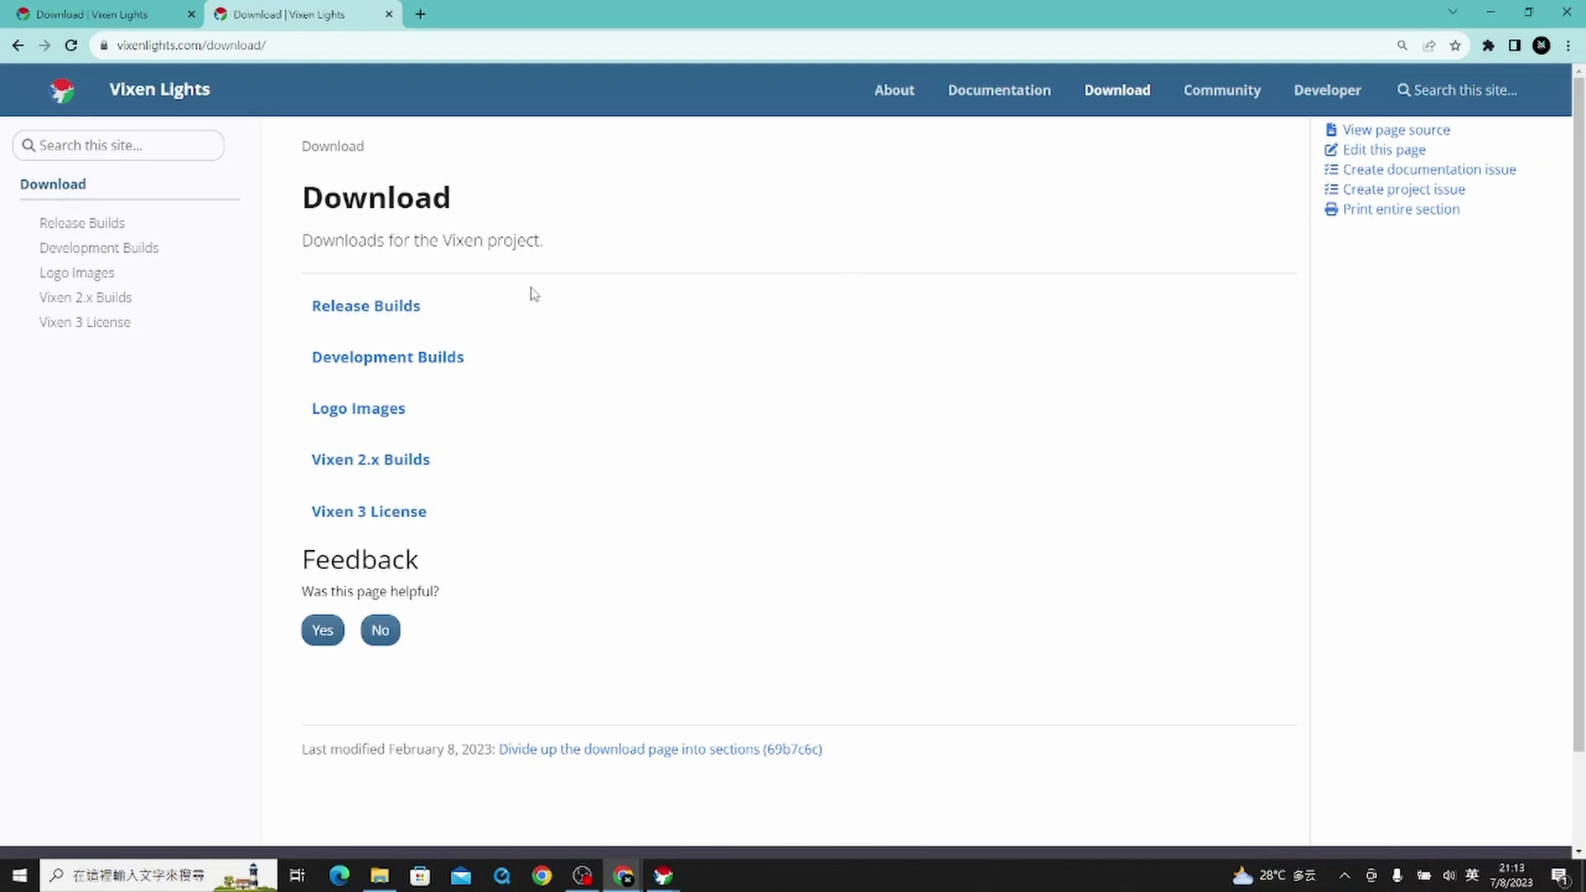
left_click(366, 307)
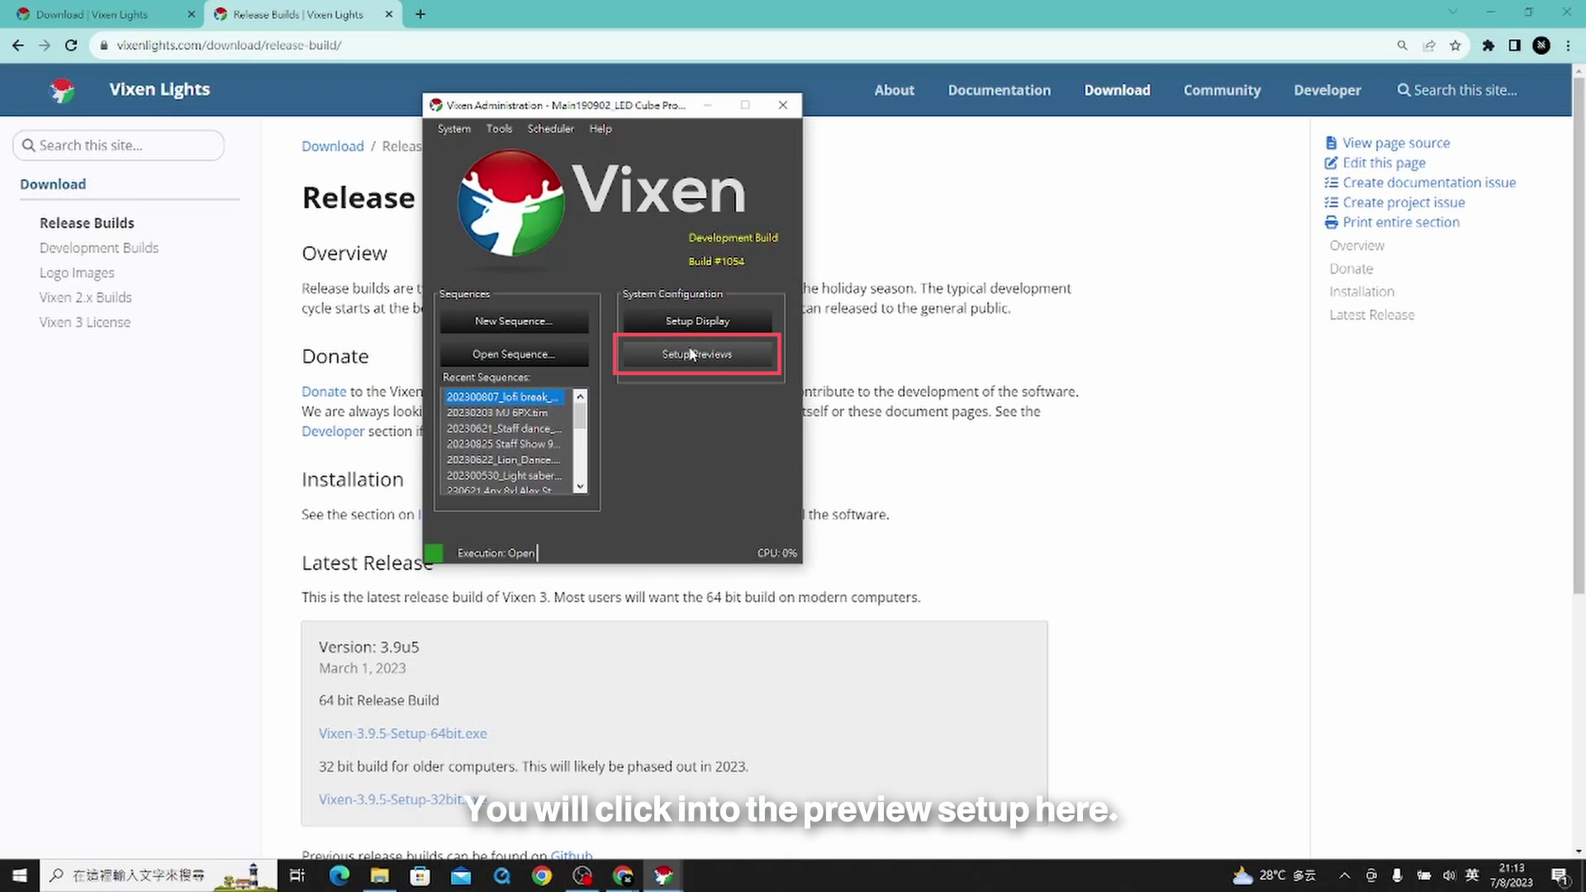
Step: Open Setup Previews, move the dialog aside, and confirm it with OK to save the configuration
left_click(690, 353)
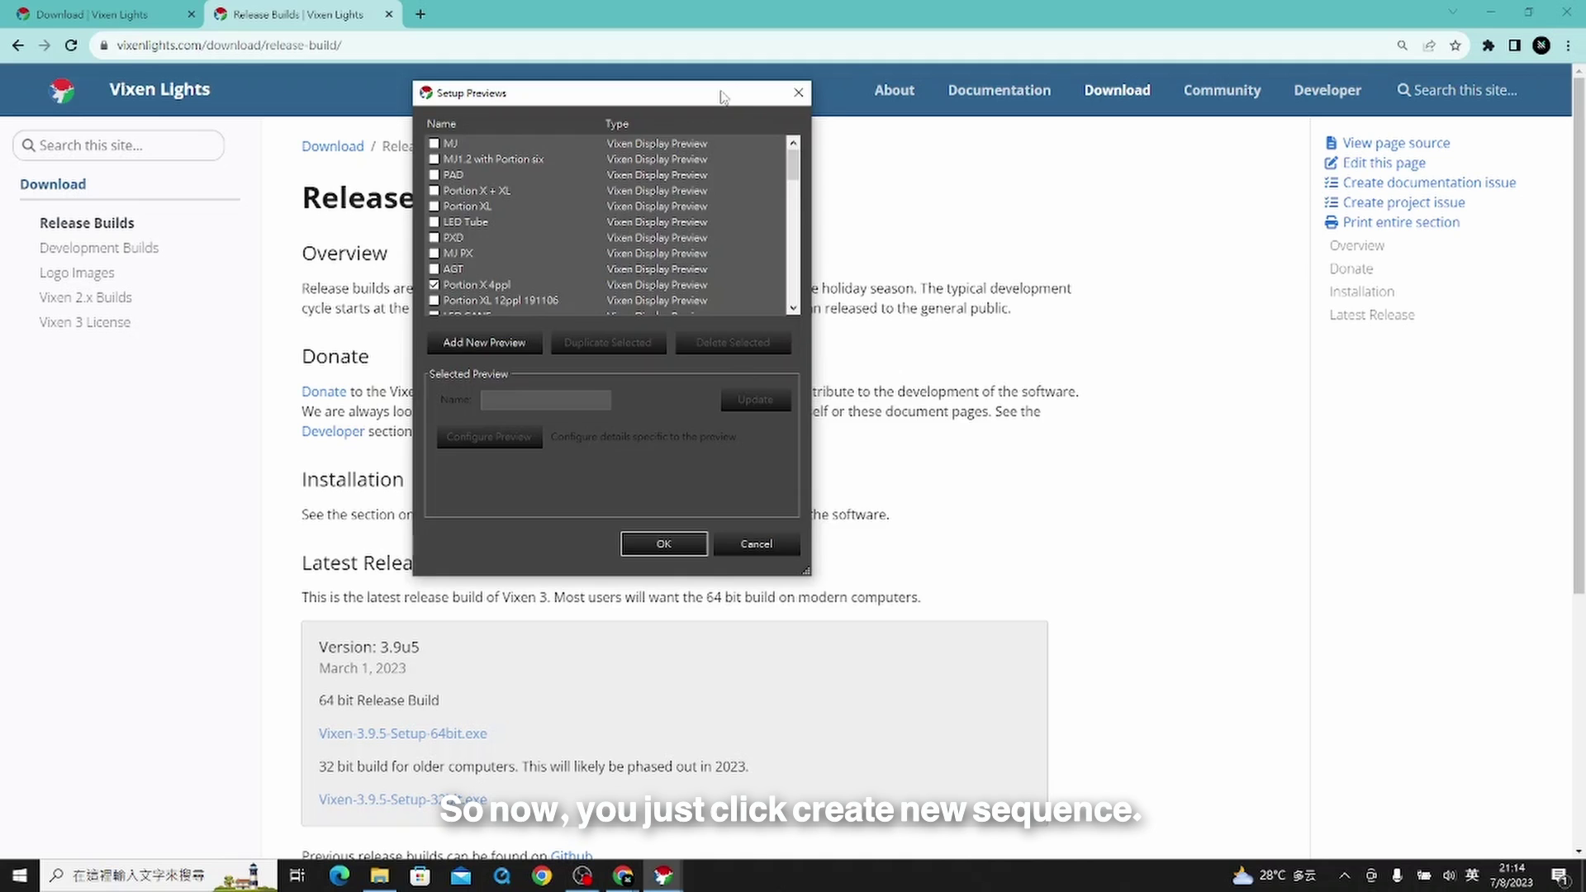
left_click_drag(724, 95, 1080, 173)
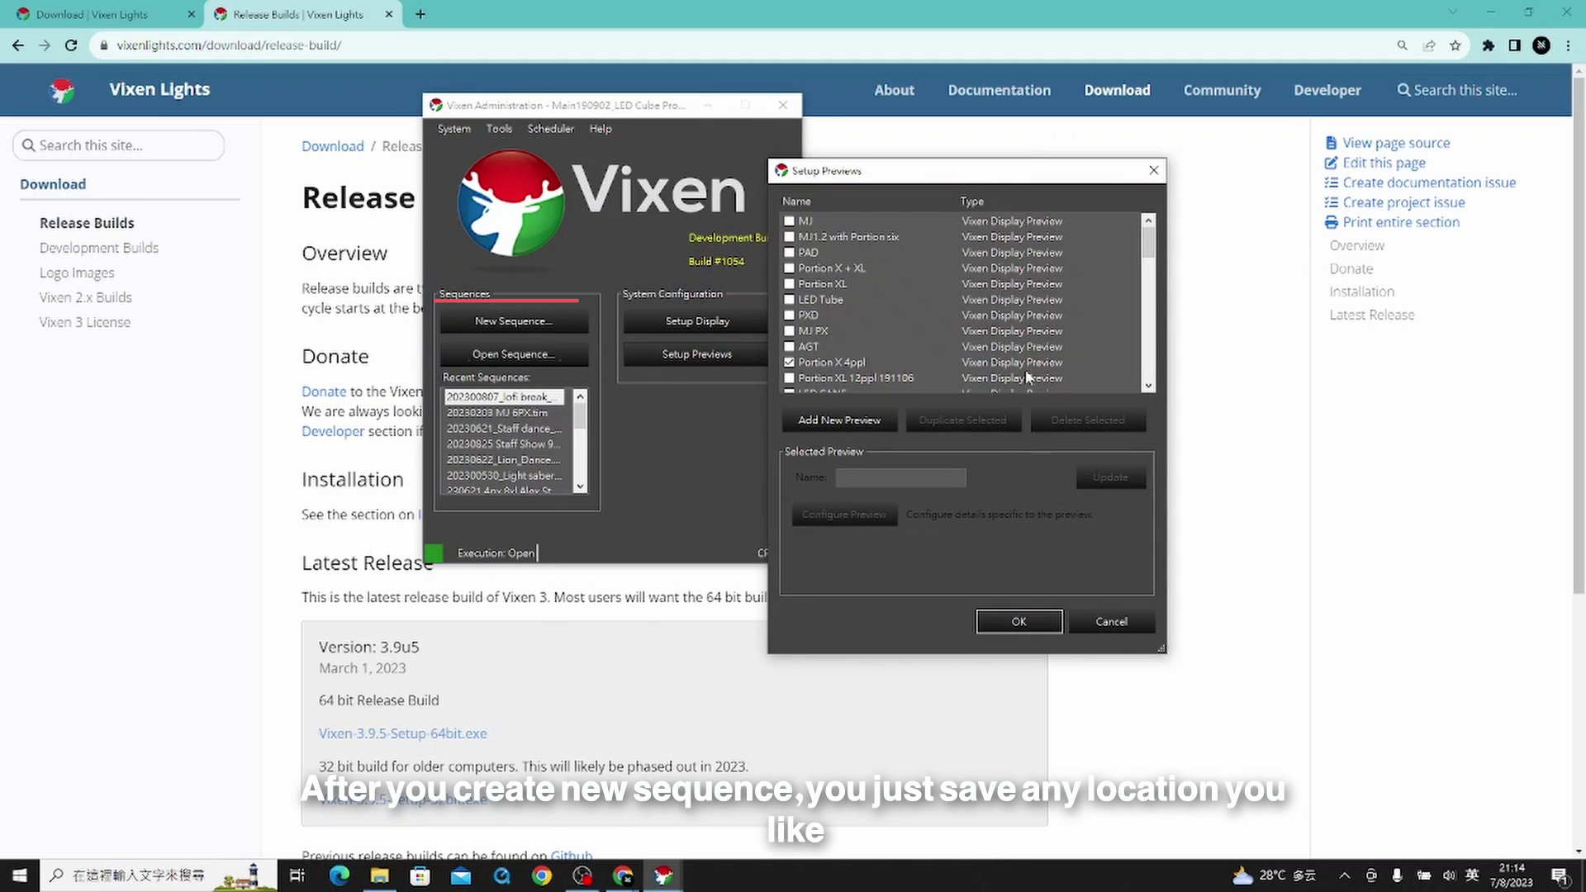
left_click(1013, 622)
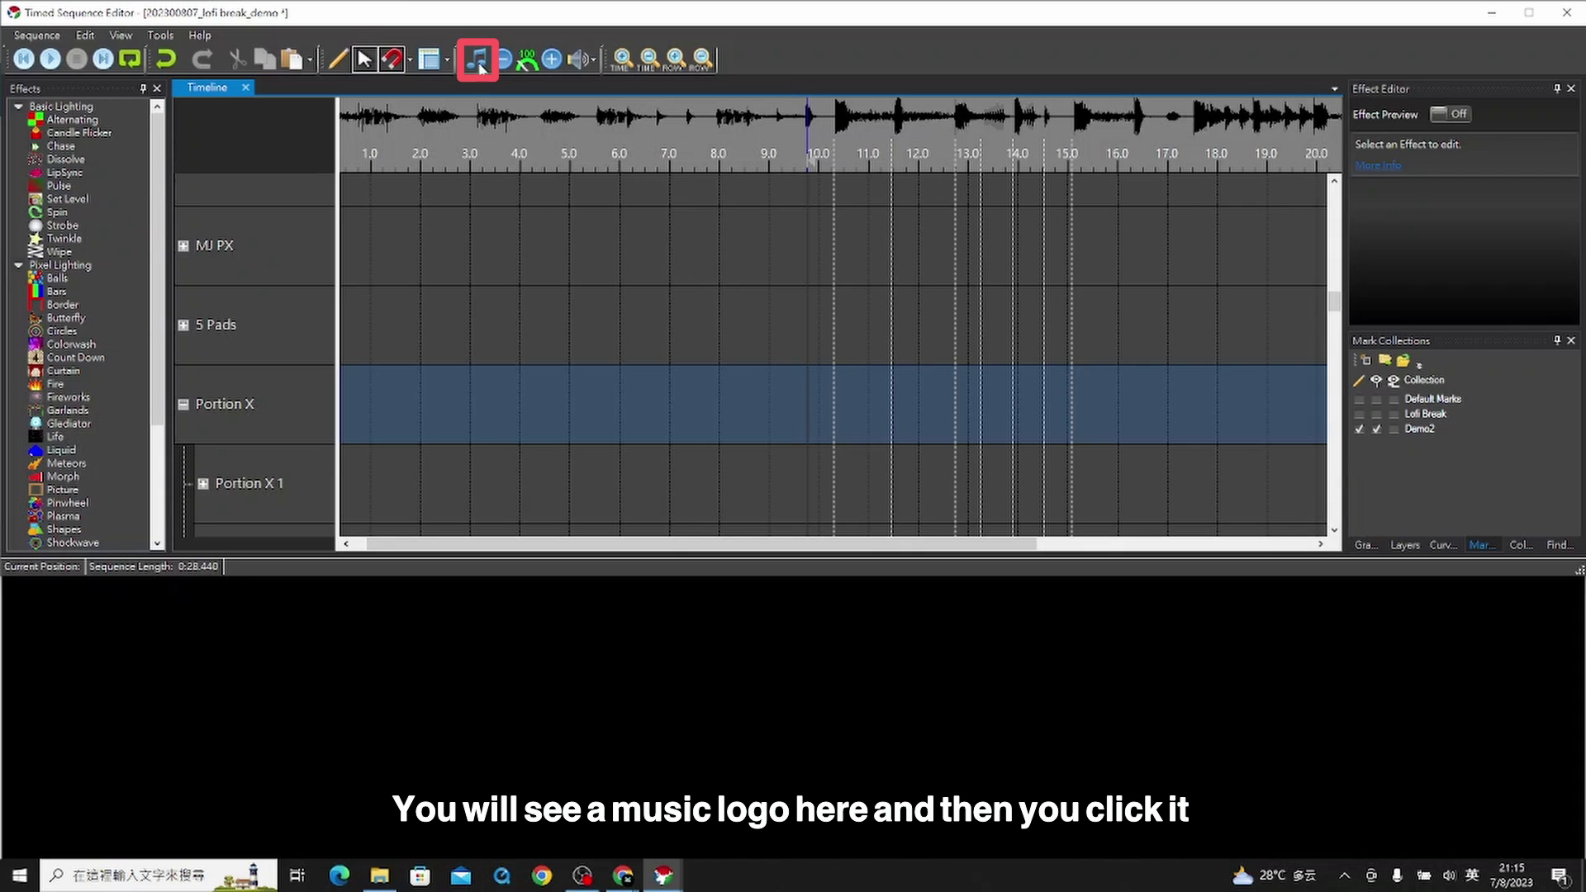
Step: Replace the existing audio with the 'Lofi Break - Freestyle Dance- Robot Popping' track
left_click(479, 64)
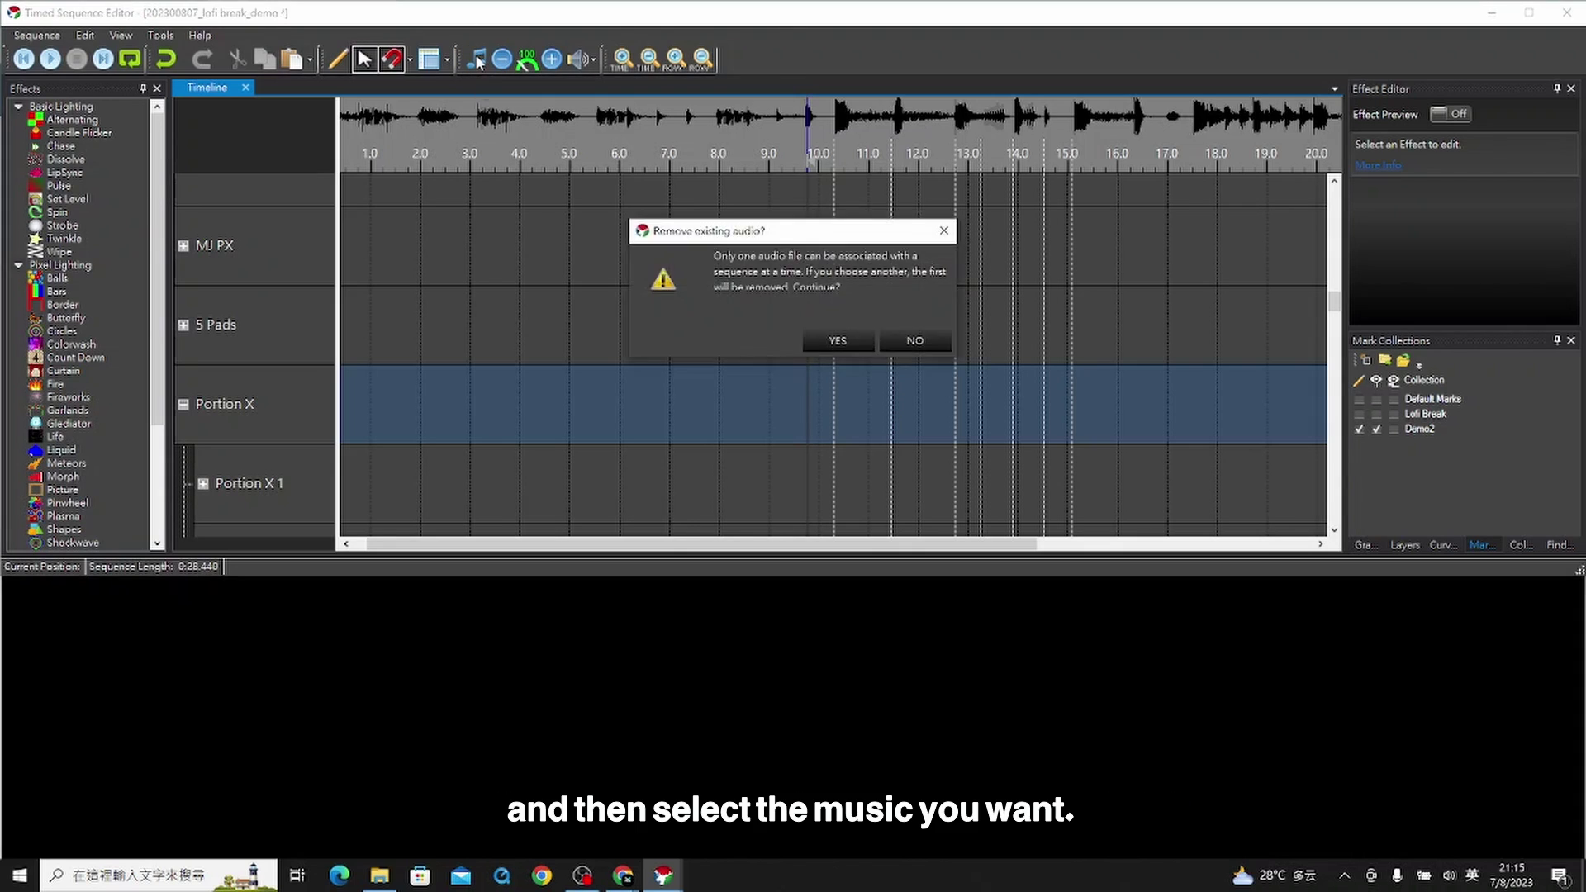
left_click(850, 340)
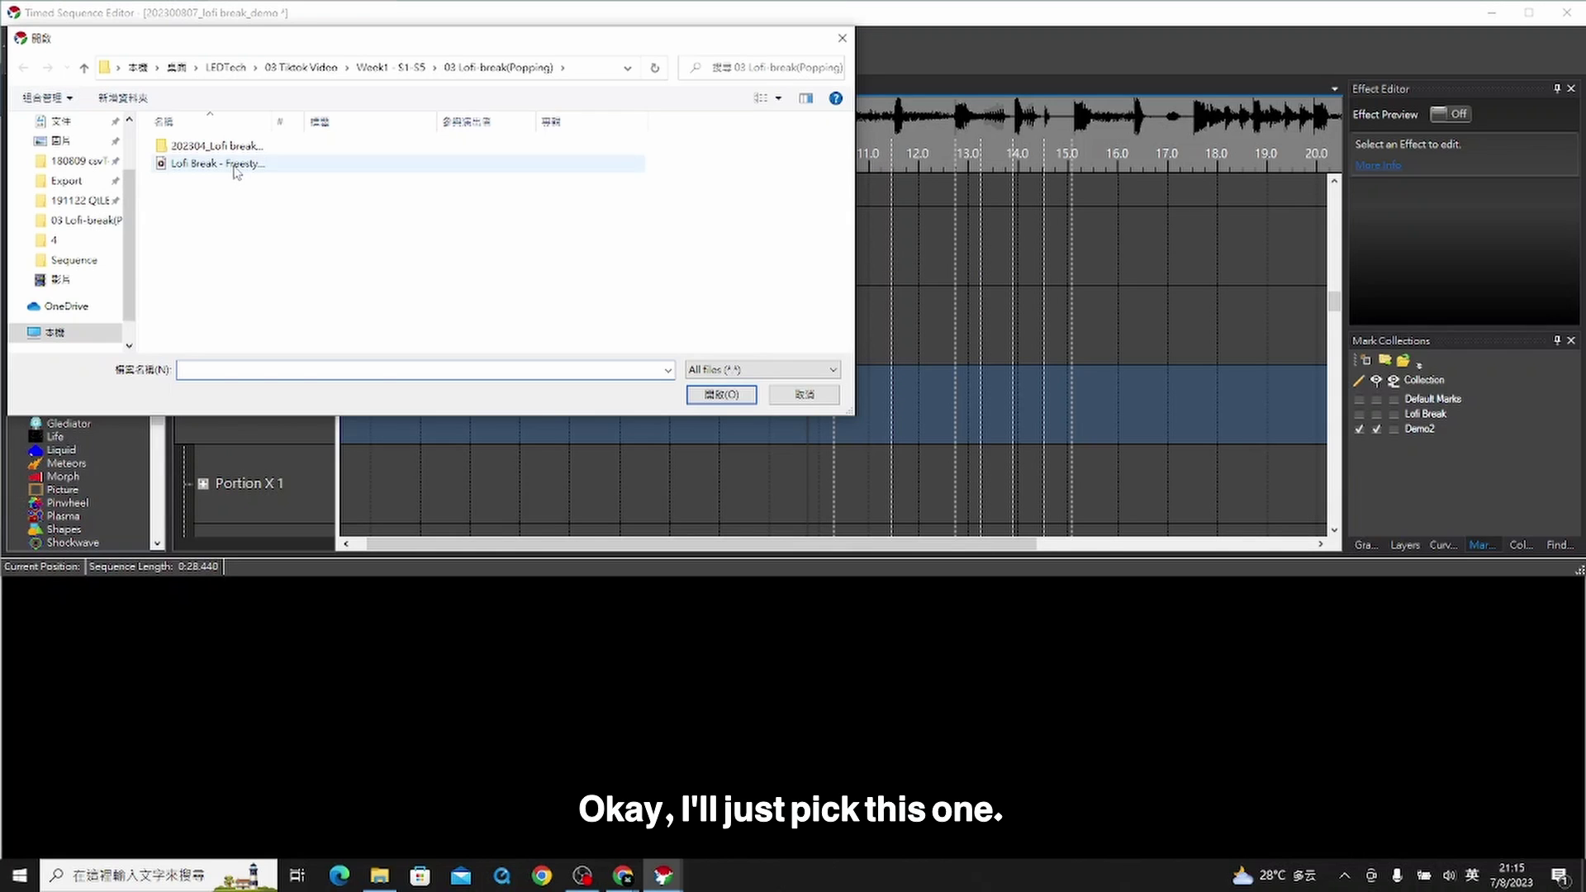
left_click(238, 168)
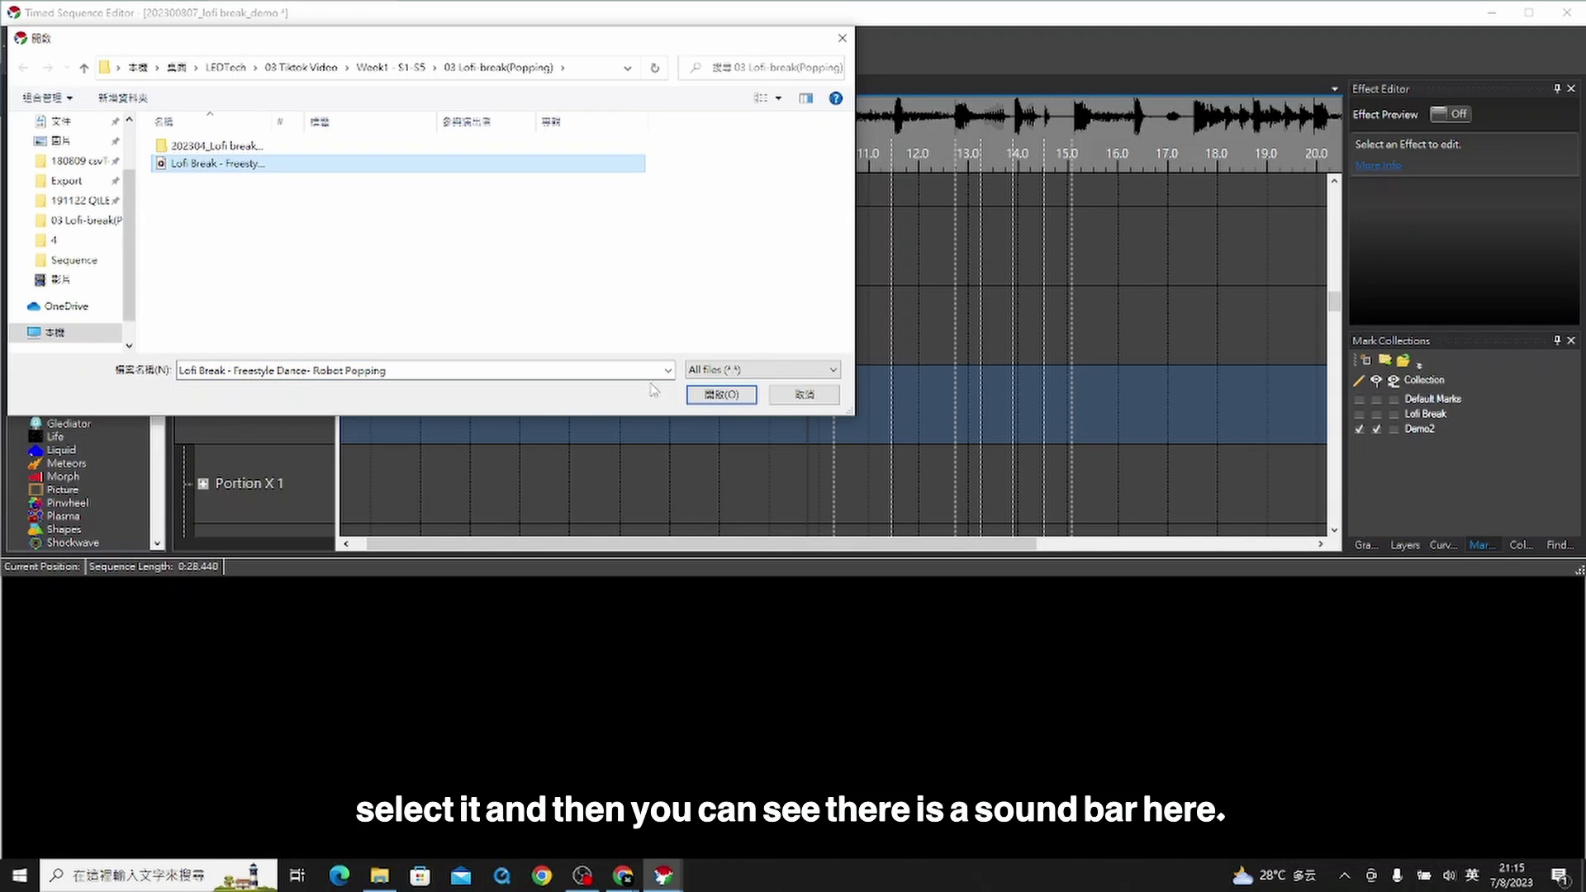
left_click(721, 395)
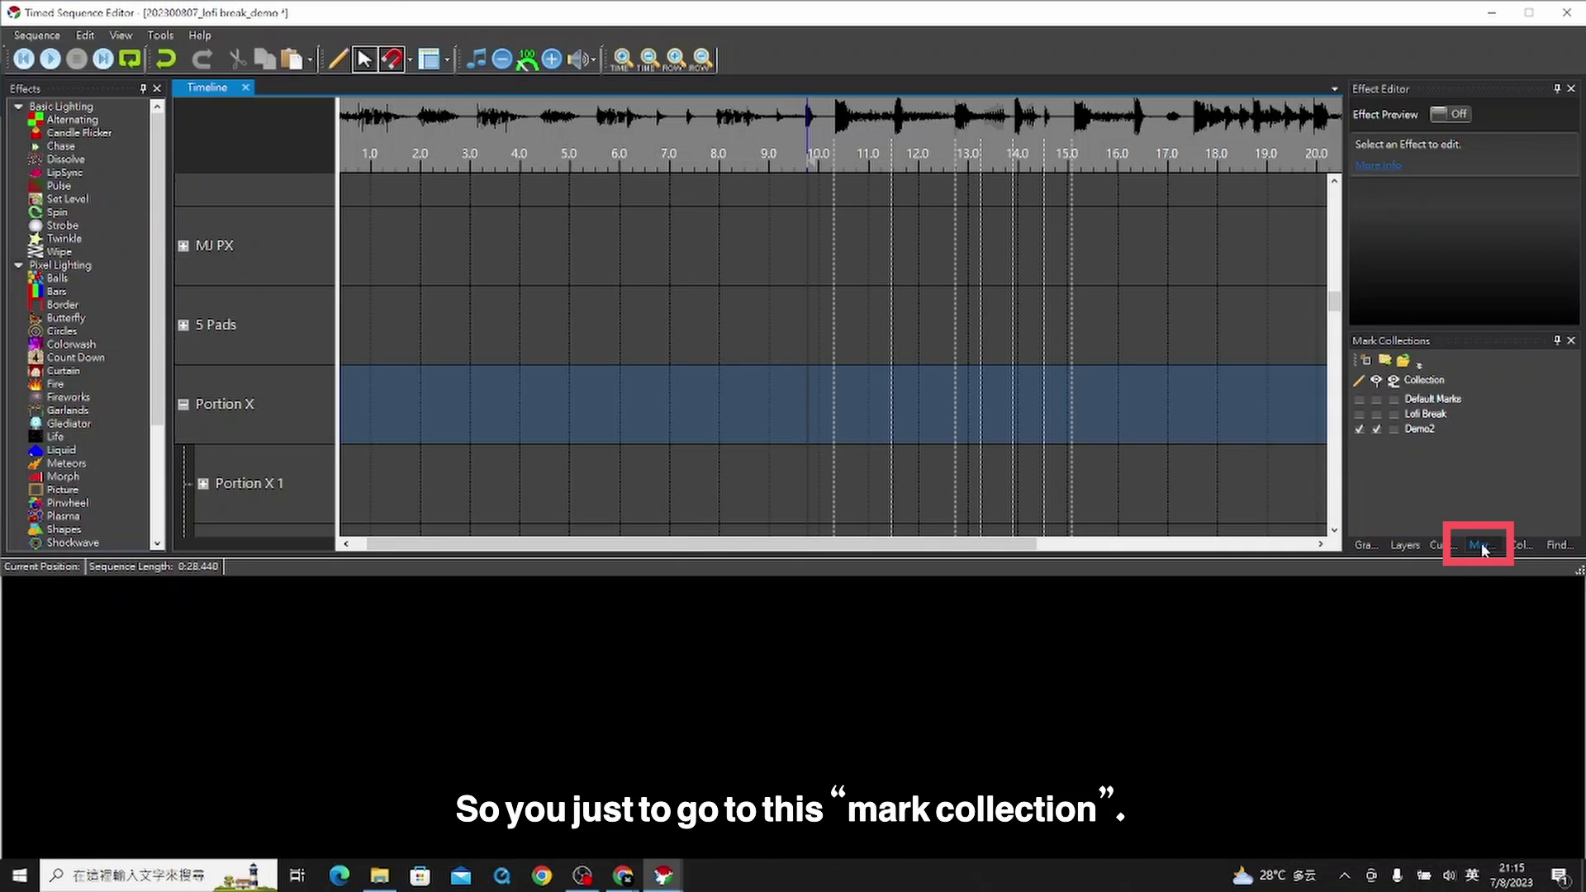
Step: Restore the Mark Collections panel from the View menu
left_click(1481, 400)
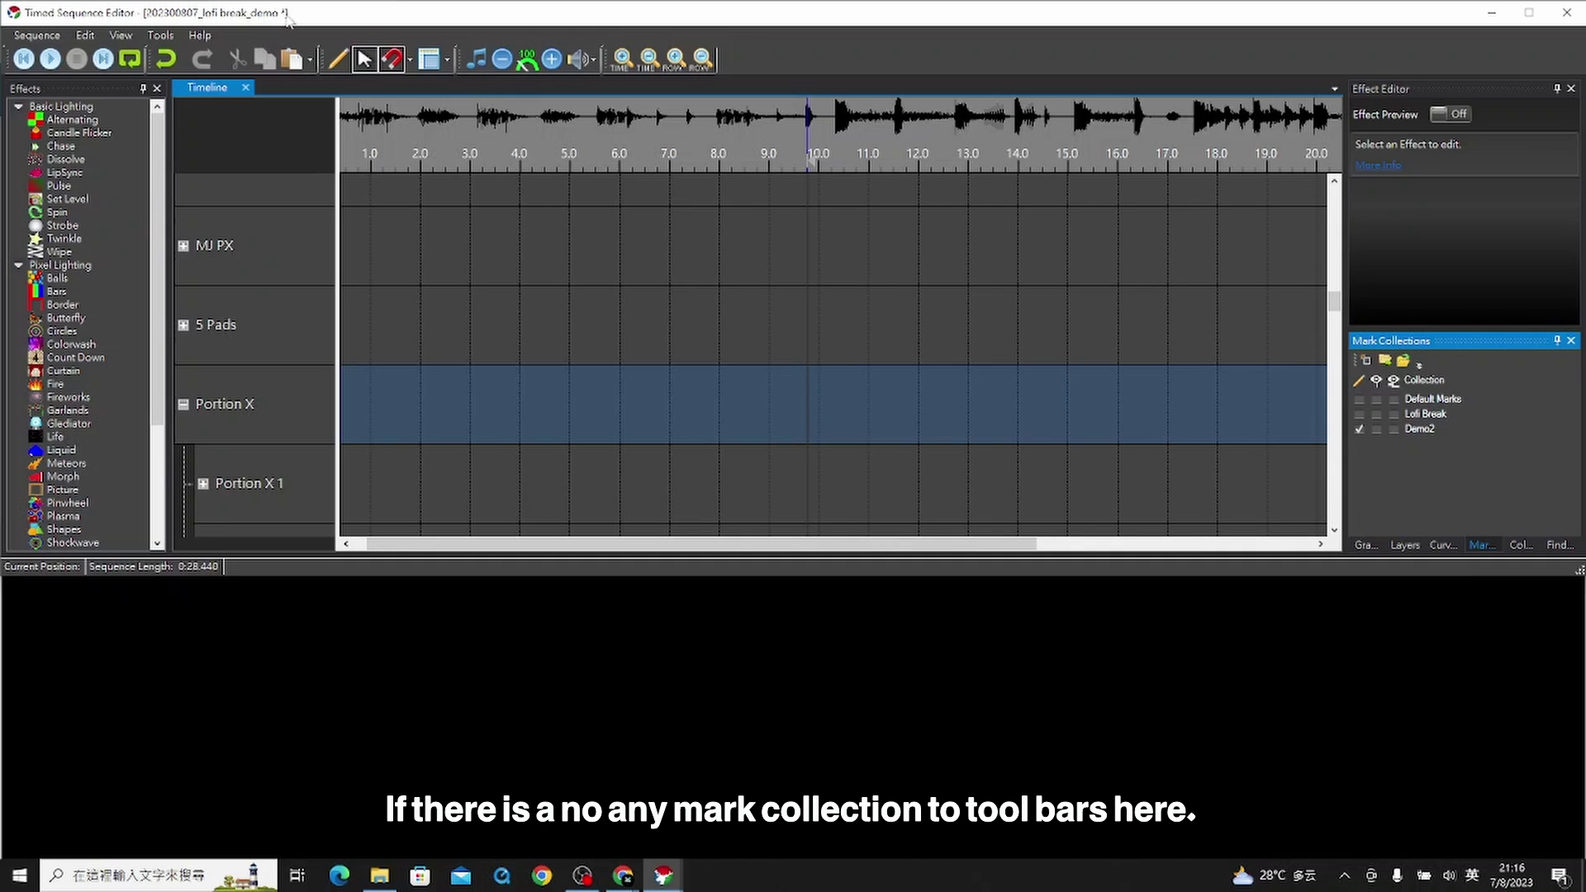
left_click(121, 35)
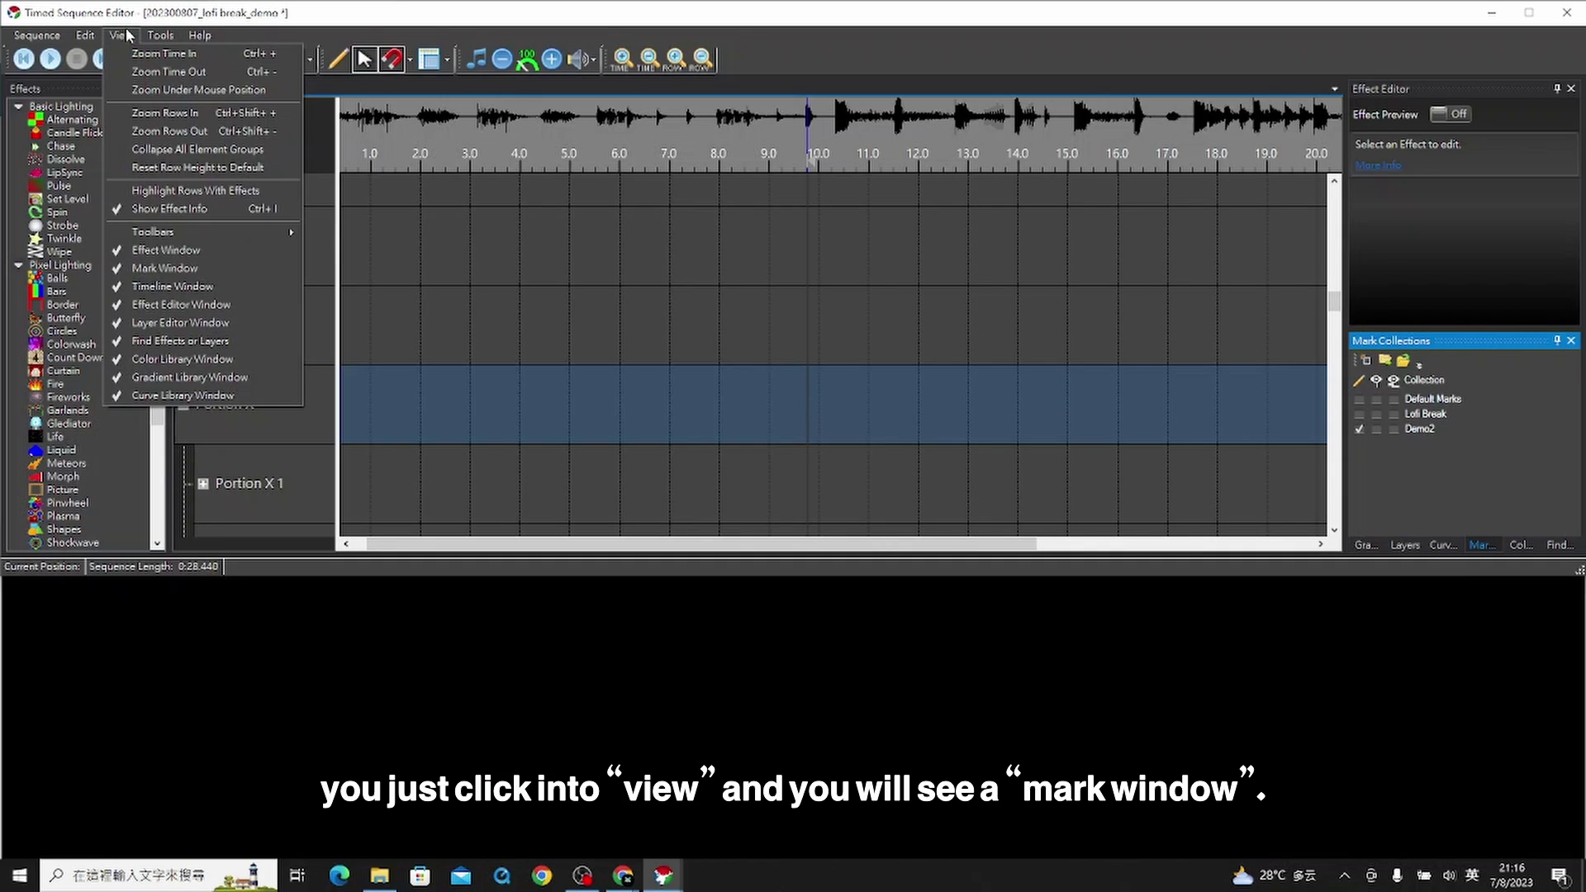
left_click(146, 269)
left_click(114, 40)
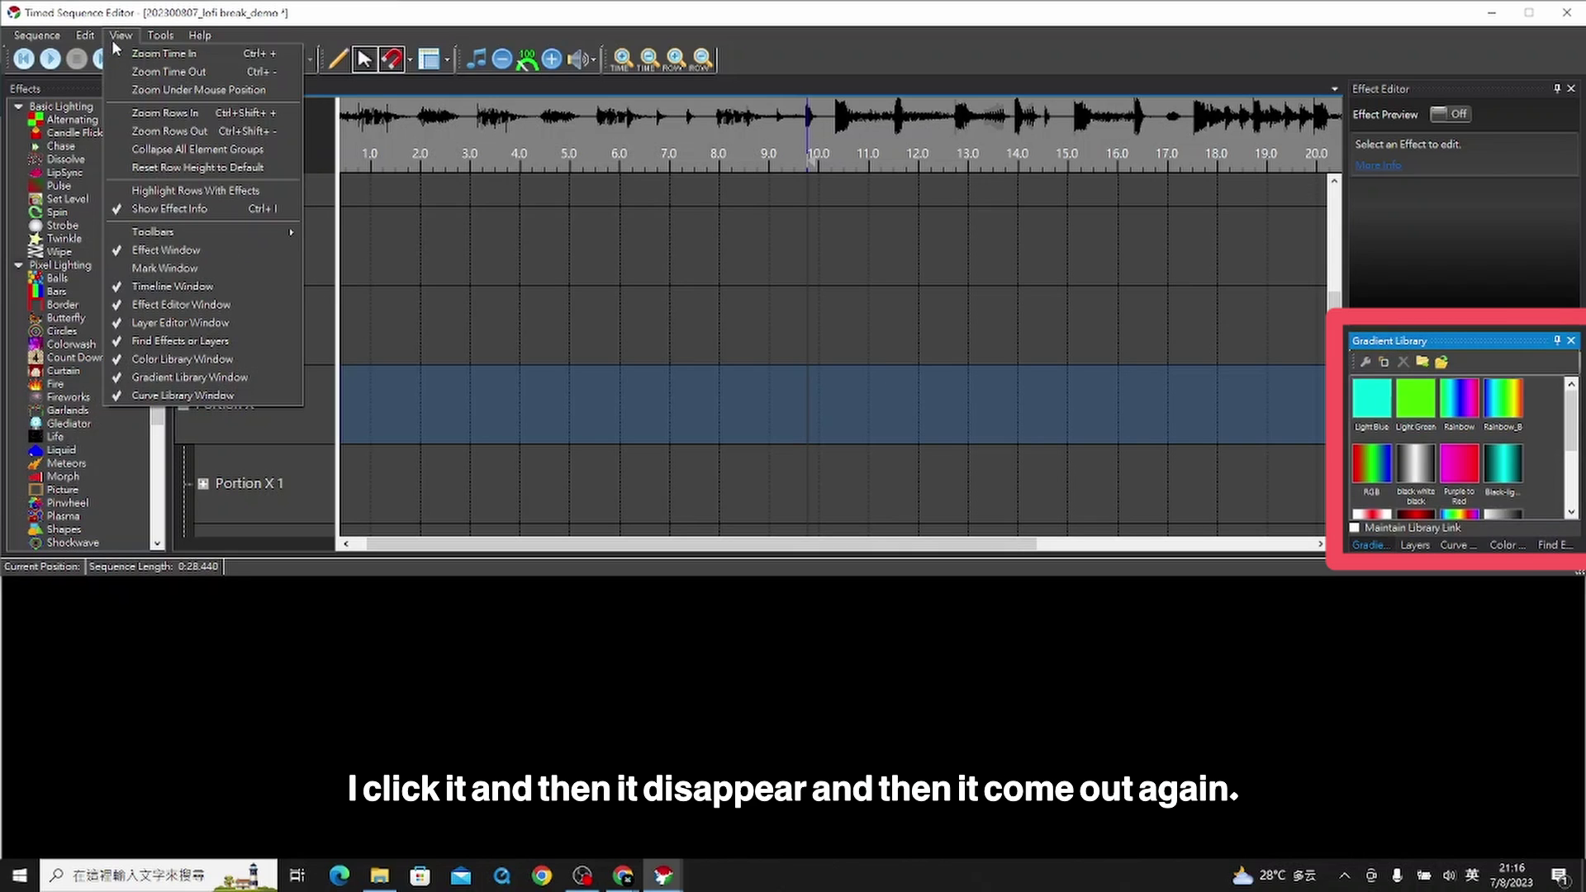
left_click(150, 270)
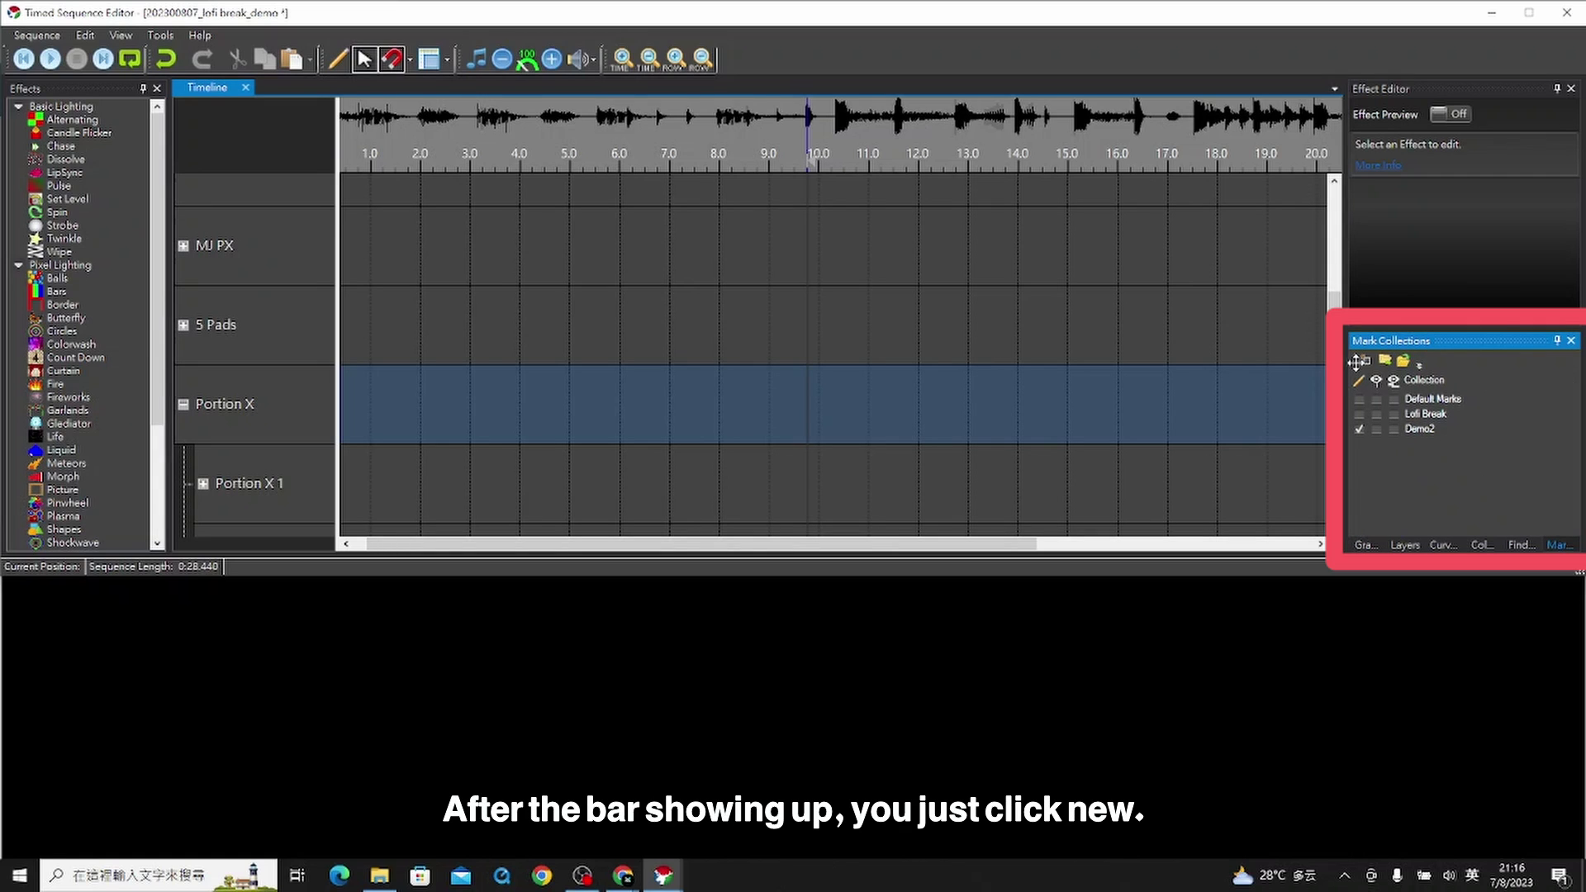
Step: Create a new mark collection named 'Demo' and make its marks visible
left_click(1357, 361)
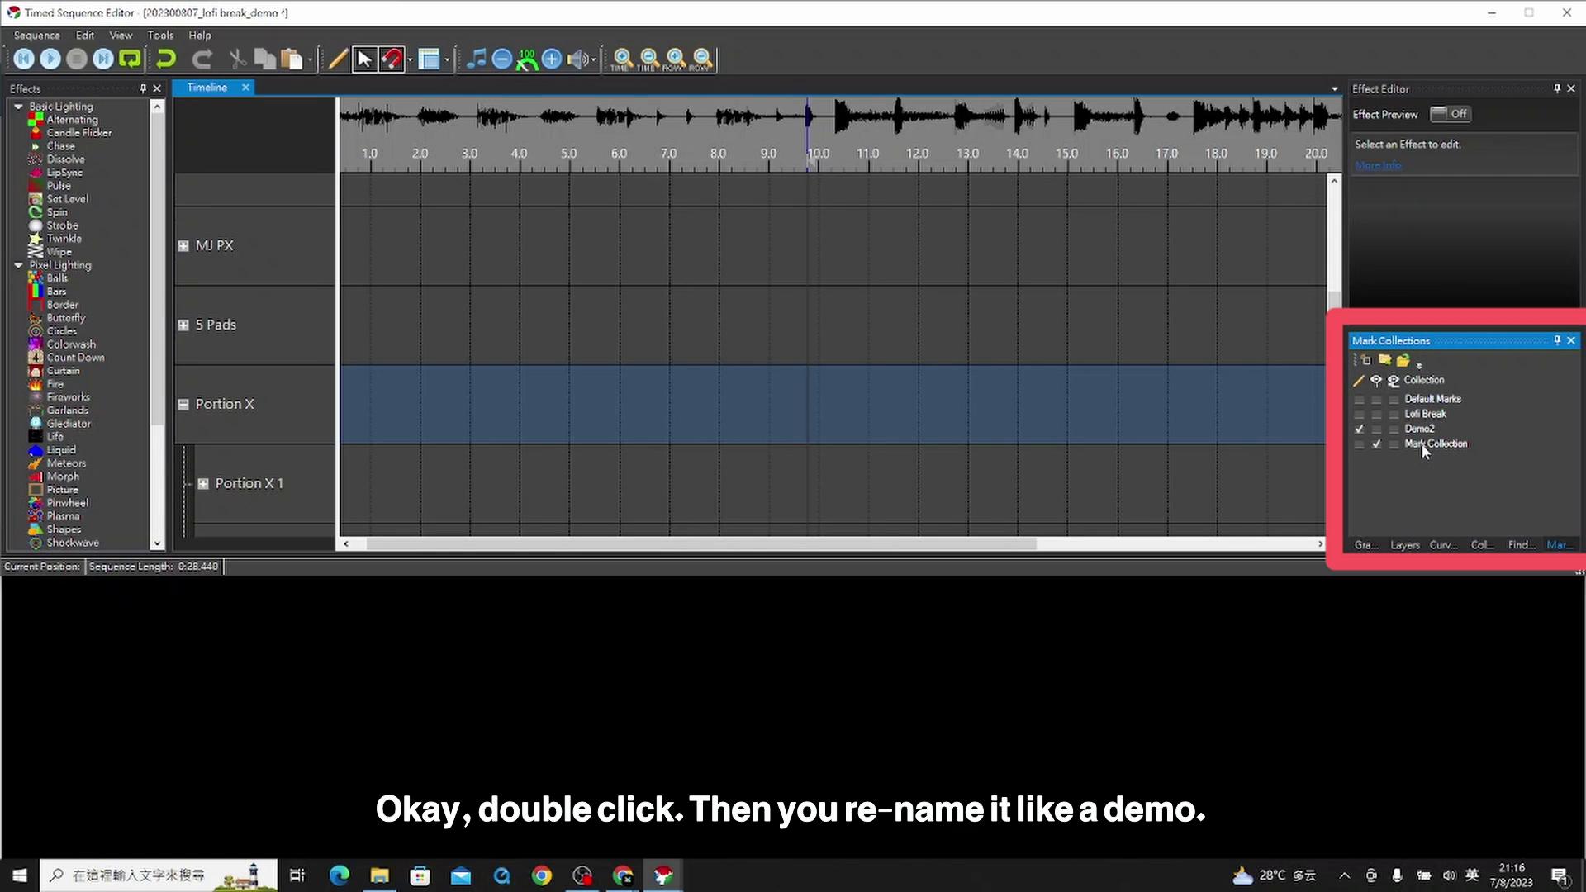
double_click(1421, 446)
type("Demo")
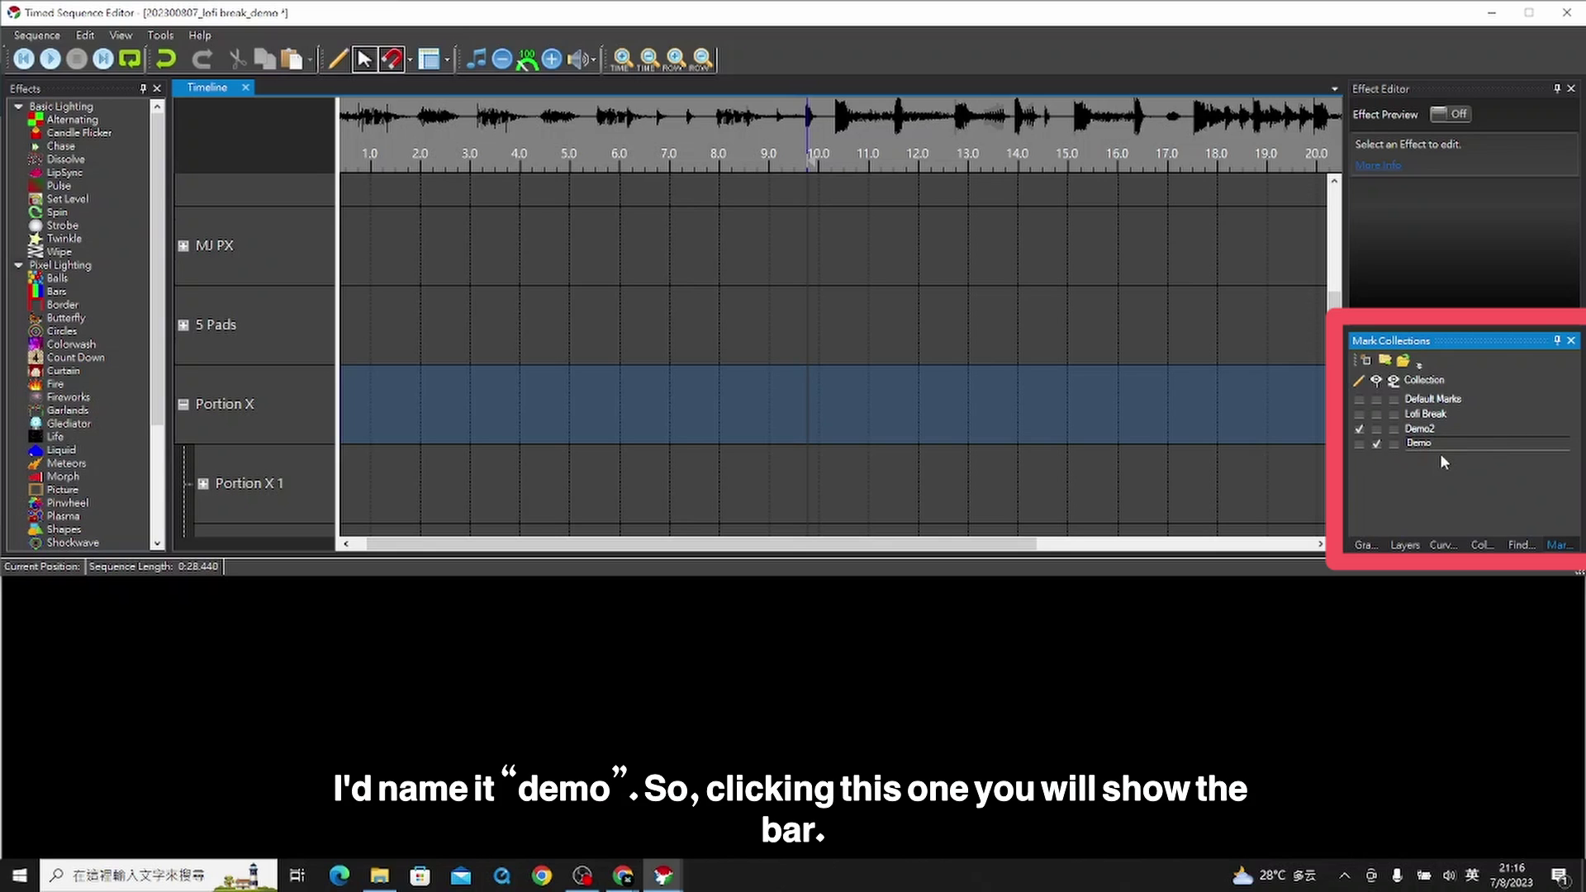
key("Return")
left_click(1375, 443)
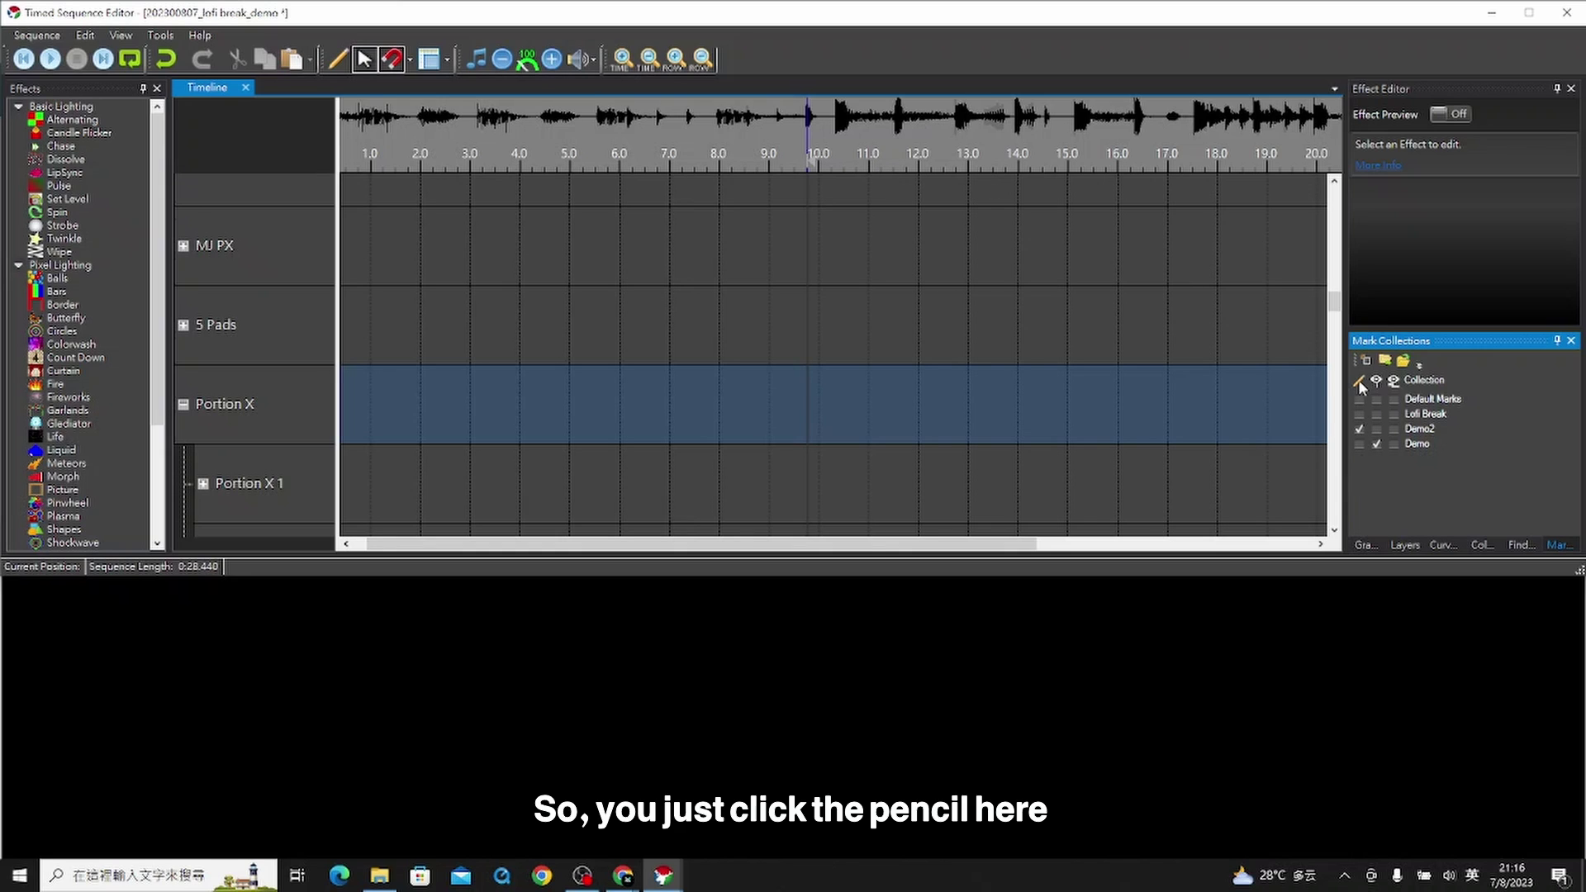
Step: Make Demo the active collection and add marks at 10.0, about 11.6 and 12.720 seconds
left_click(1360, 444)
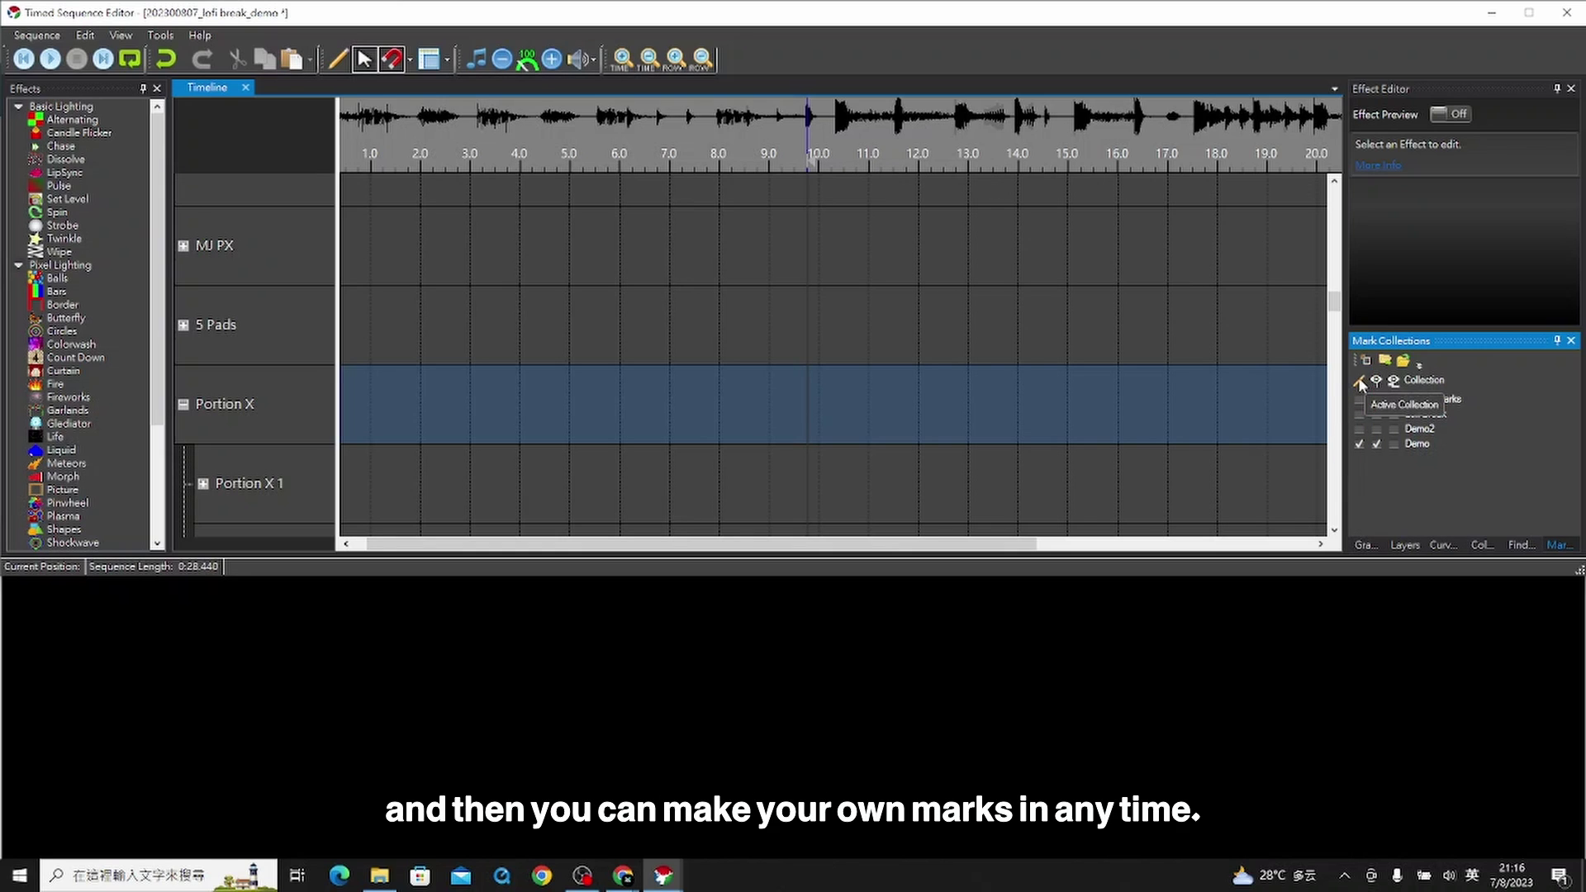
right_click(836, 153)
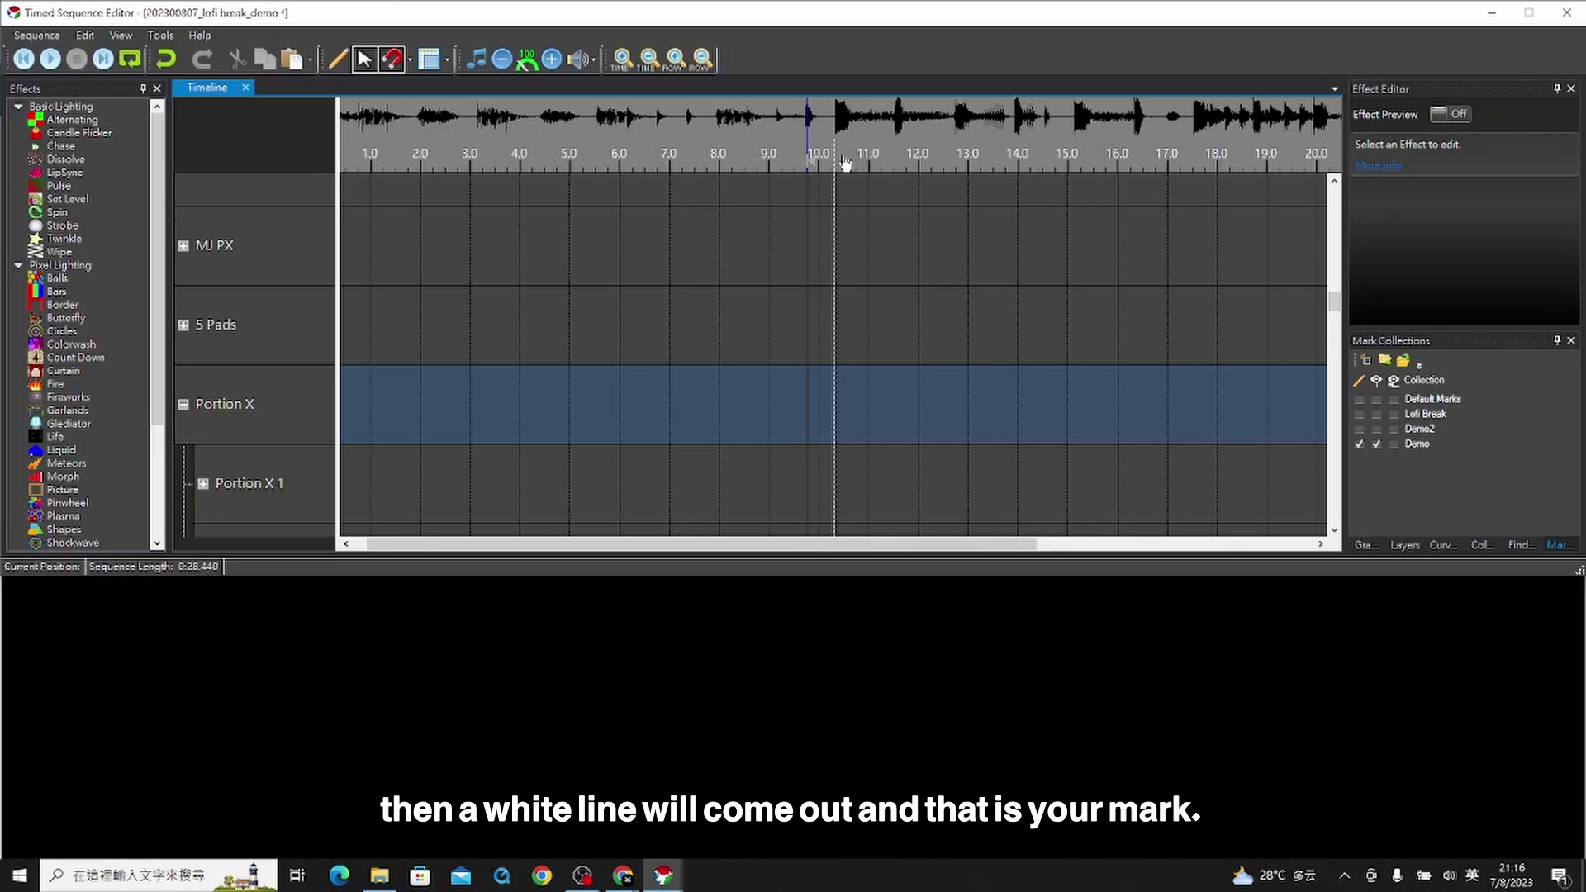
left_click(830, 165)
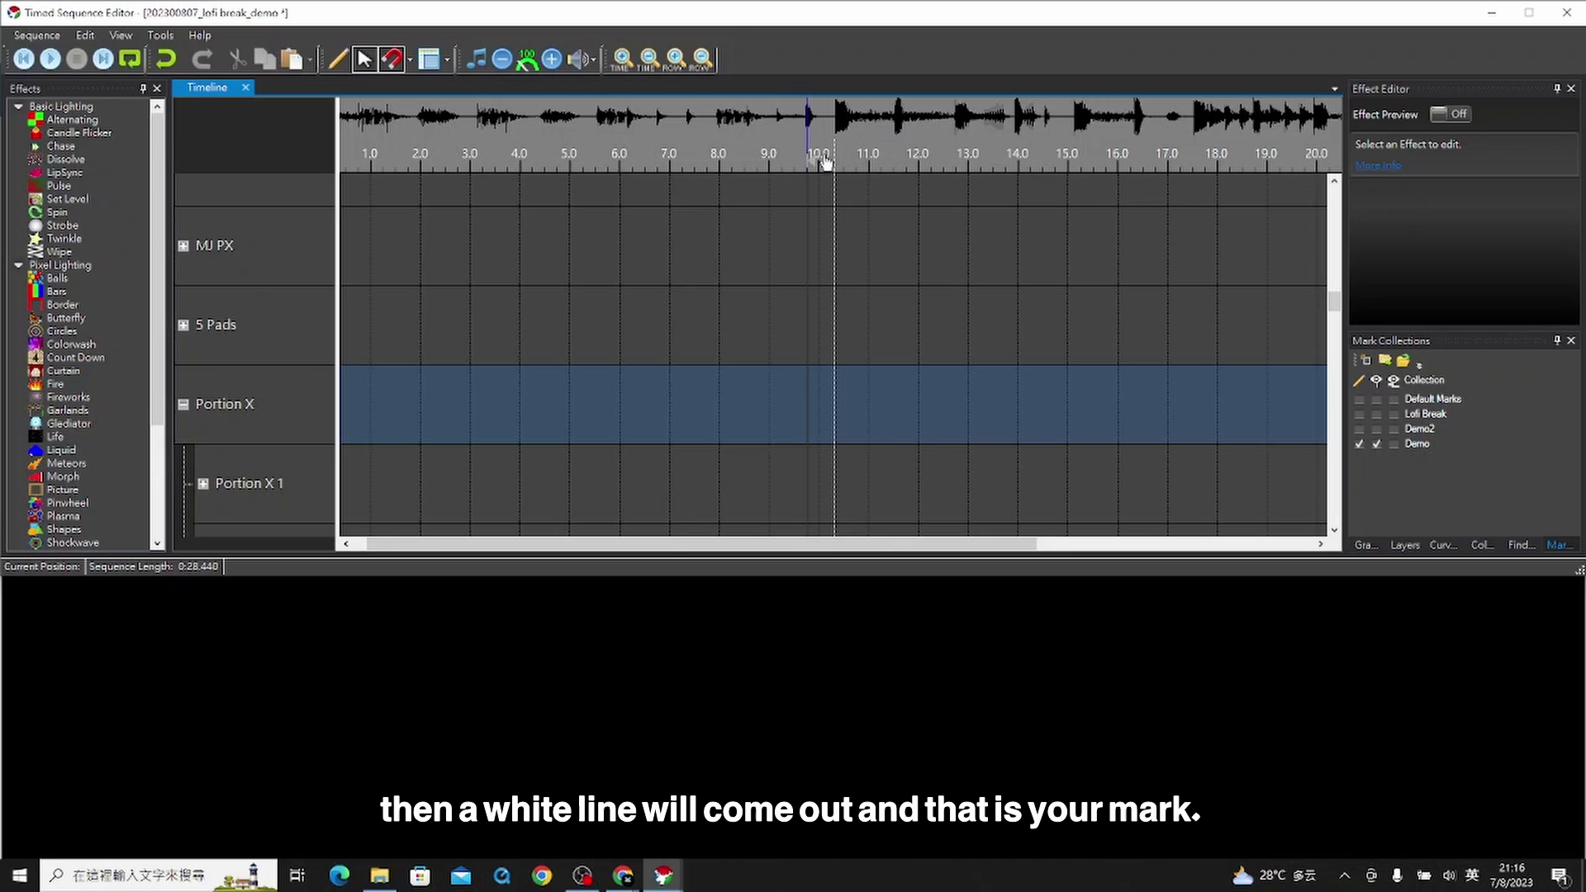
right_click(896, 152)
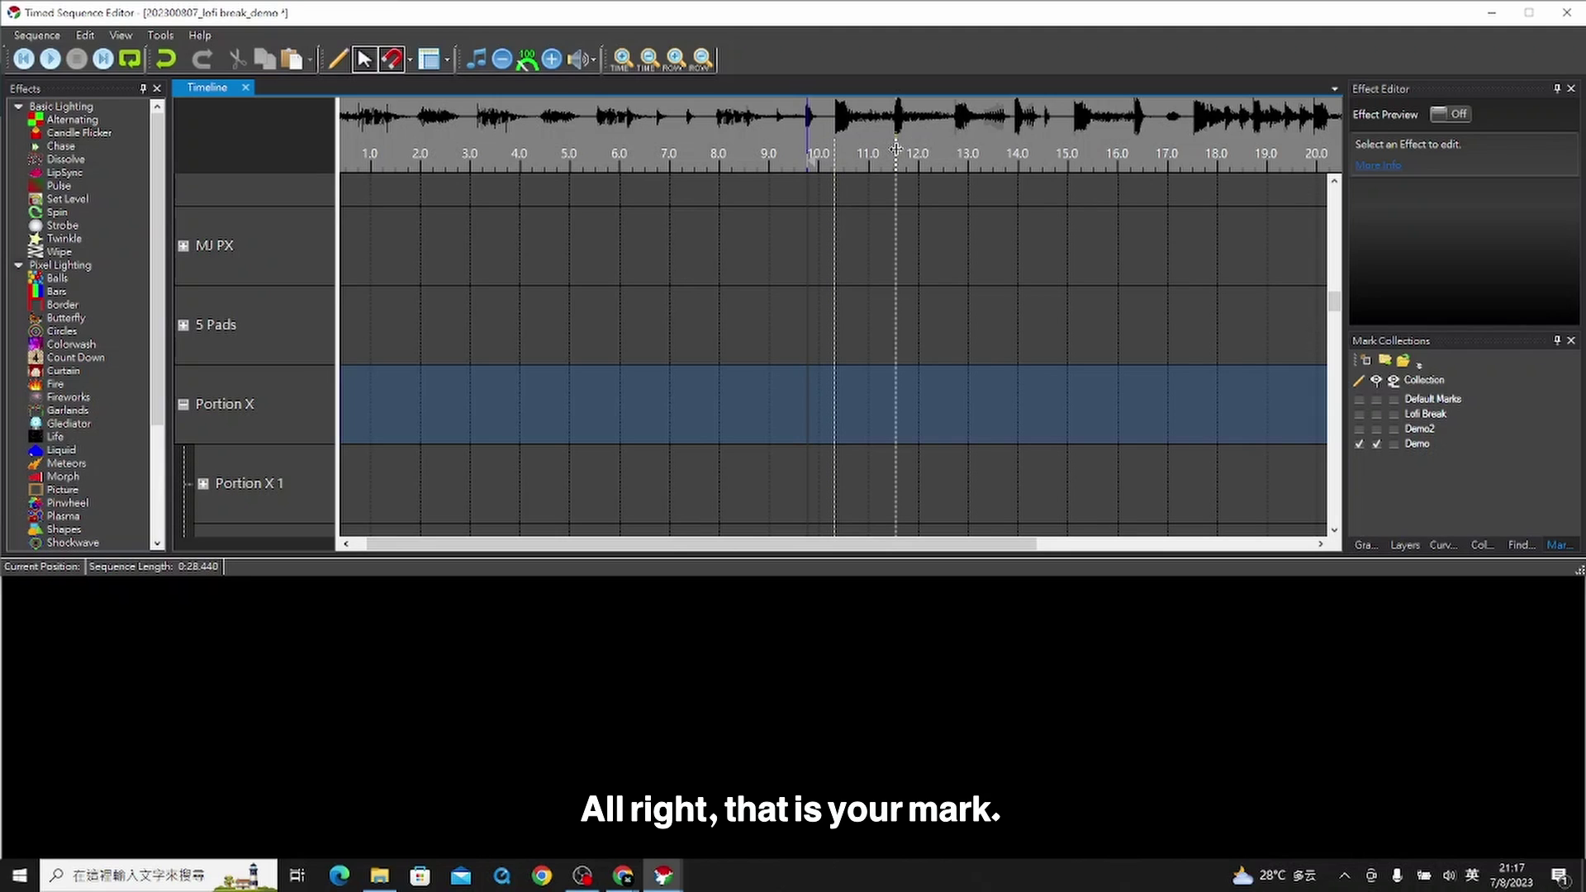
right_click(947, 155)
left_click_drag(948, 155, 954, 156)
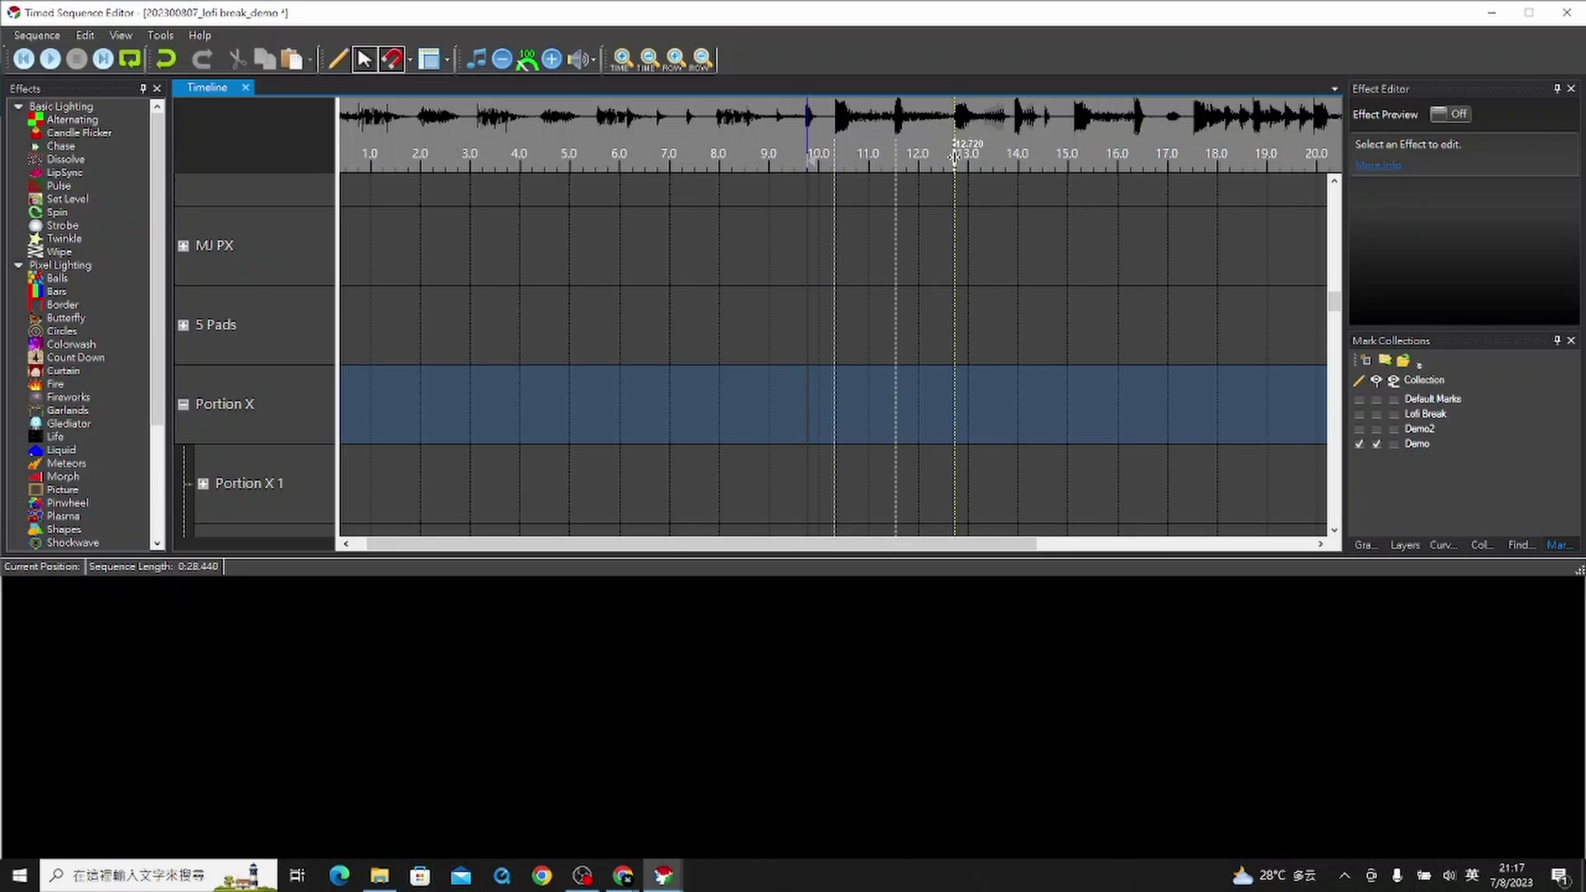
Step: Add marks at 13.283, about 13.9, 14.3 and 14.627 s, then play 9.7–15.7 s
right_click(982, 156)
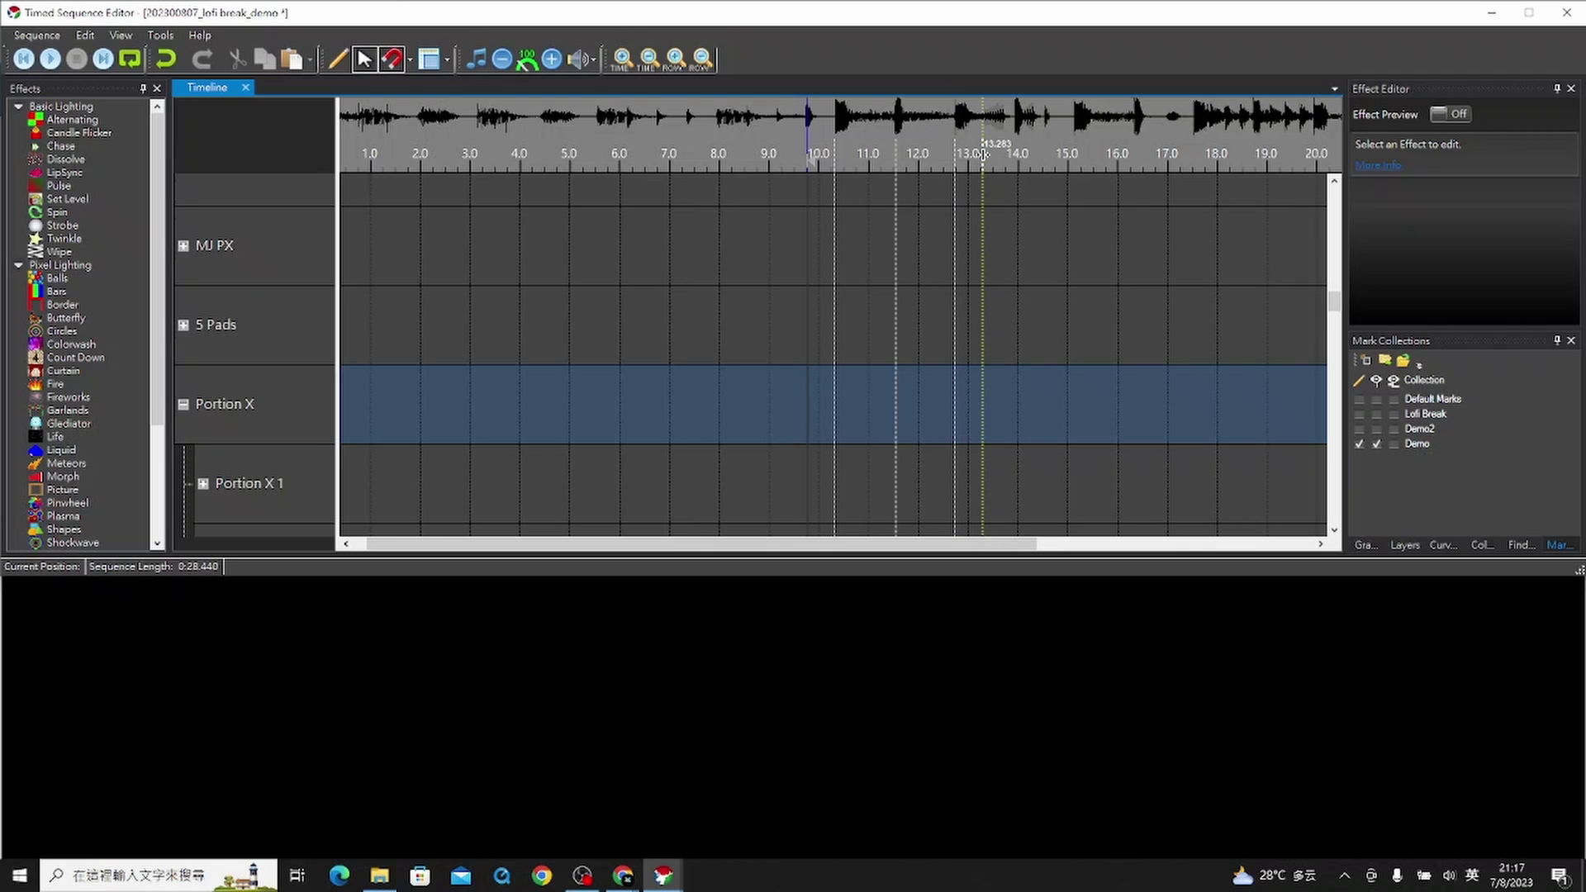
right_click(1014, 156)
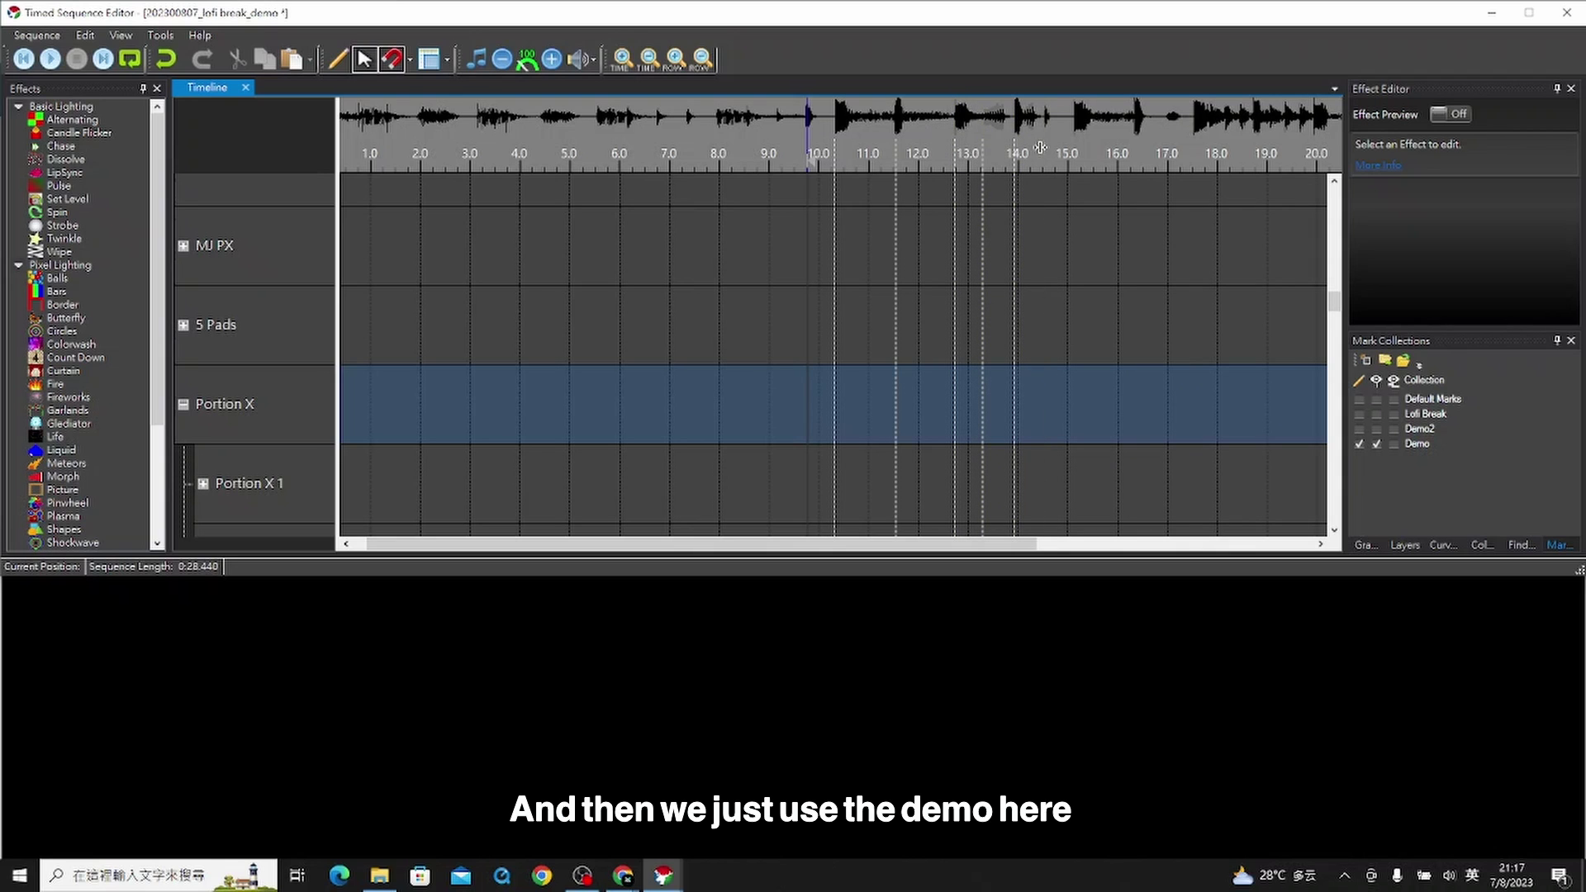
right_click(1044, 156)
right_click(1071, 155)
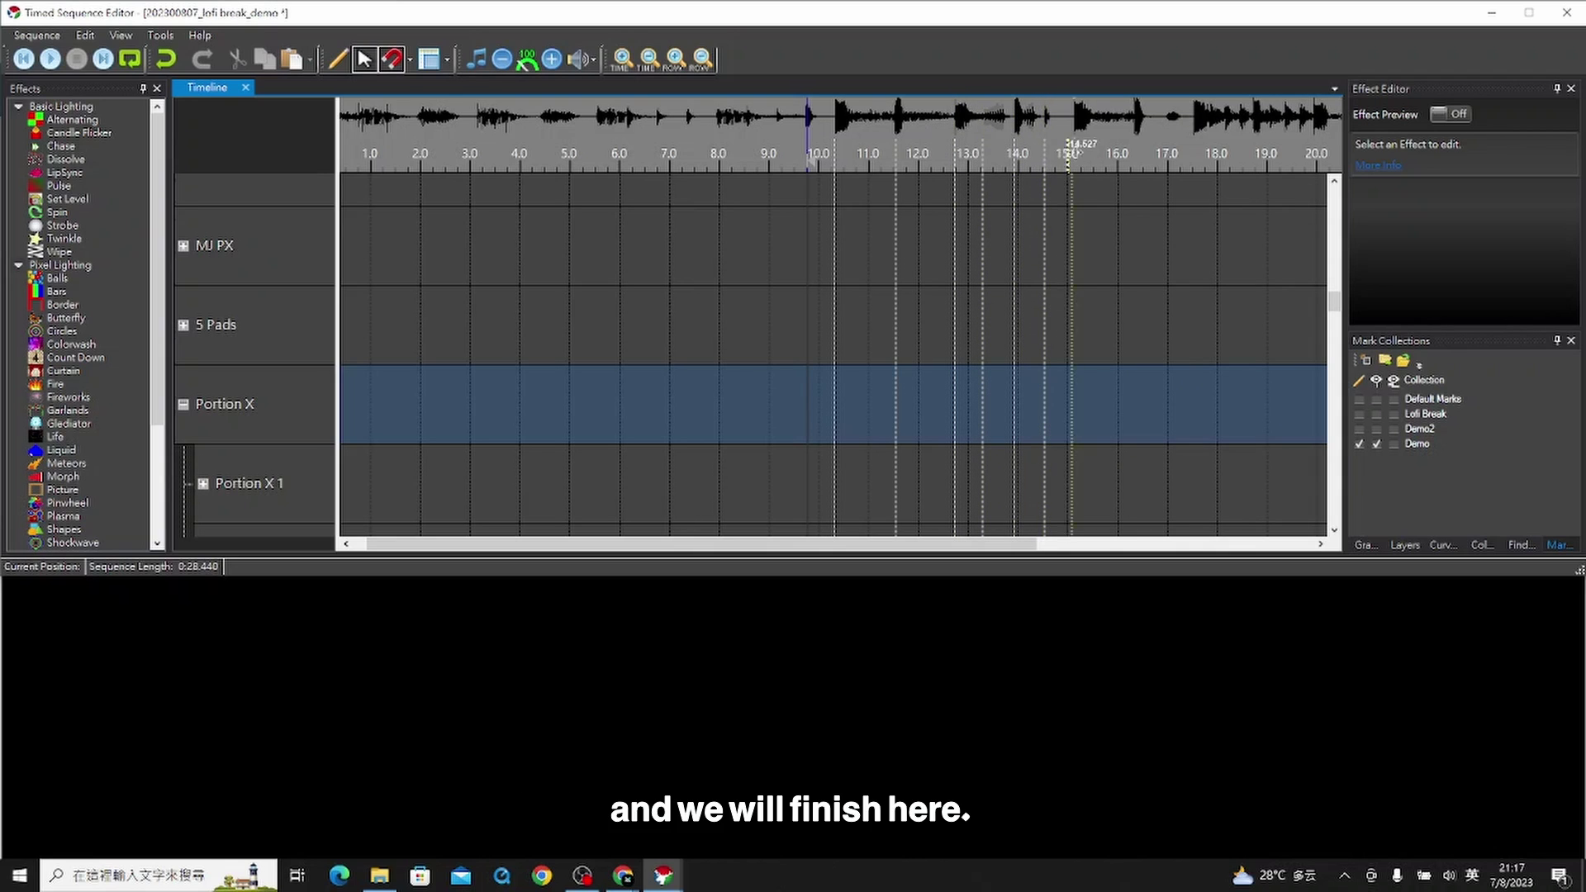
left_click_drag(1073, 157, 816, 171)
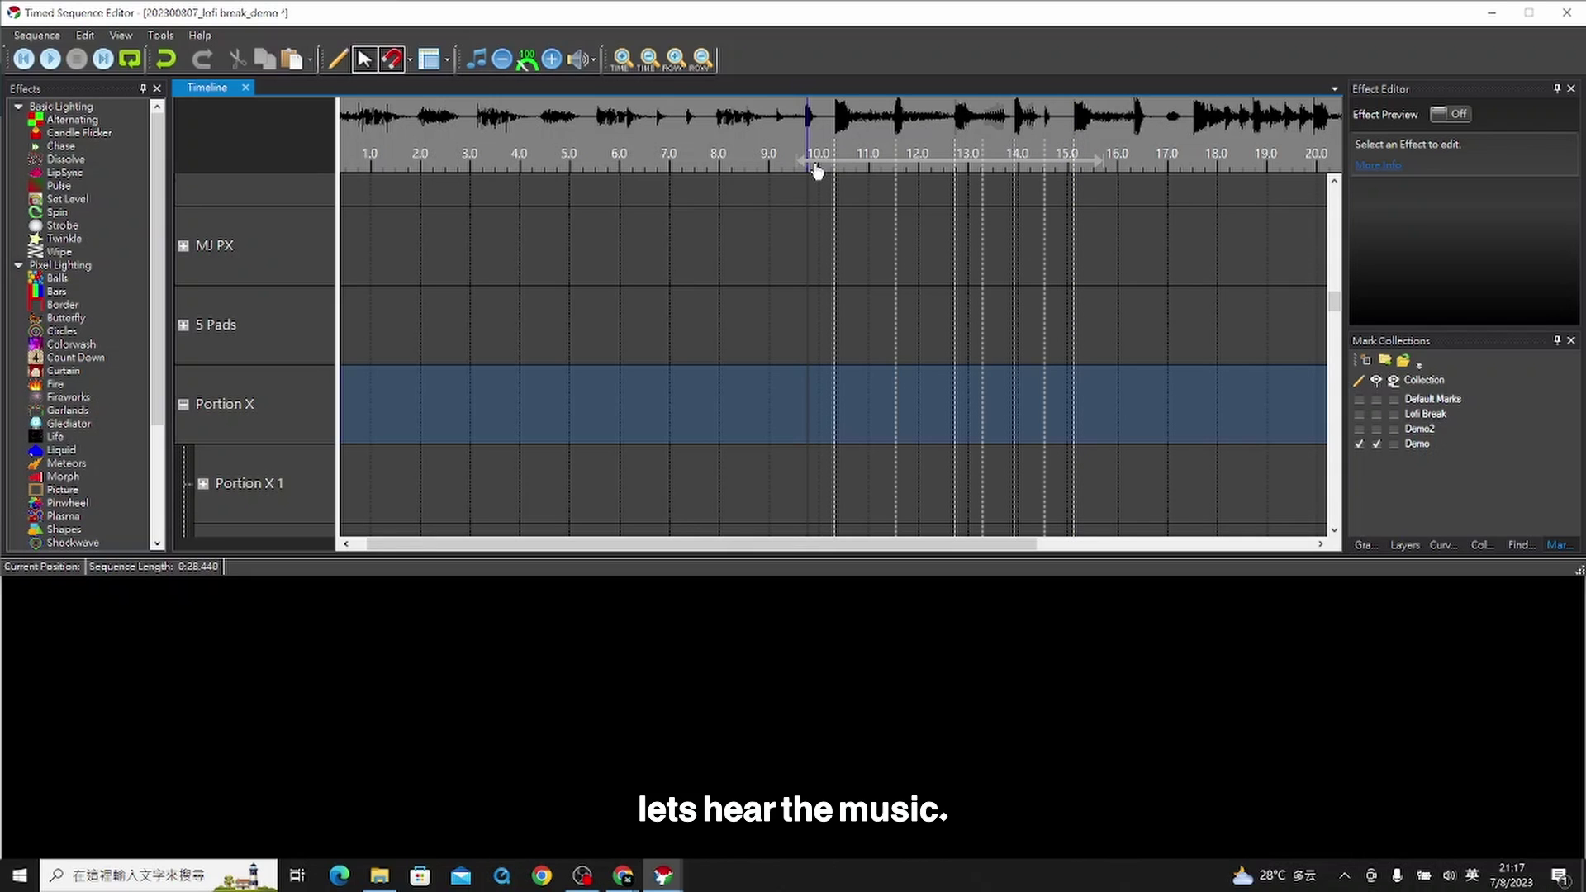
key("space")
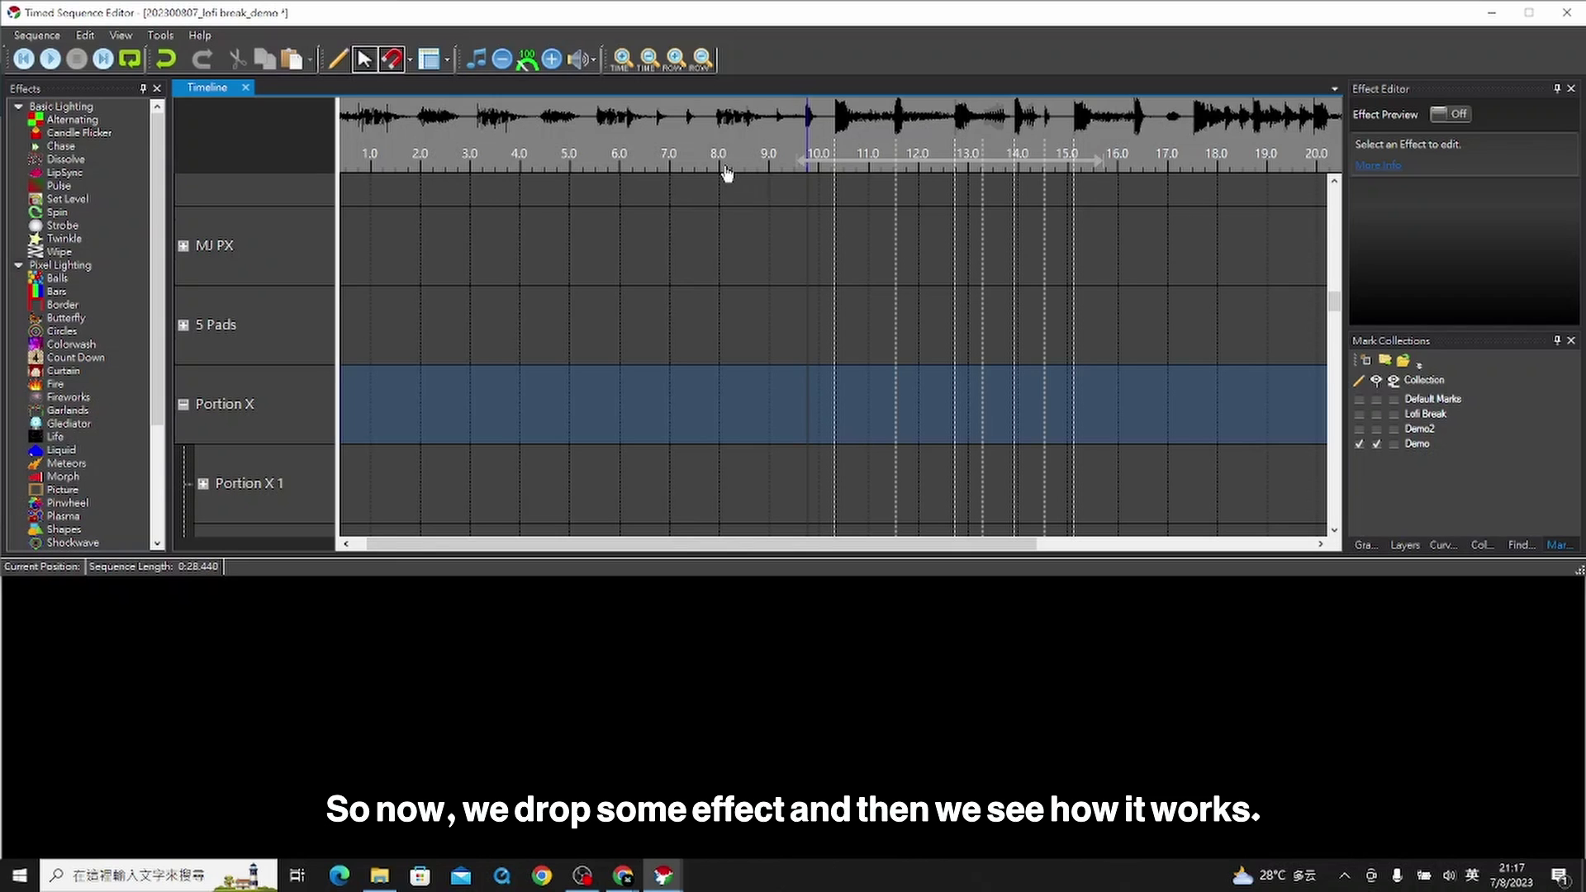
Step: Place a Pulse on Portion X after 10 seconds and trim its end to the marker
left_click(829, 161)
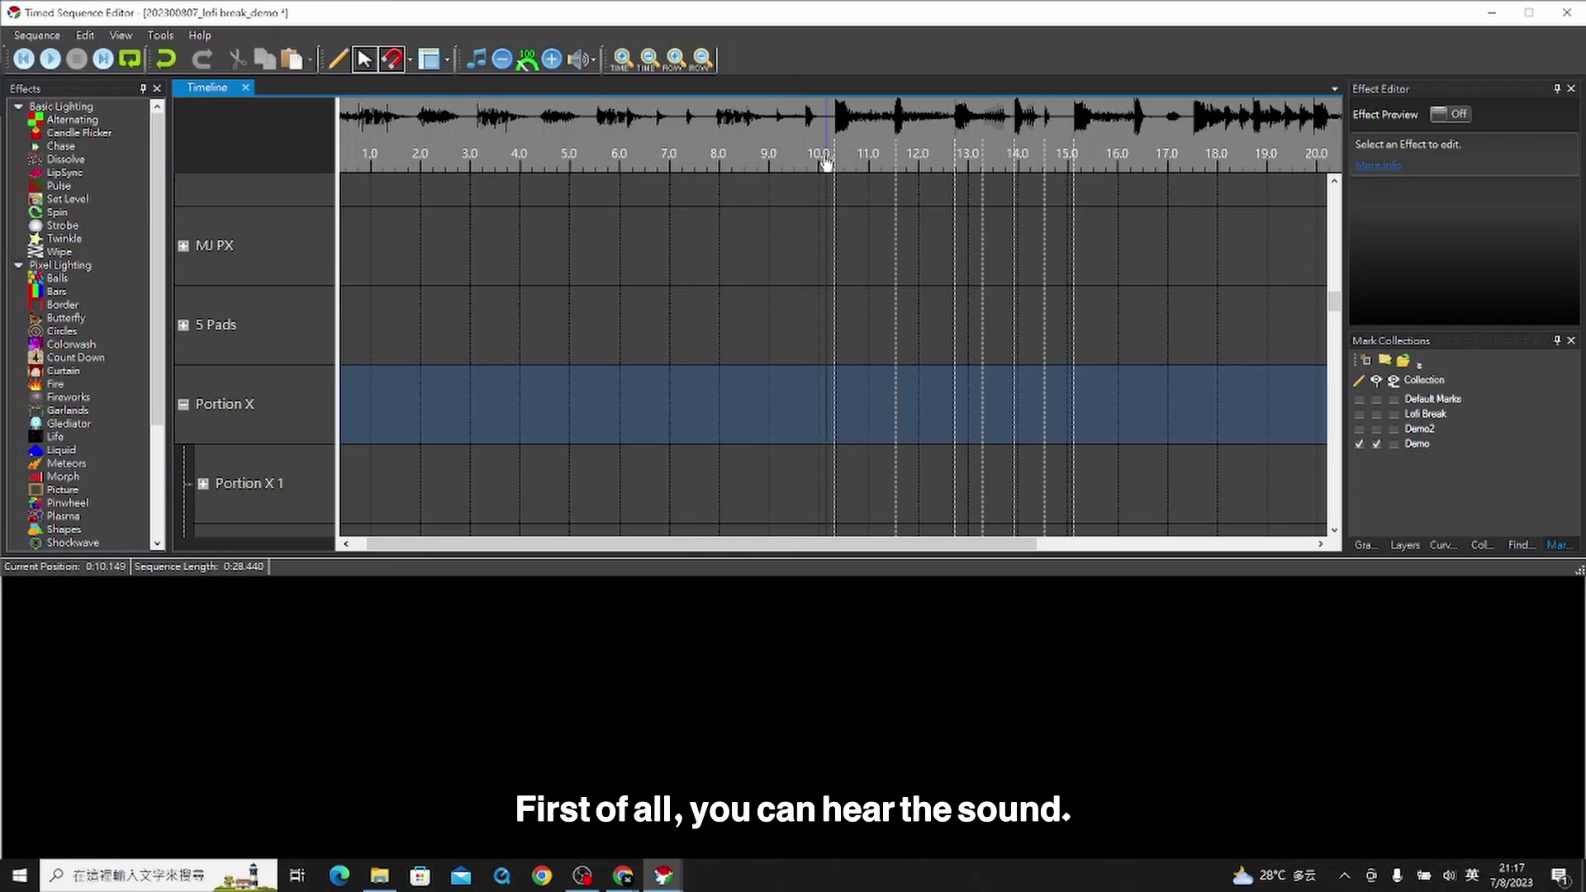
key("space")
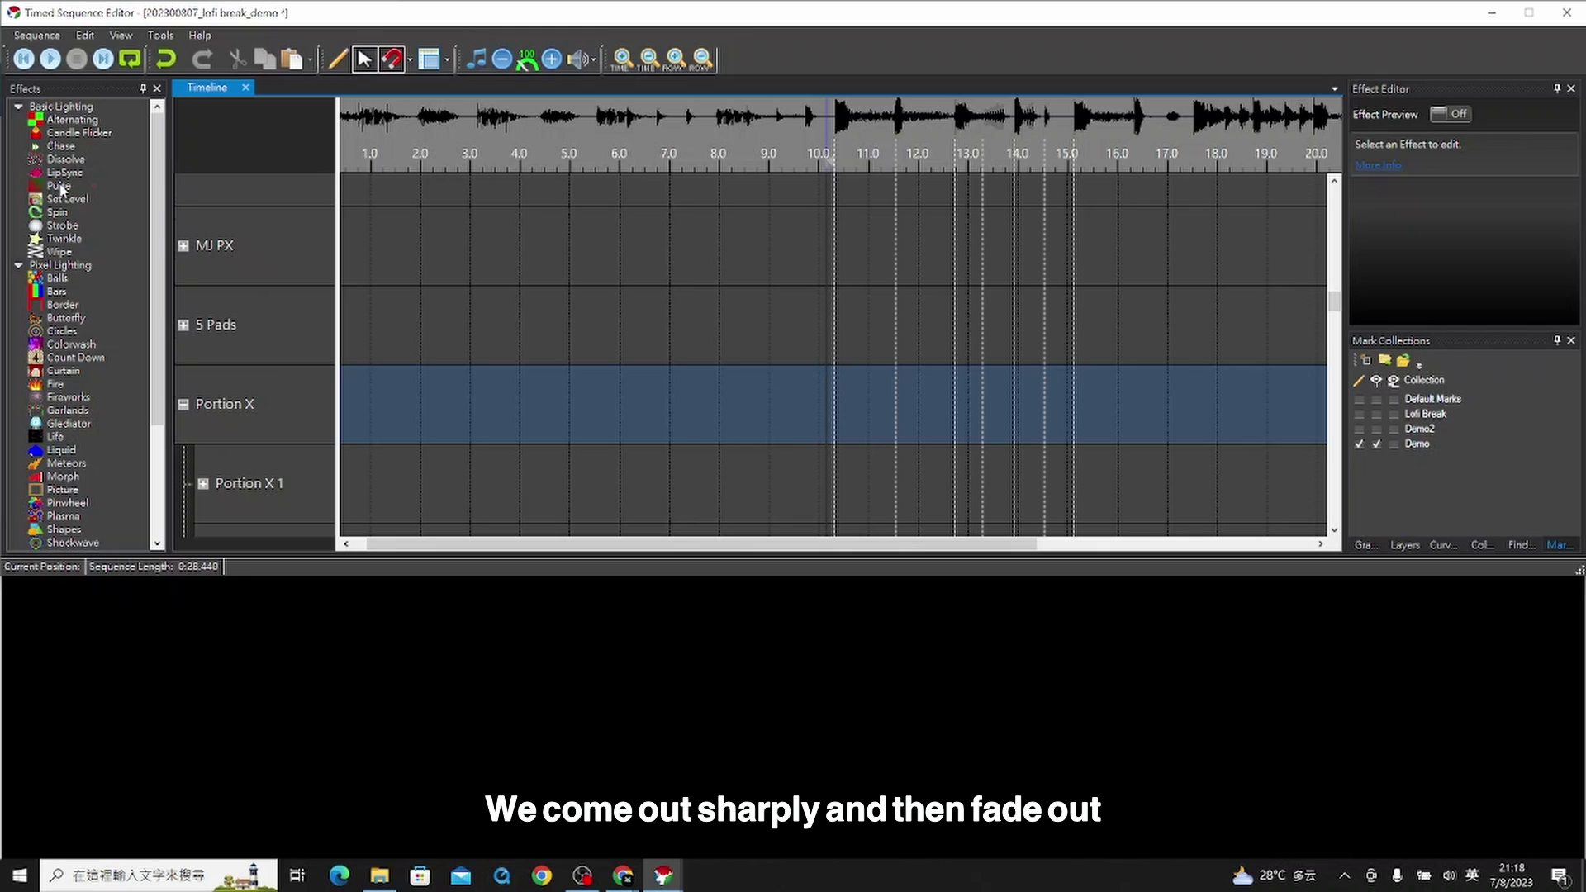
left_click(60, 186)
left_click_drag(61, 189, 867, 421)
scroll(868, 422, "down", 1)
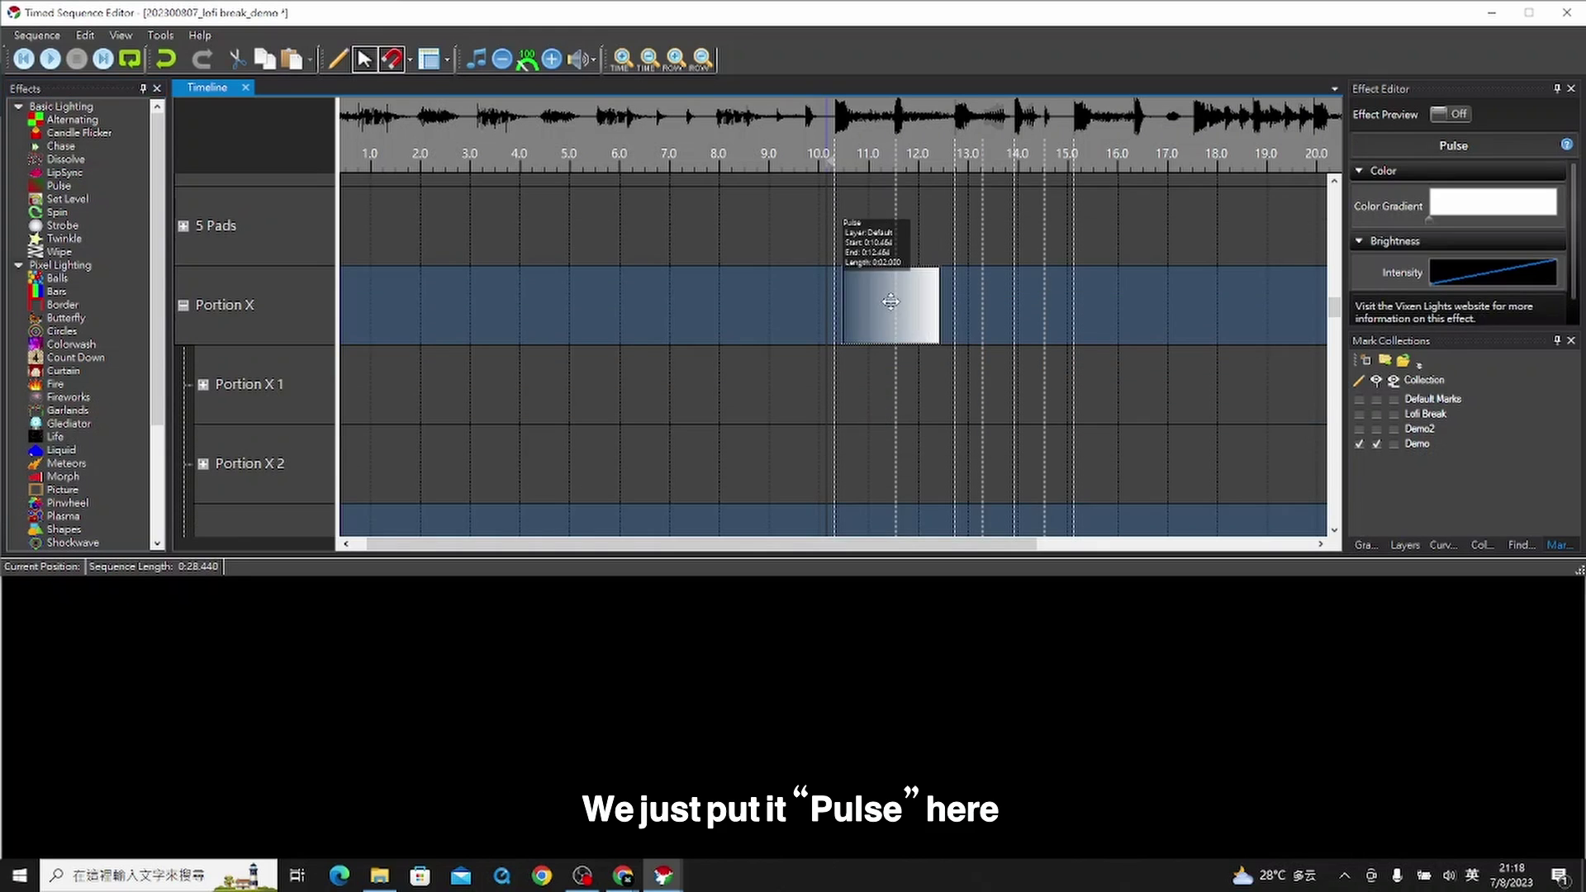
left_click_drag(921, 310, 896, 310)
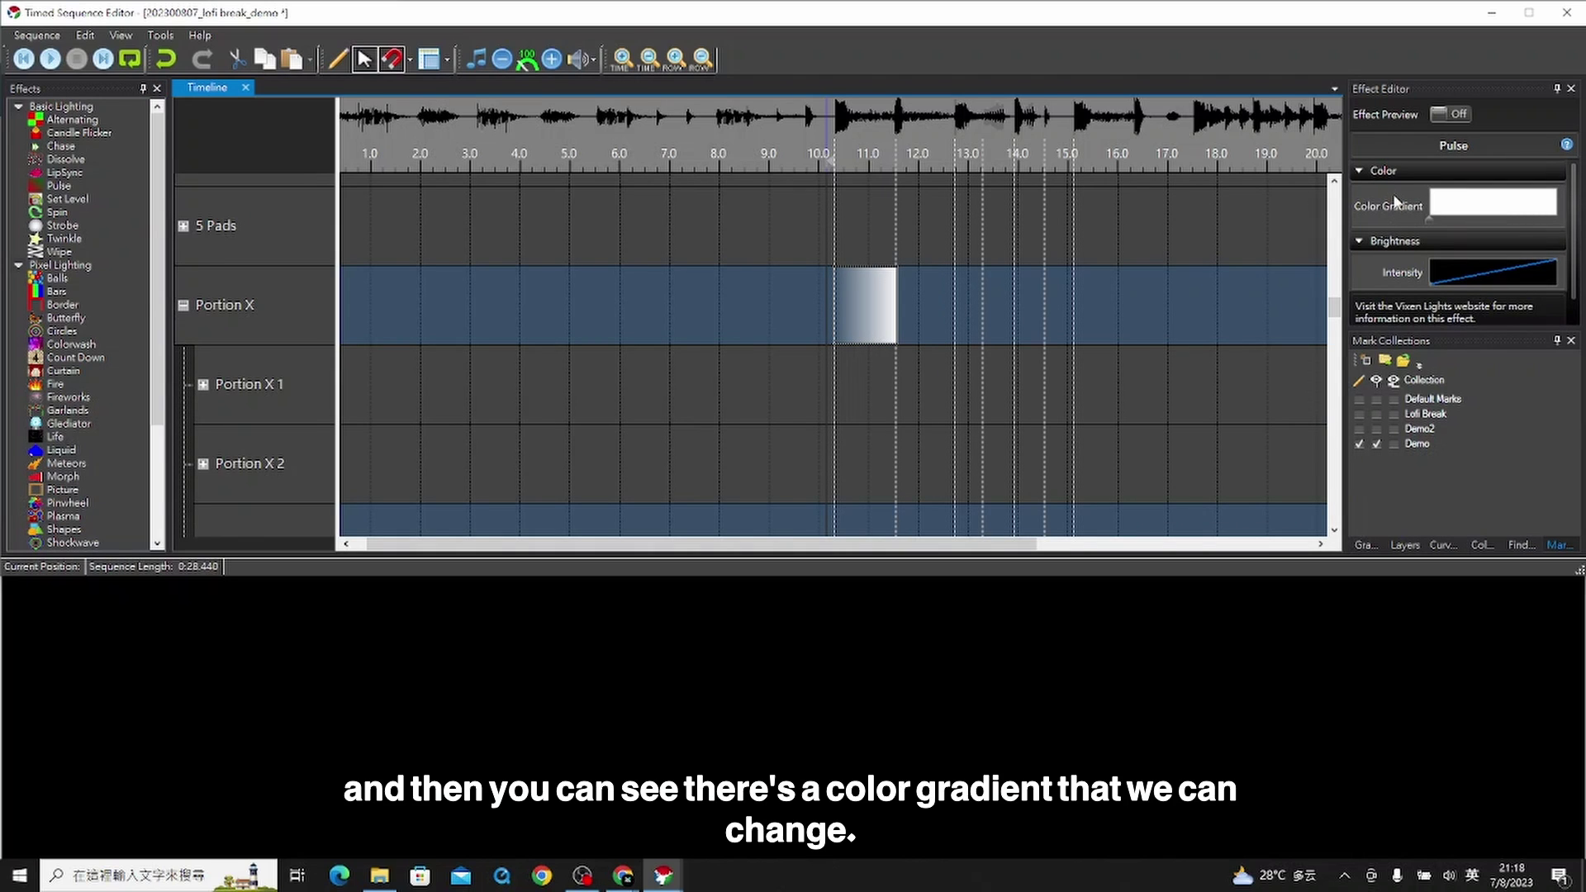
Step: Set the Pulse's Color Gradient to red
left_click(1454, 202)
left_click(602, 240)
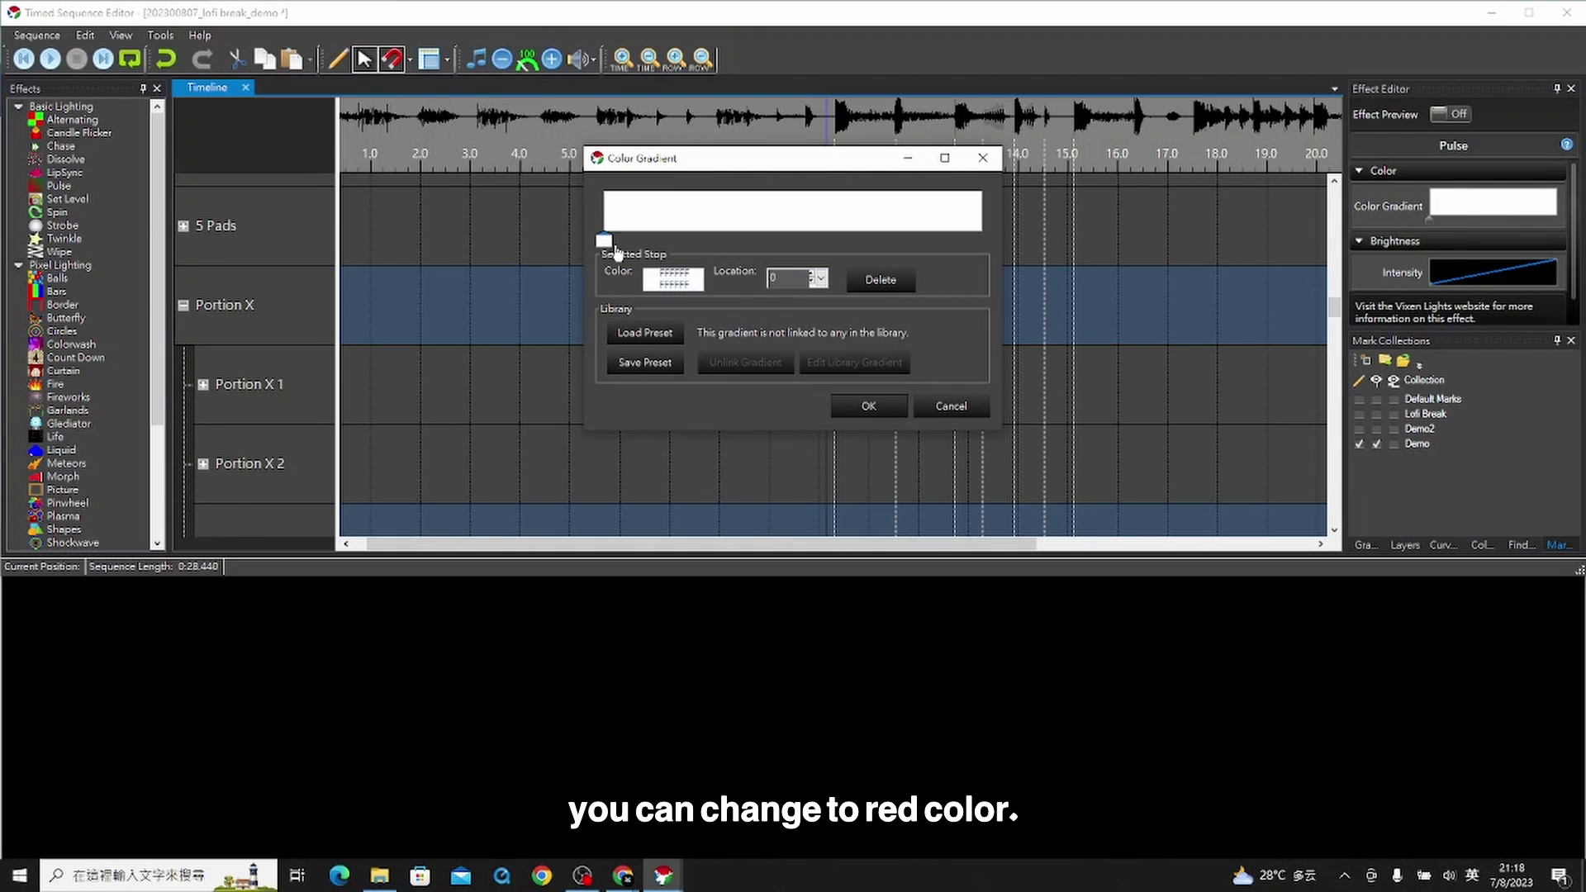
left_click(660, 279)
left_click(761, 362)
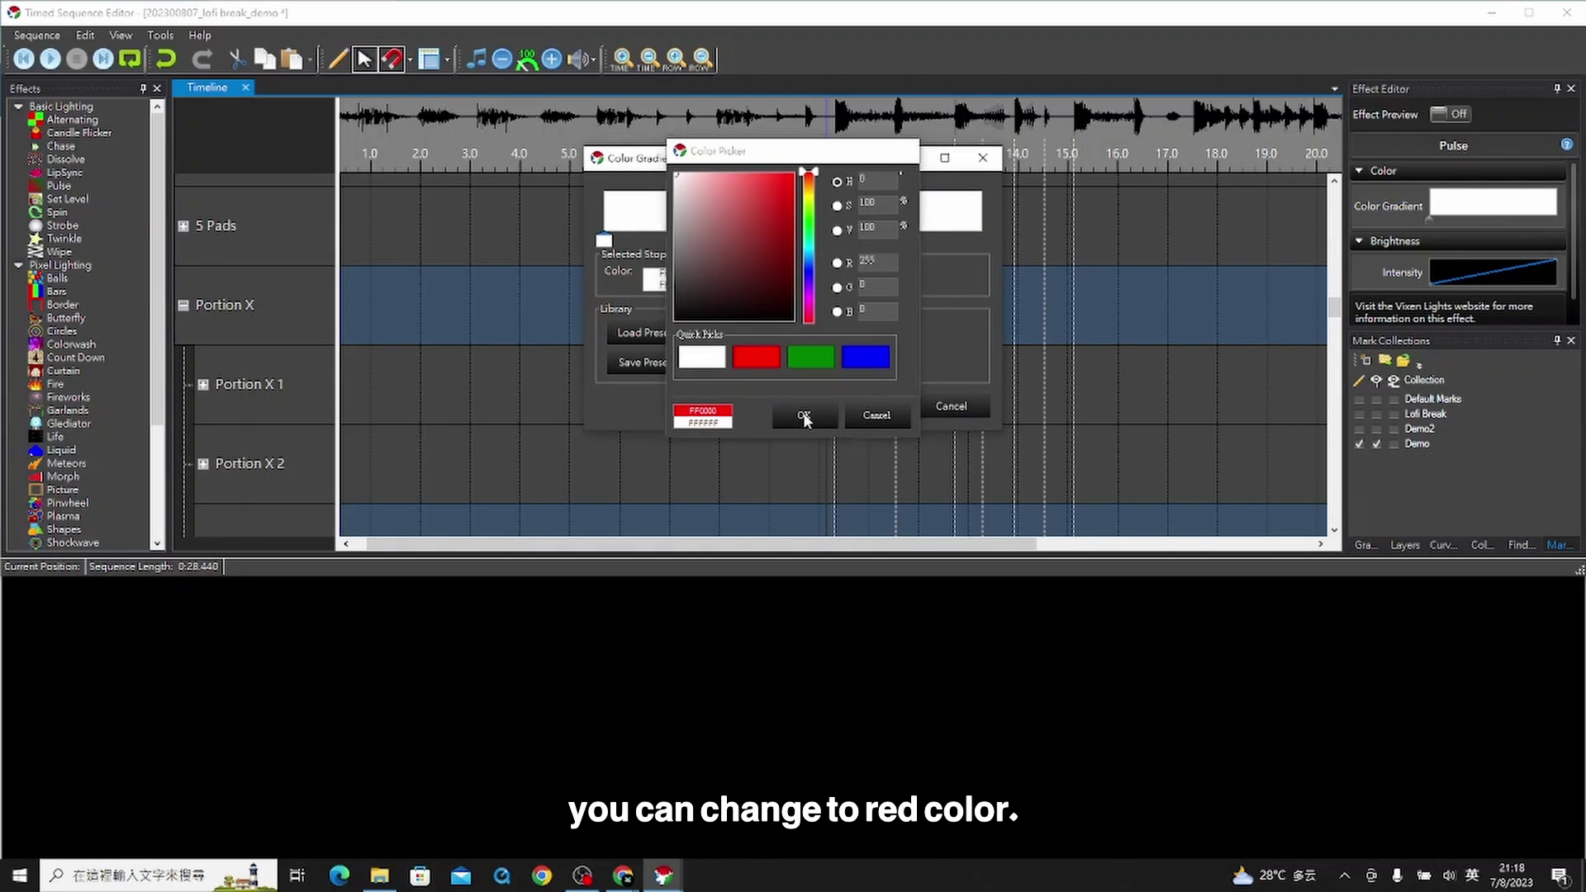
left_click(804, 414)
left_click(850, 407)
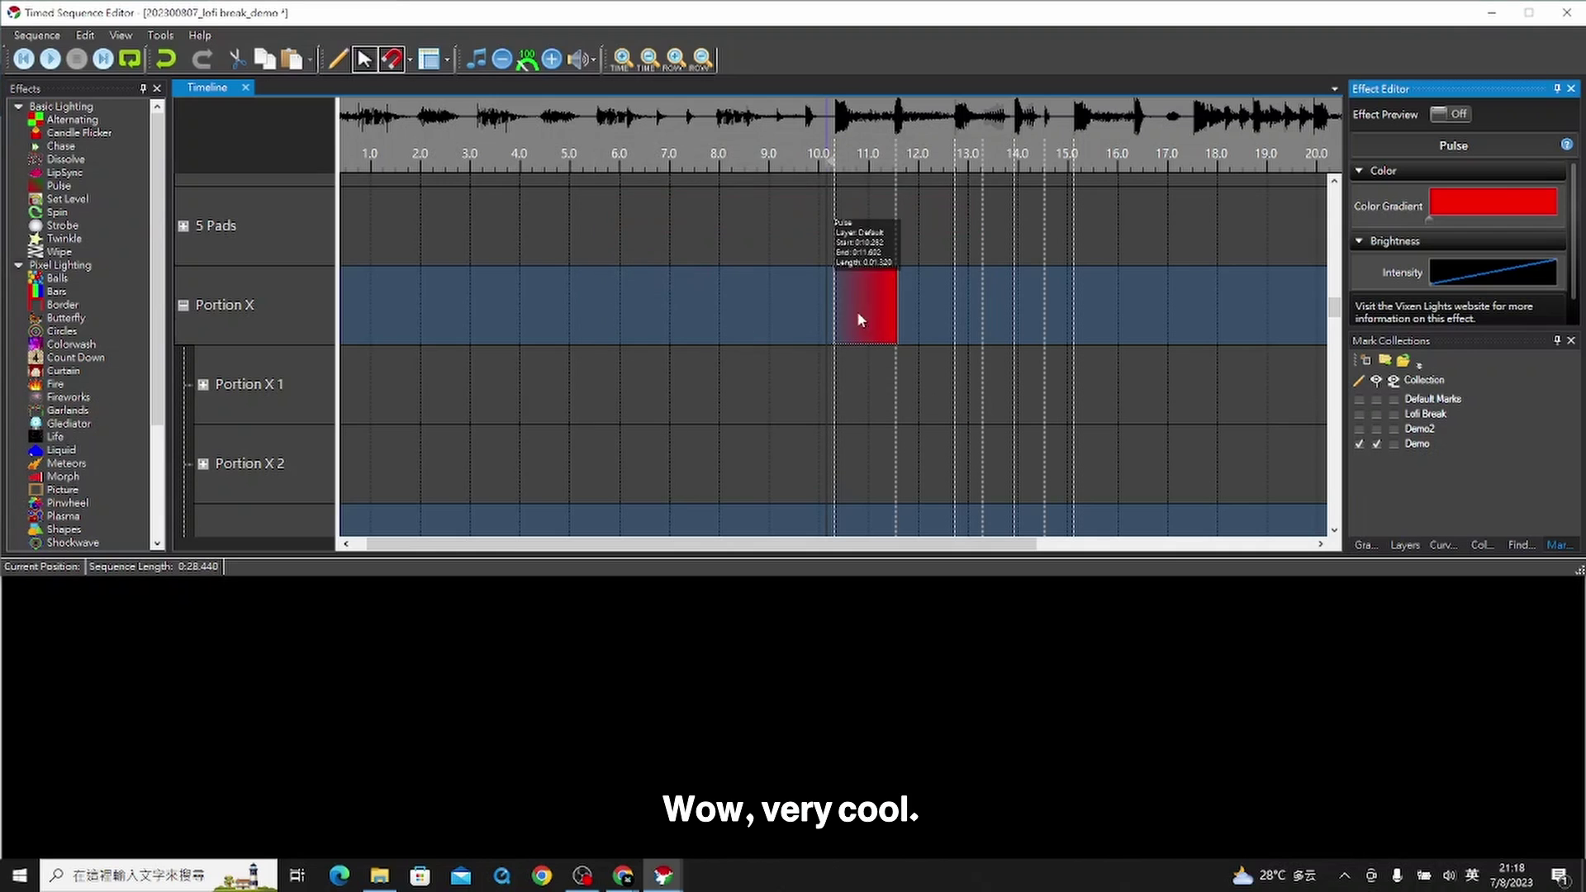
left_click(899, 292)
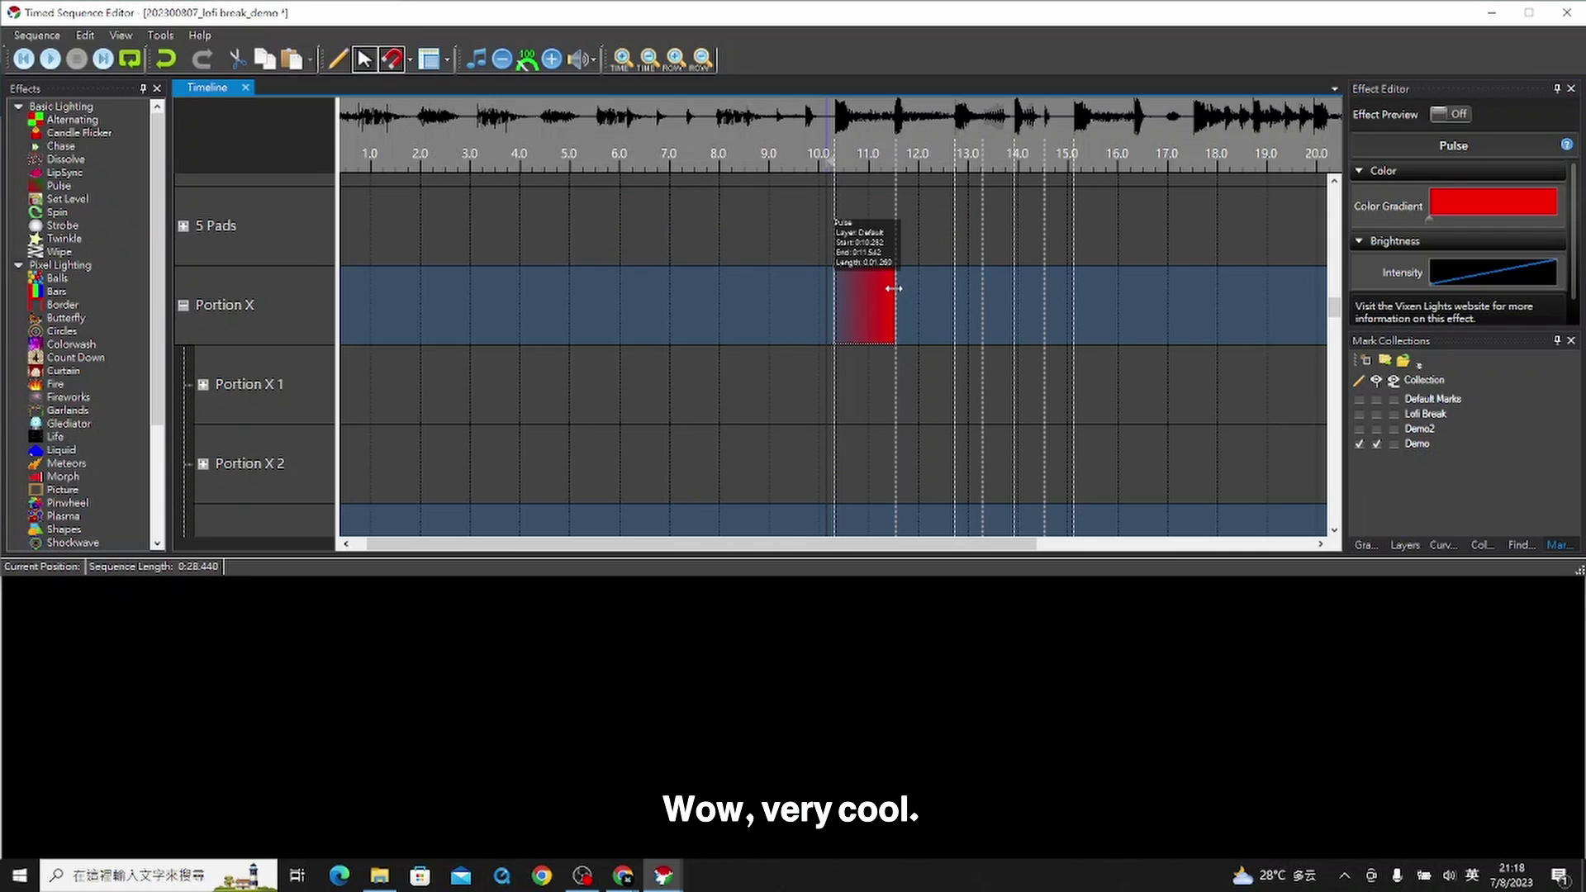
Step: Set the Pulse's intensity curve to fall from 100 to 0
left_click(1458, 272)
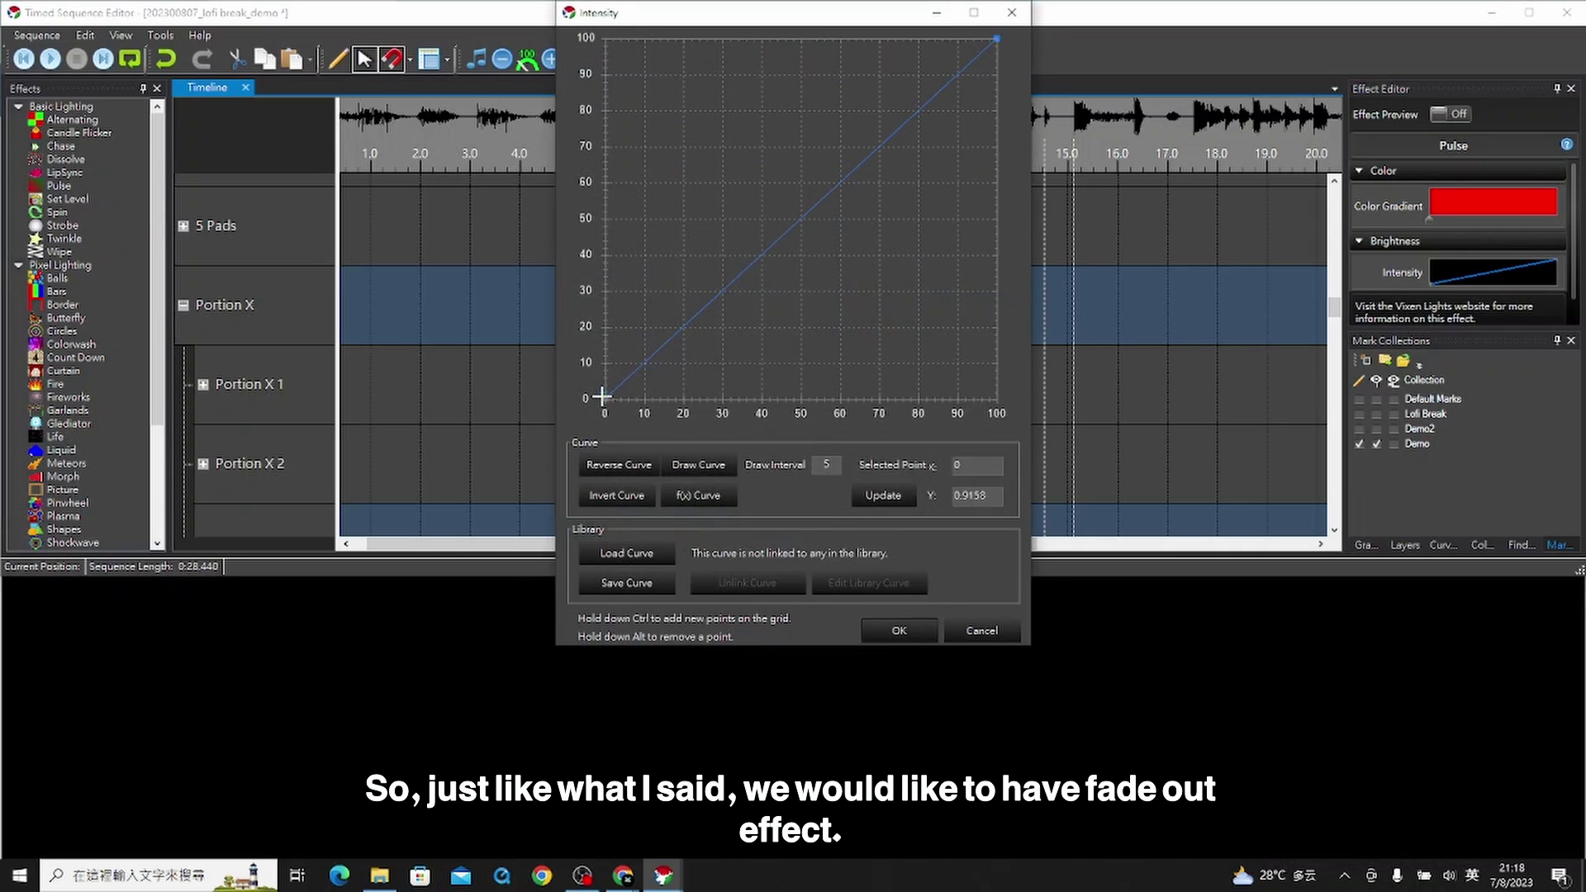
left_click_drag(602, 398, 605, 38)
left_click_drag(995, 39, 1112, 431)
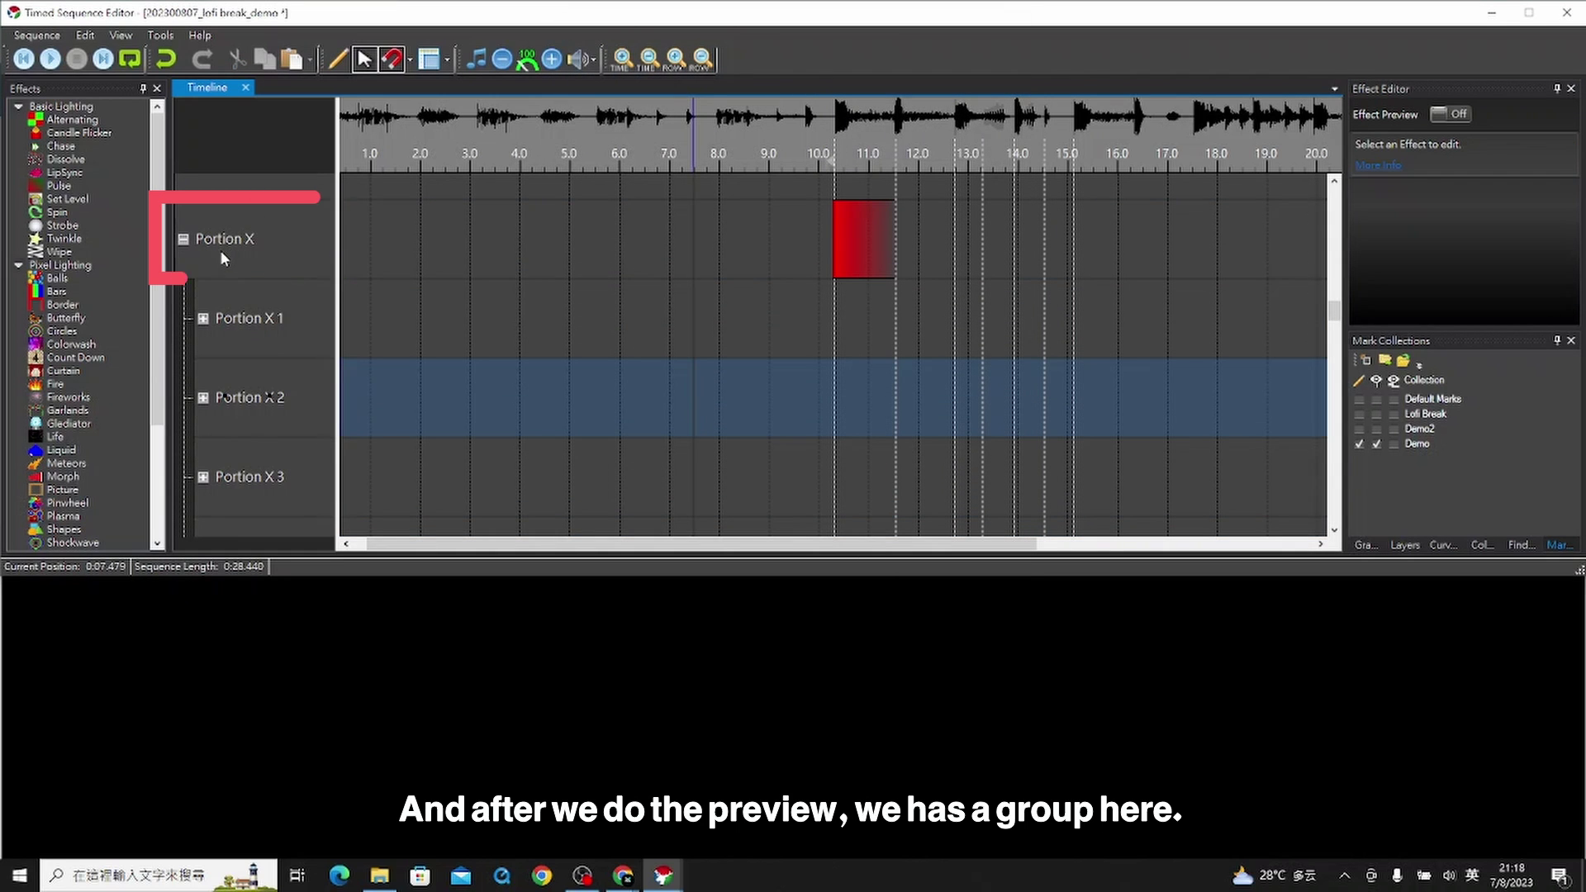
scroll(349, 376, "down", 7)
scroll(279, 473, "down", 2)
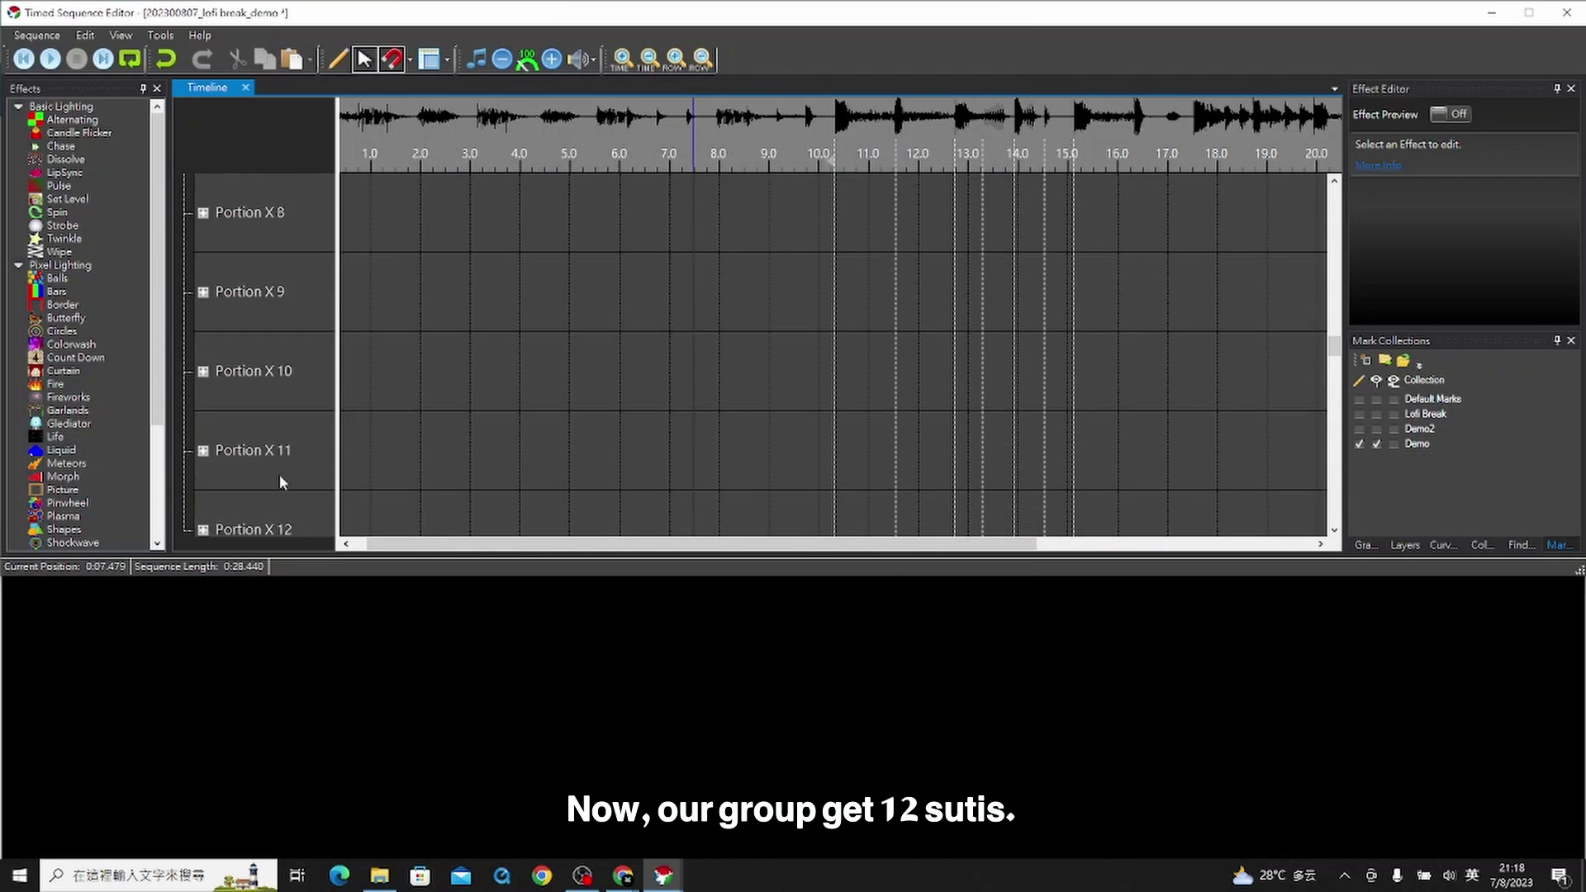
scroll(300, 403, "up", 11)
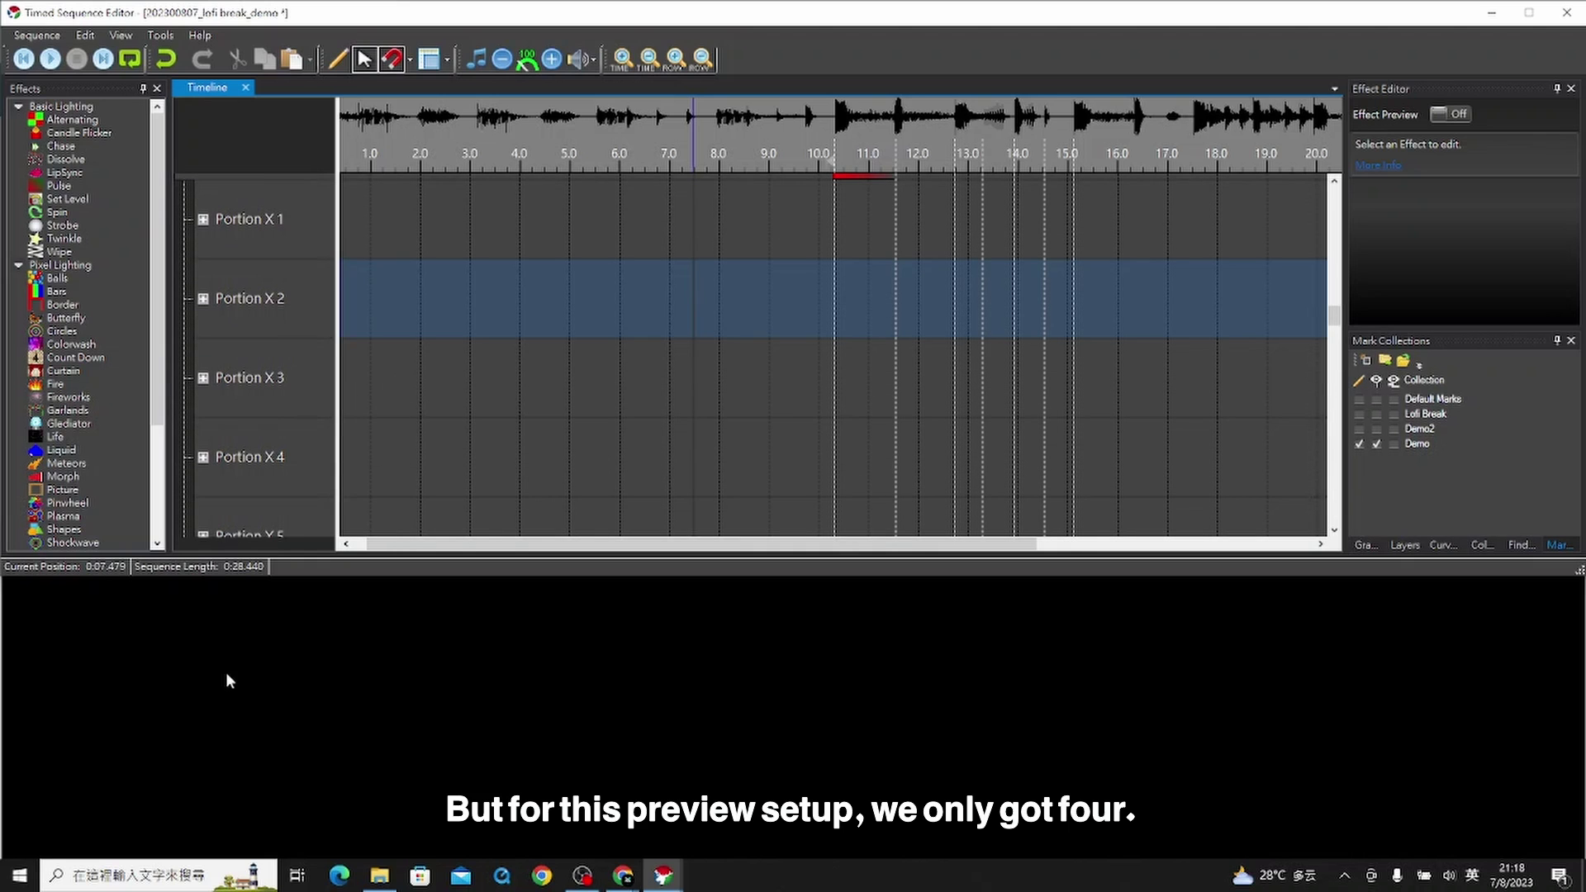
left_click(550, 373)
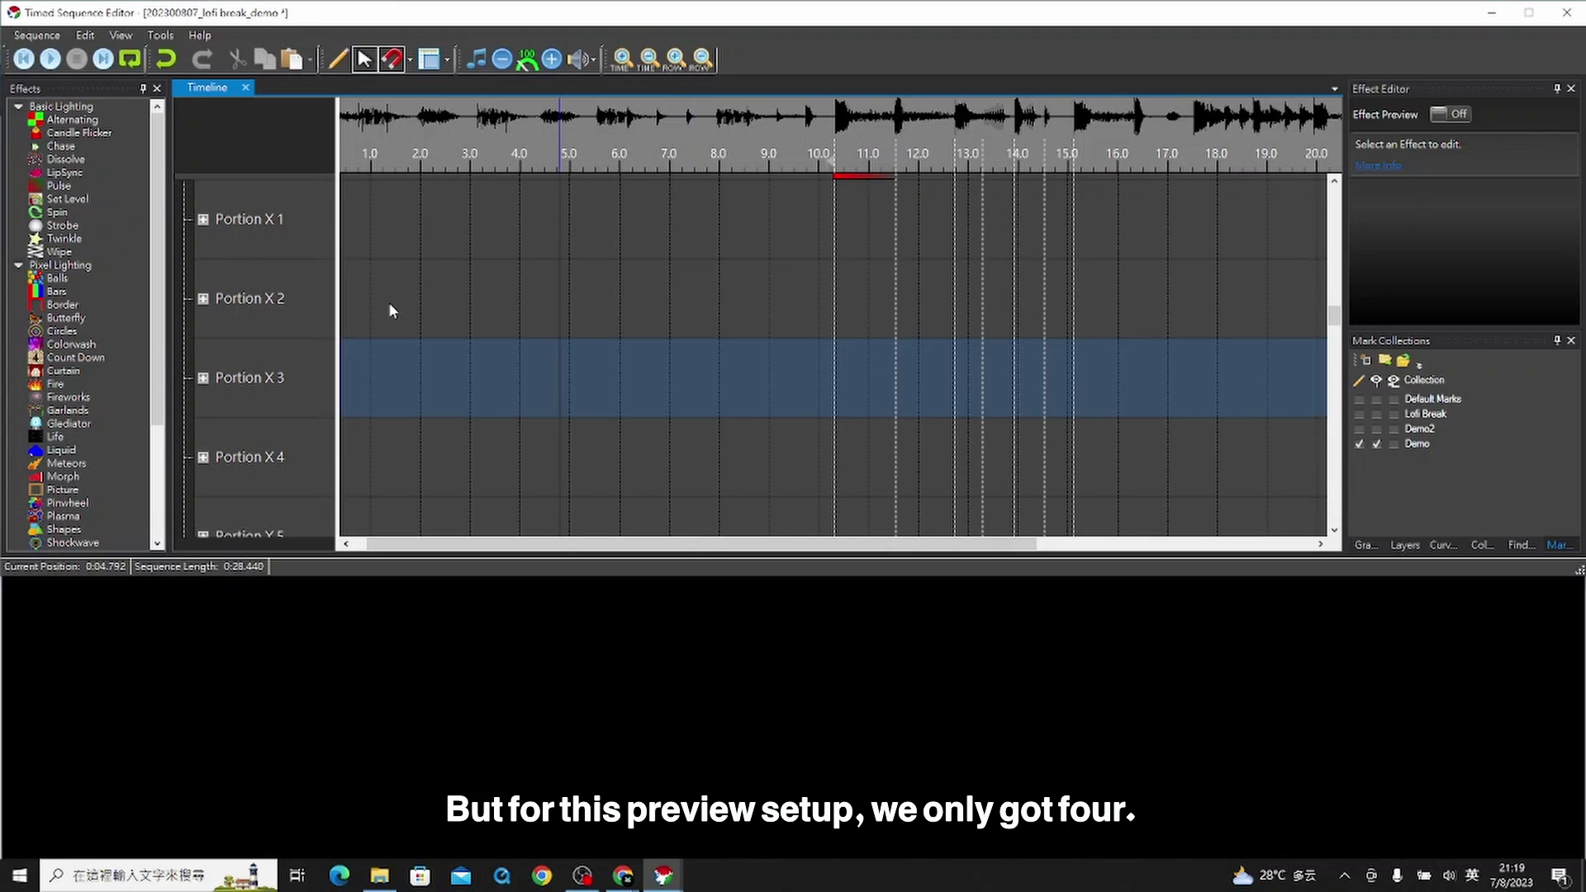
scroll(414, 381, "up", 1)
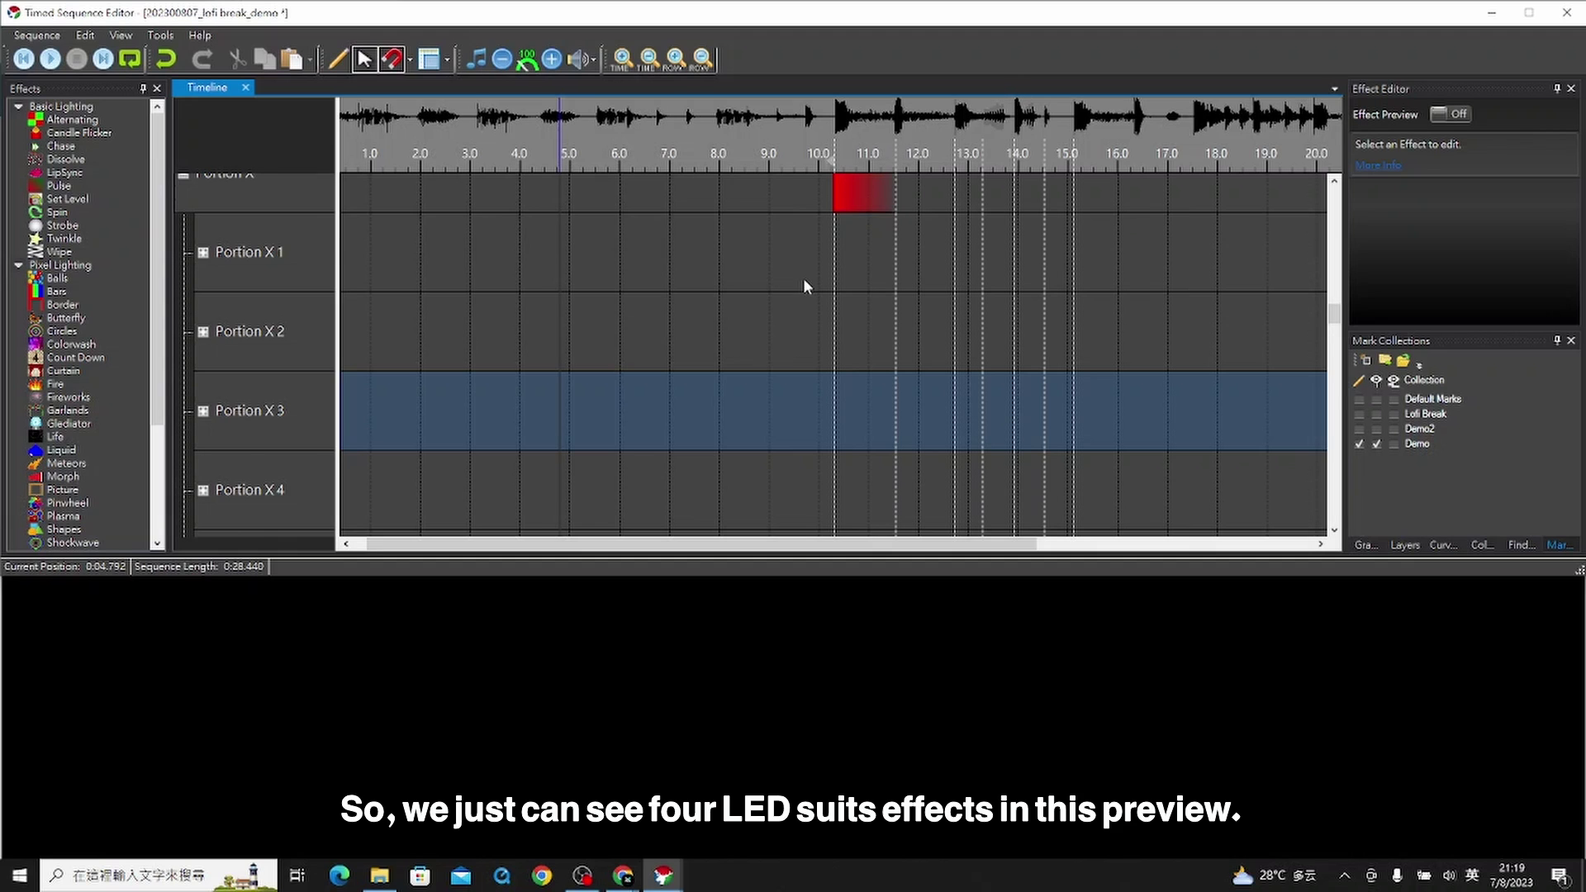
scroll(803, 278, "up", 1)
left_click(817, 159)
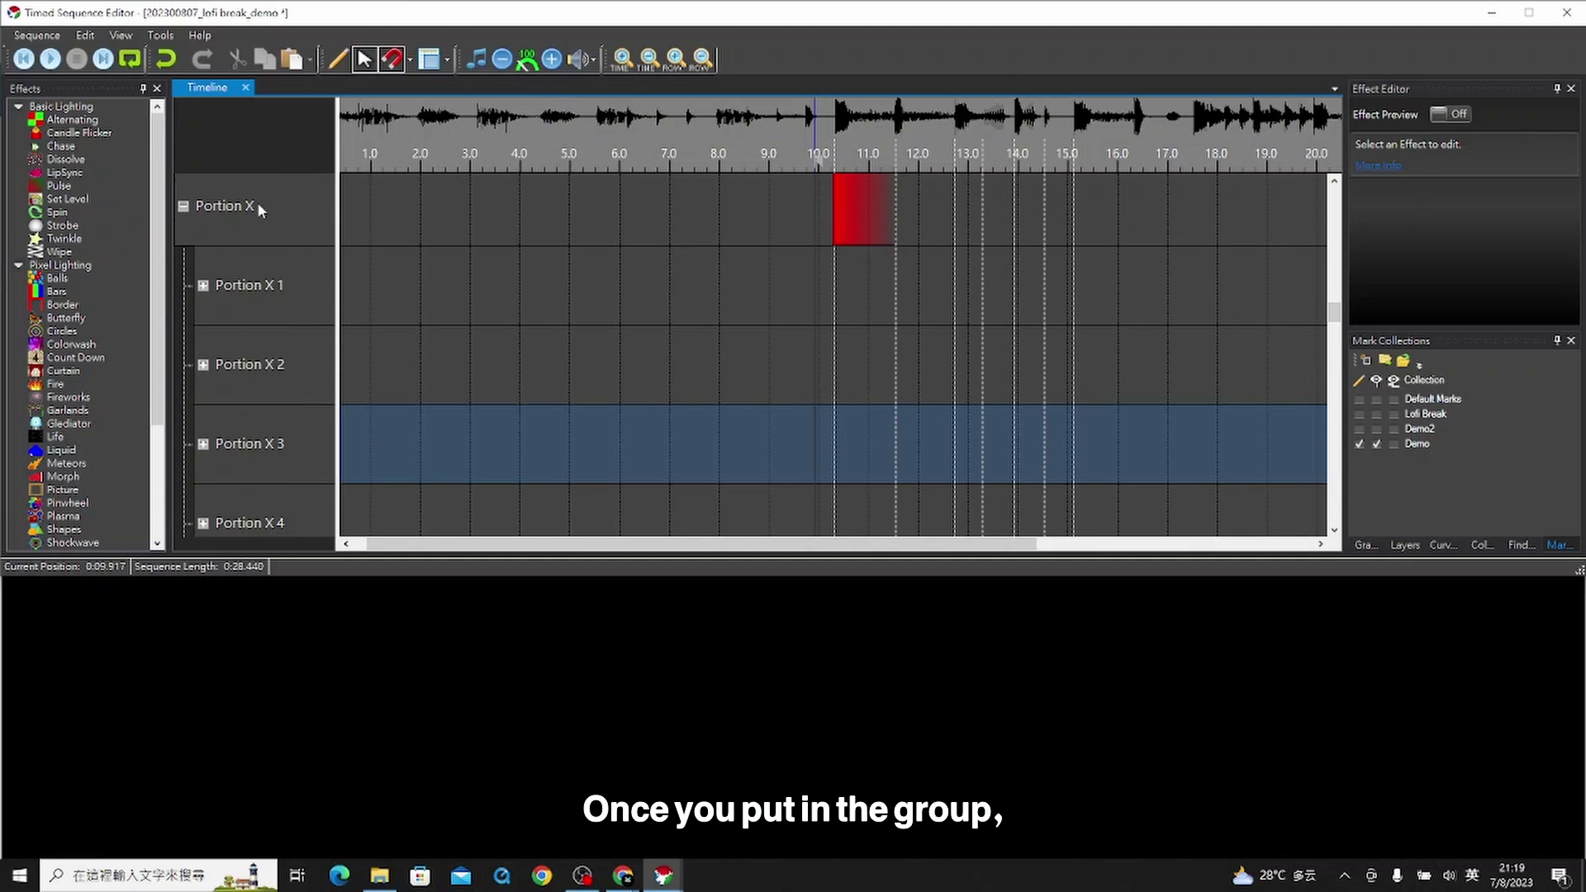
Step: Move the red Pulse from the Portion X group row down into Portion X 1
key("space")
key("space")
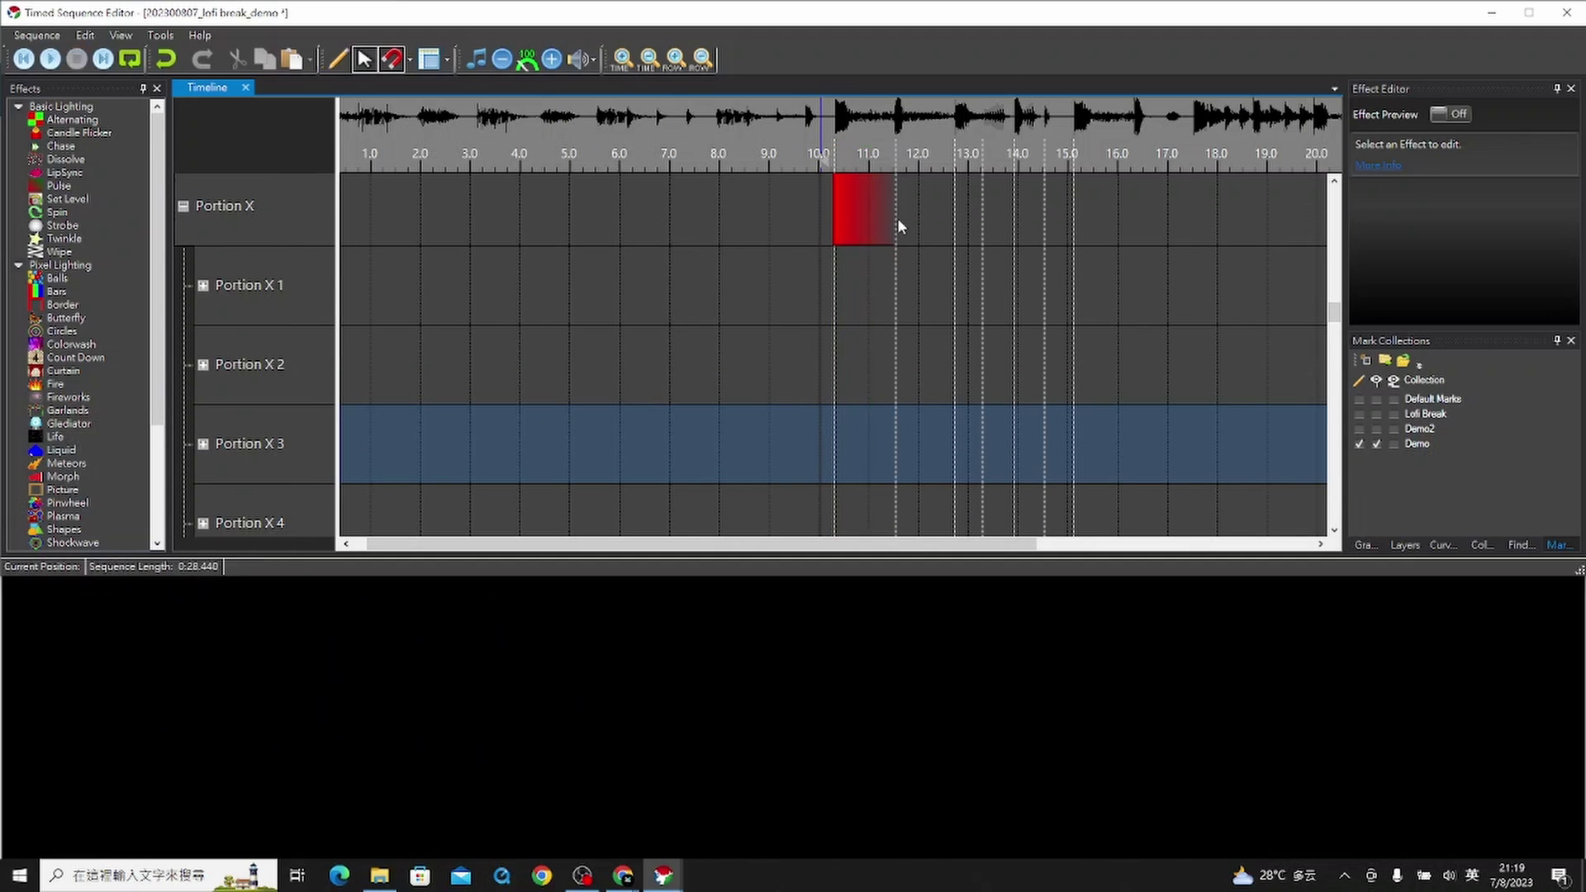
key("space")
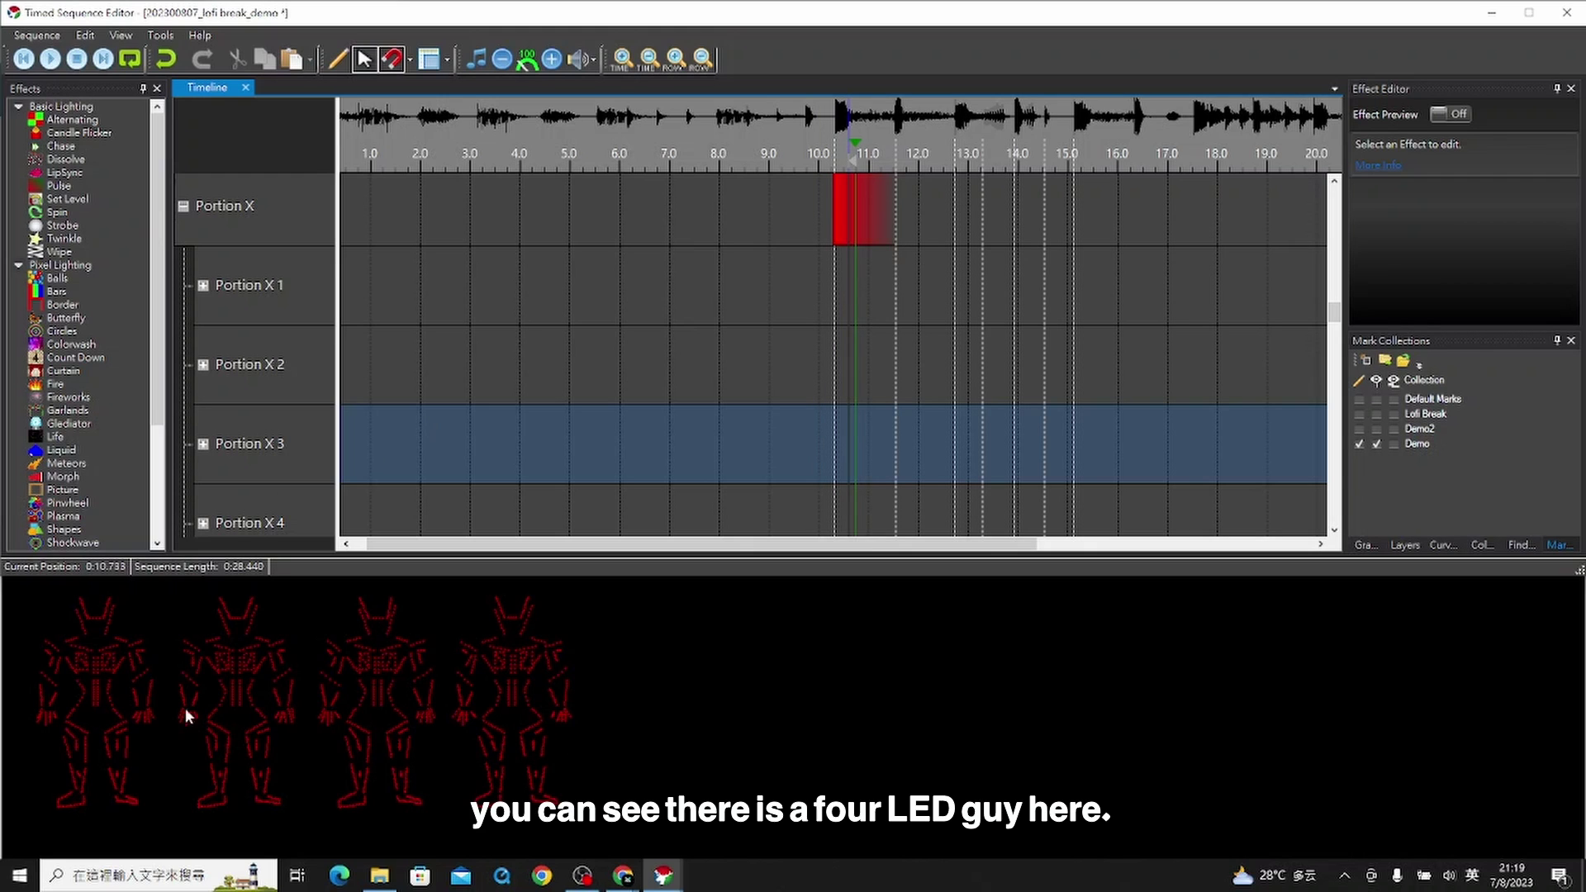
left_click(861, 207)
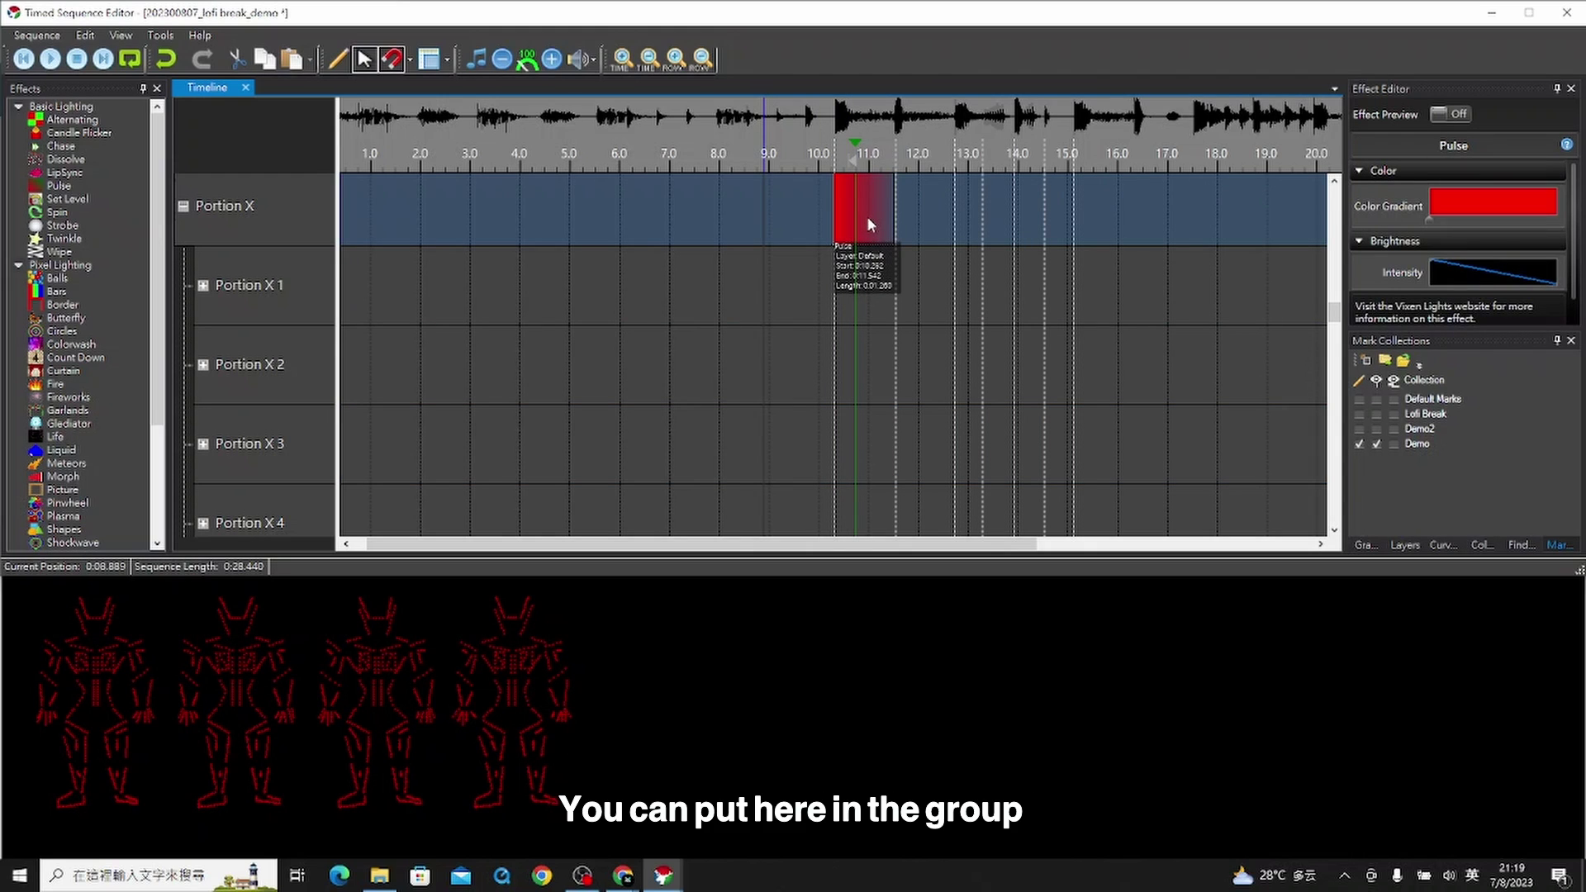
left_click_drag(865, 215, 864, 281)
Step: Paste copies of the Pulse into Portion X 2, X 3 and X 4
left_click(281, 365)
key("ctrl+v")
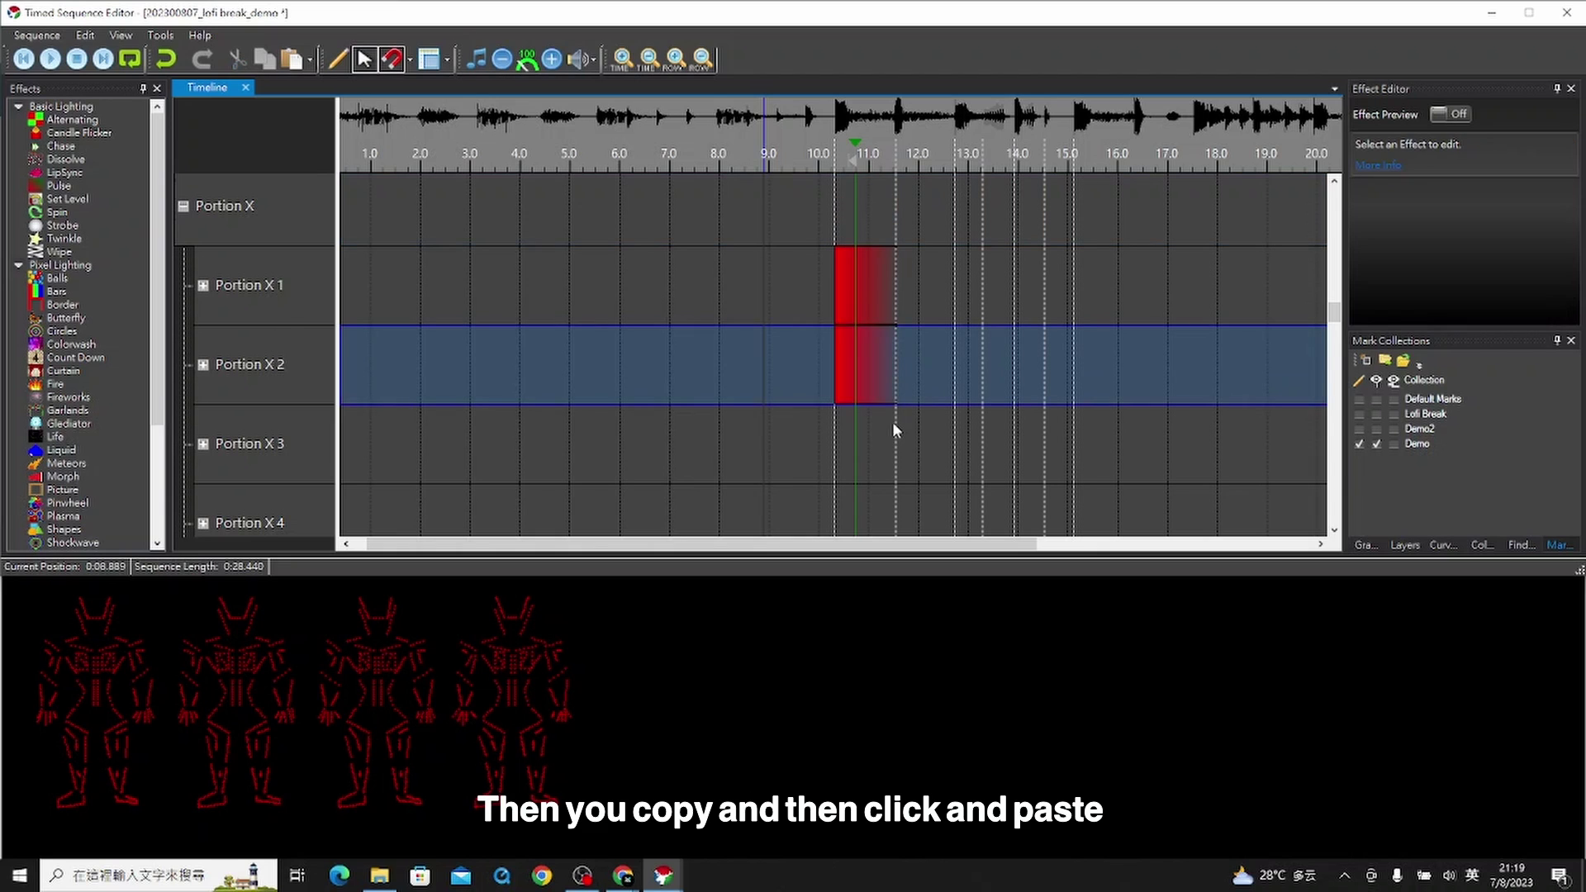
left_click(268, 439)
scroll(355, 388, "down", 1)
key("ctrl+v")
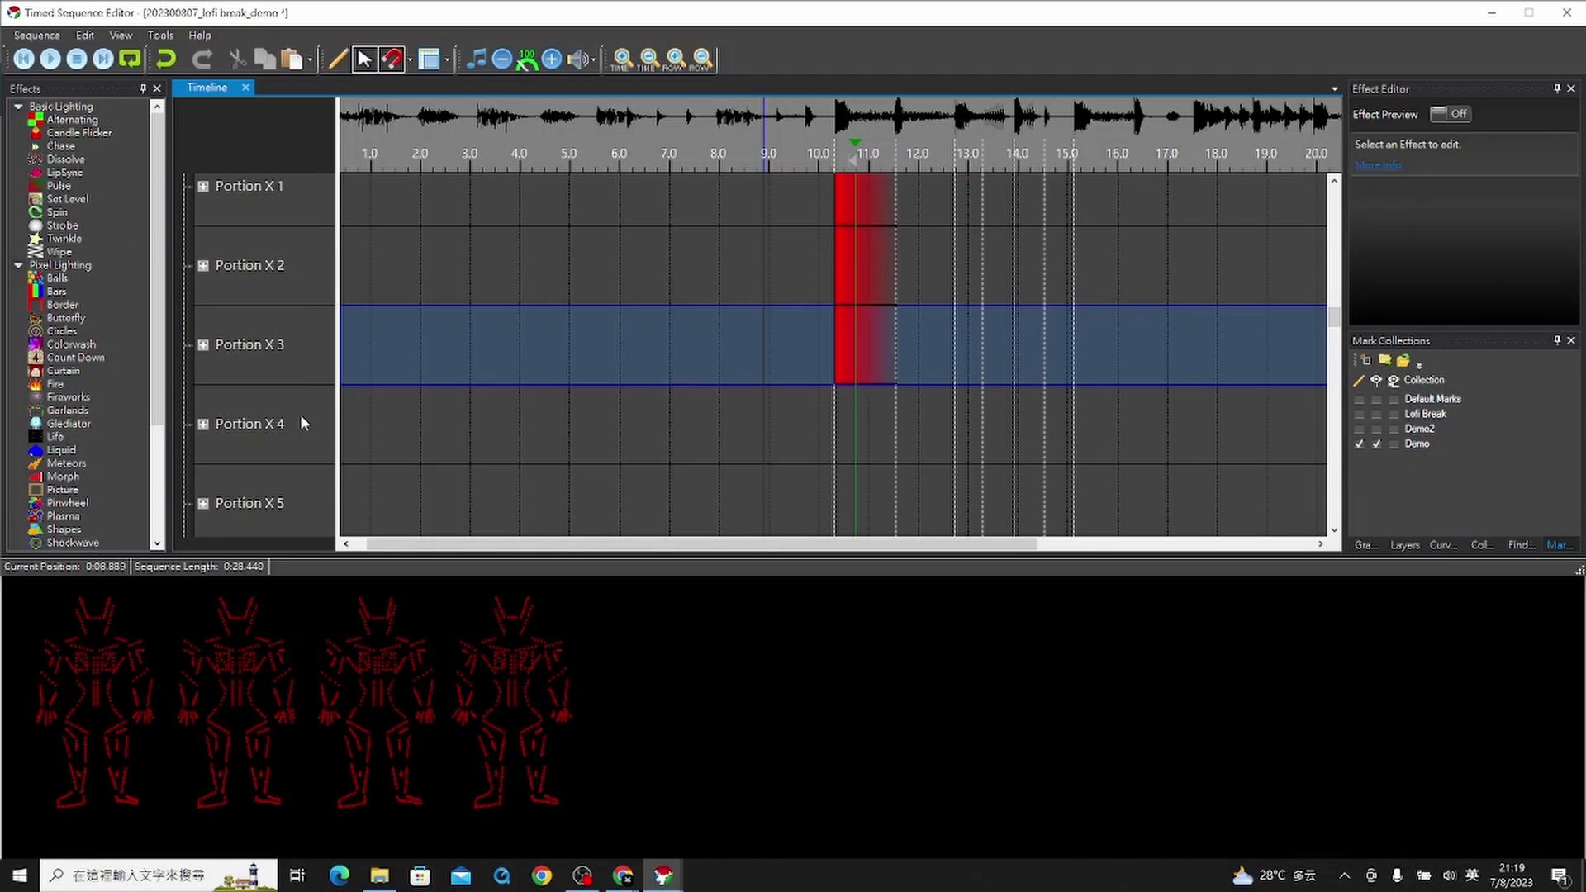
left_click(300, 414)
key("ctrl+v")
Step: Select all four stacked Pulse effects and preview playback from about 9–10 seconds
left_click(769, 163)
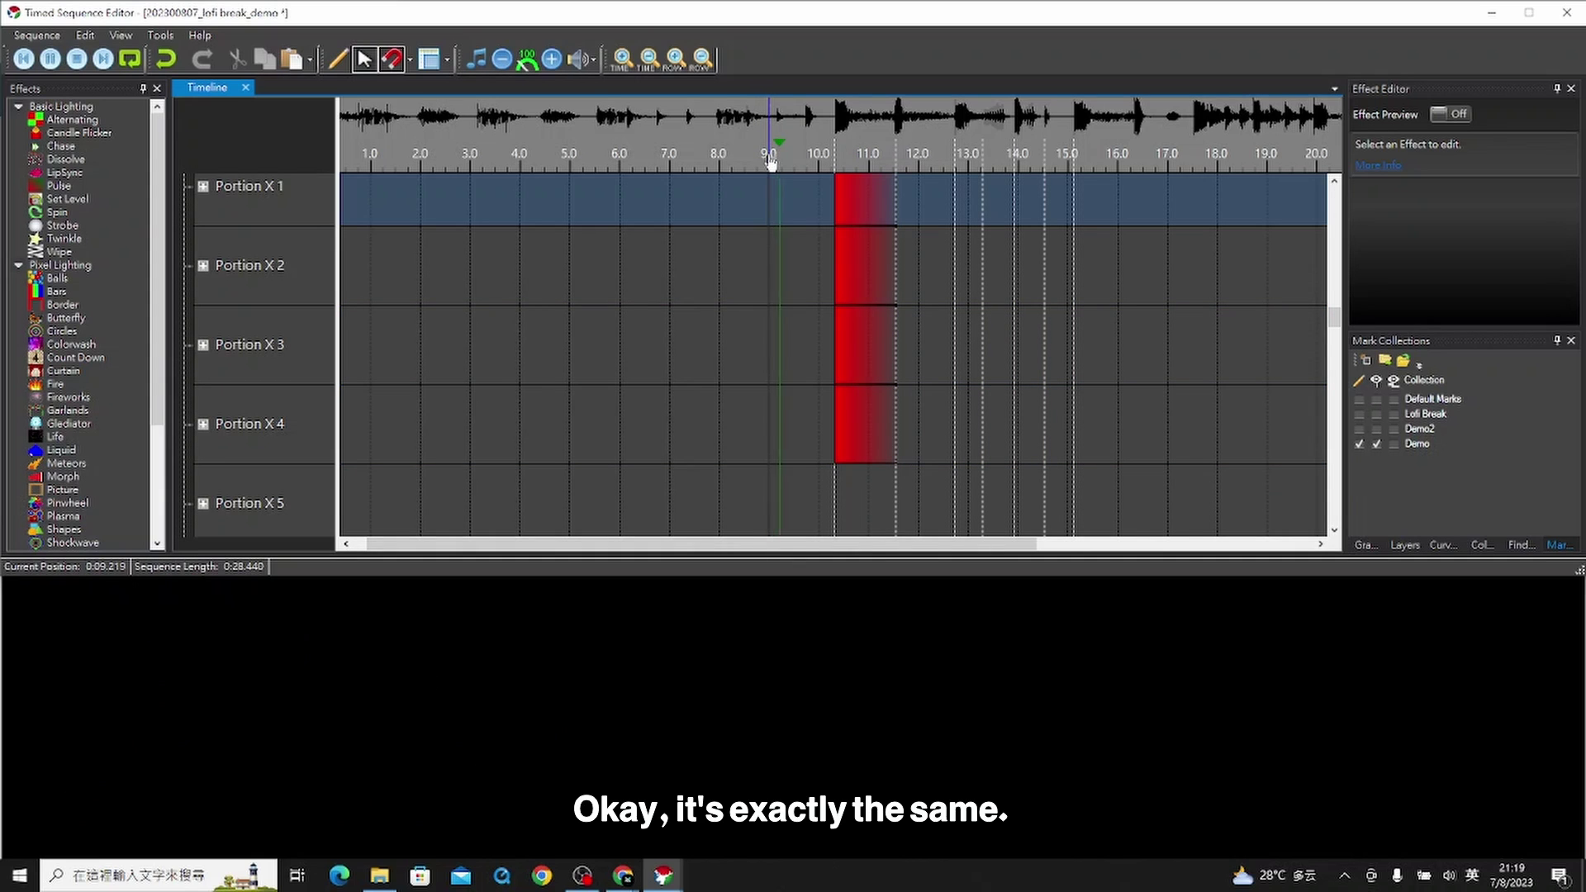
key("space")
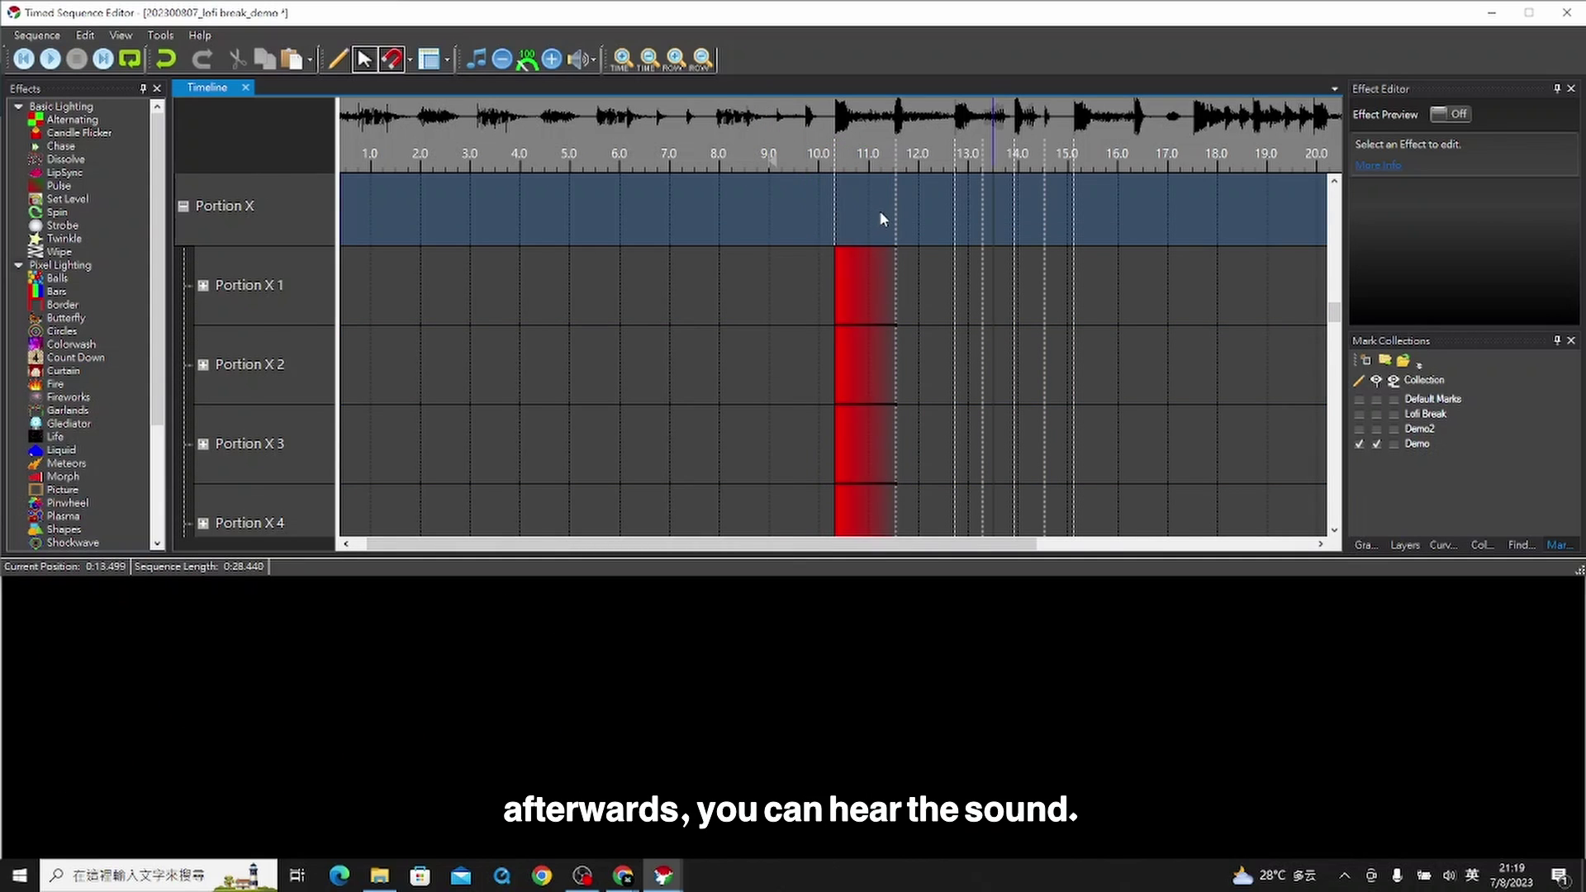
left_click(880, 210)
left_click_drag(920, 474, 889, 200)
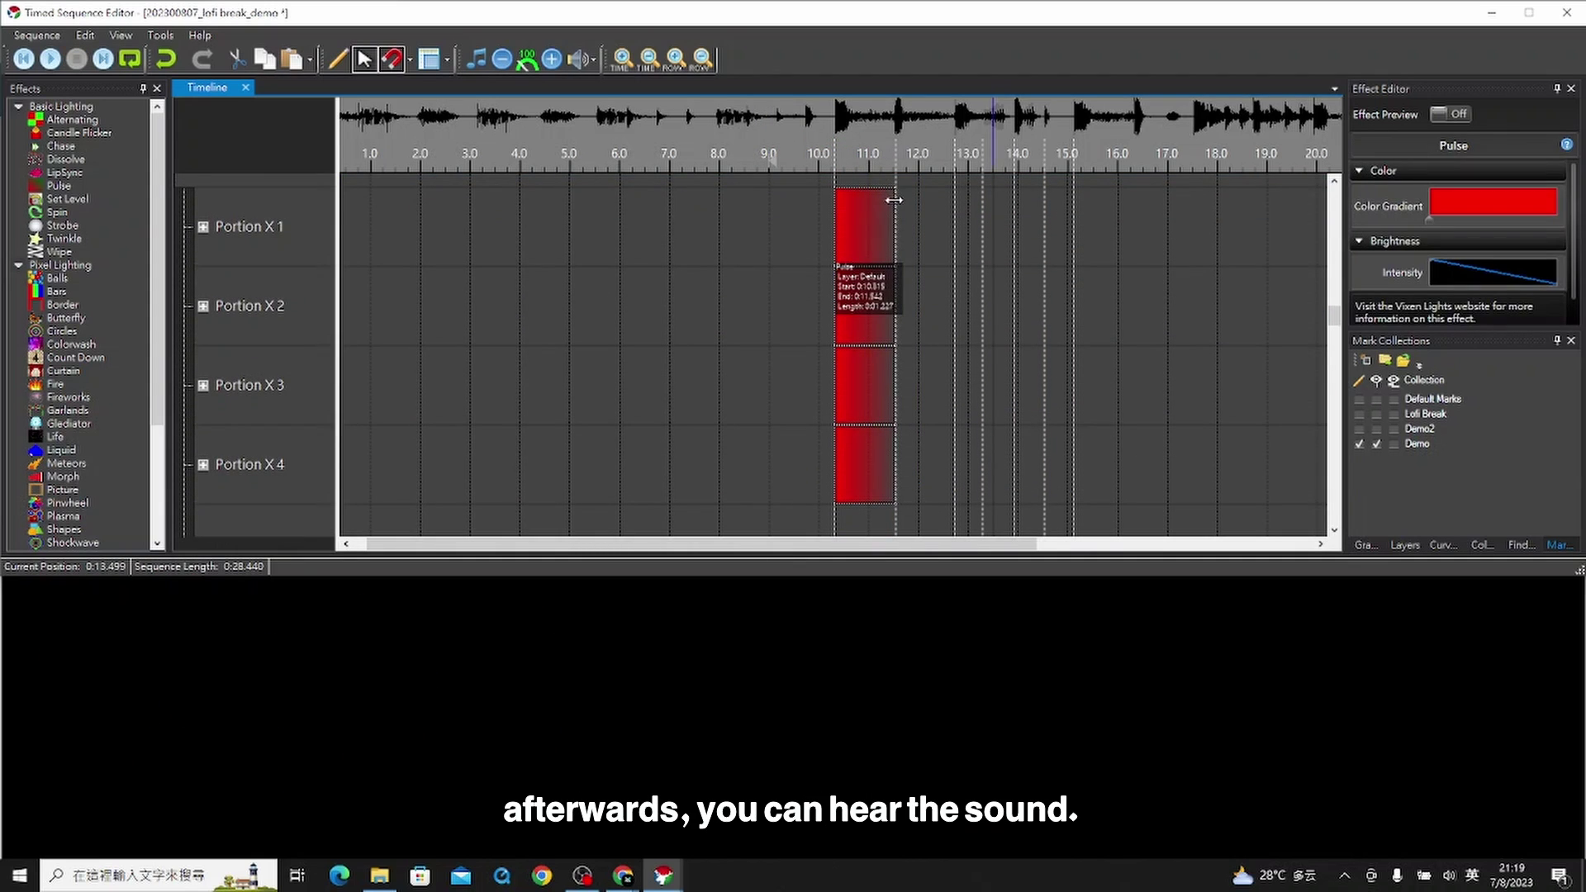
left_click(877, 170)
left_click(811, 159)
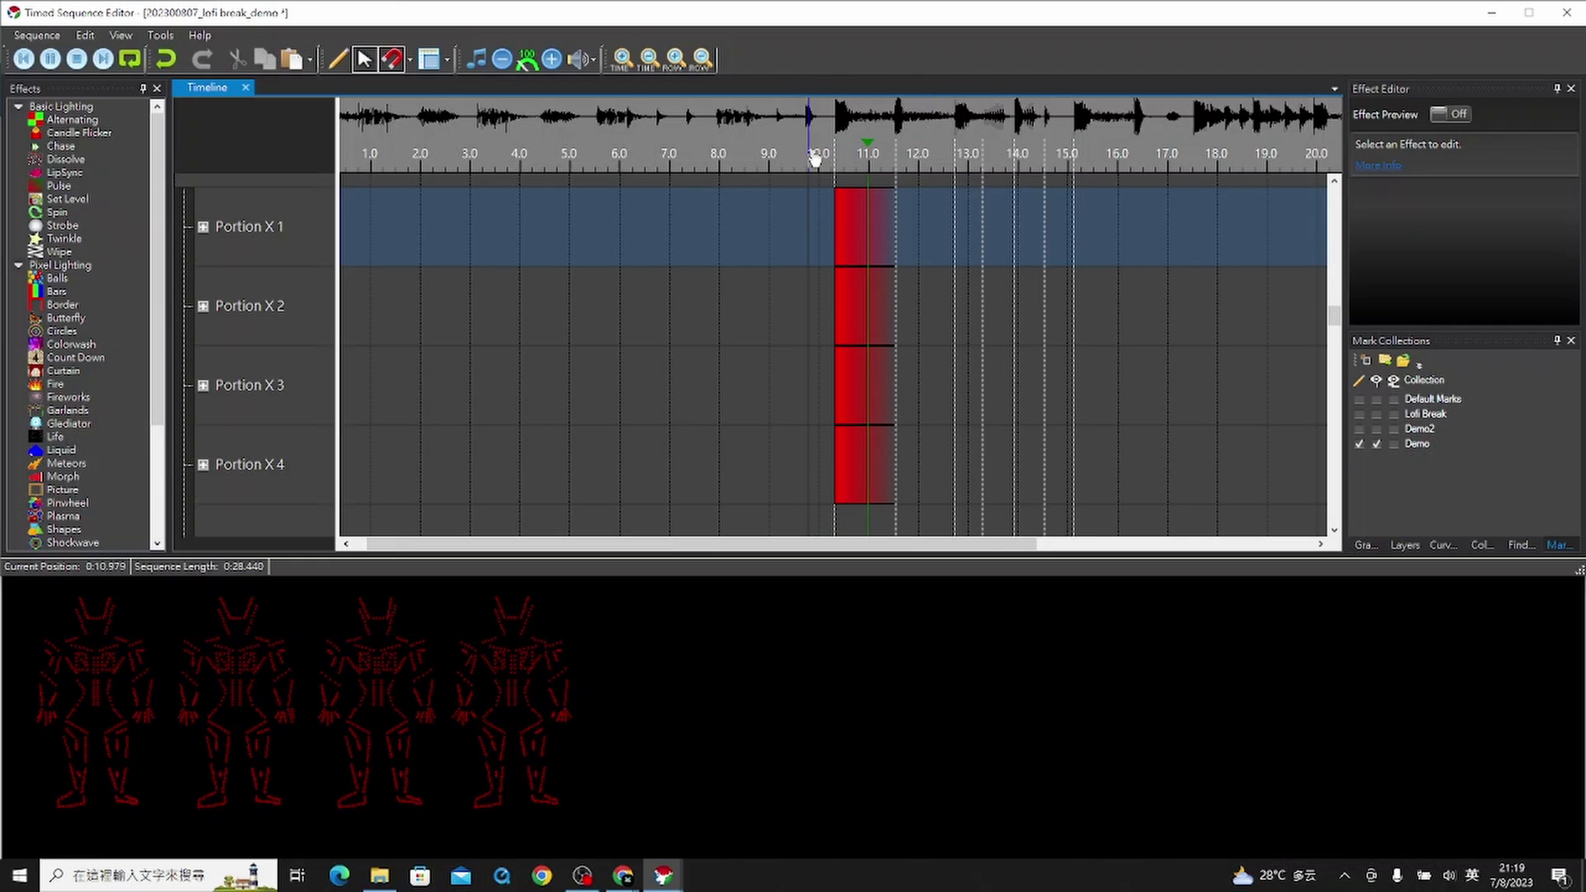
key("space")
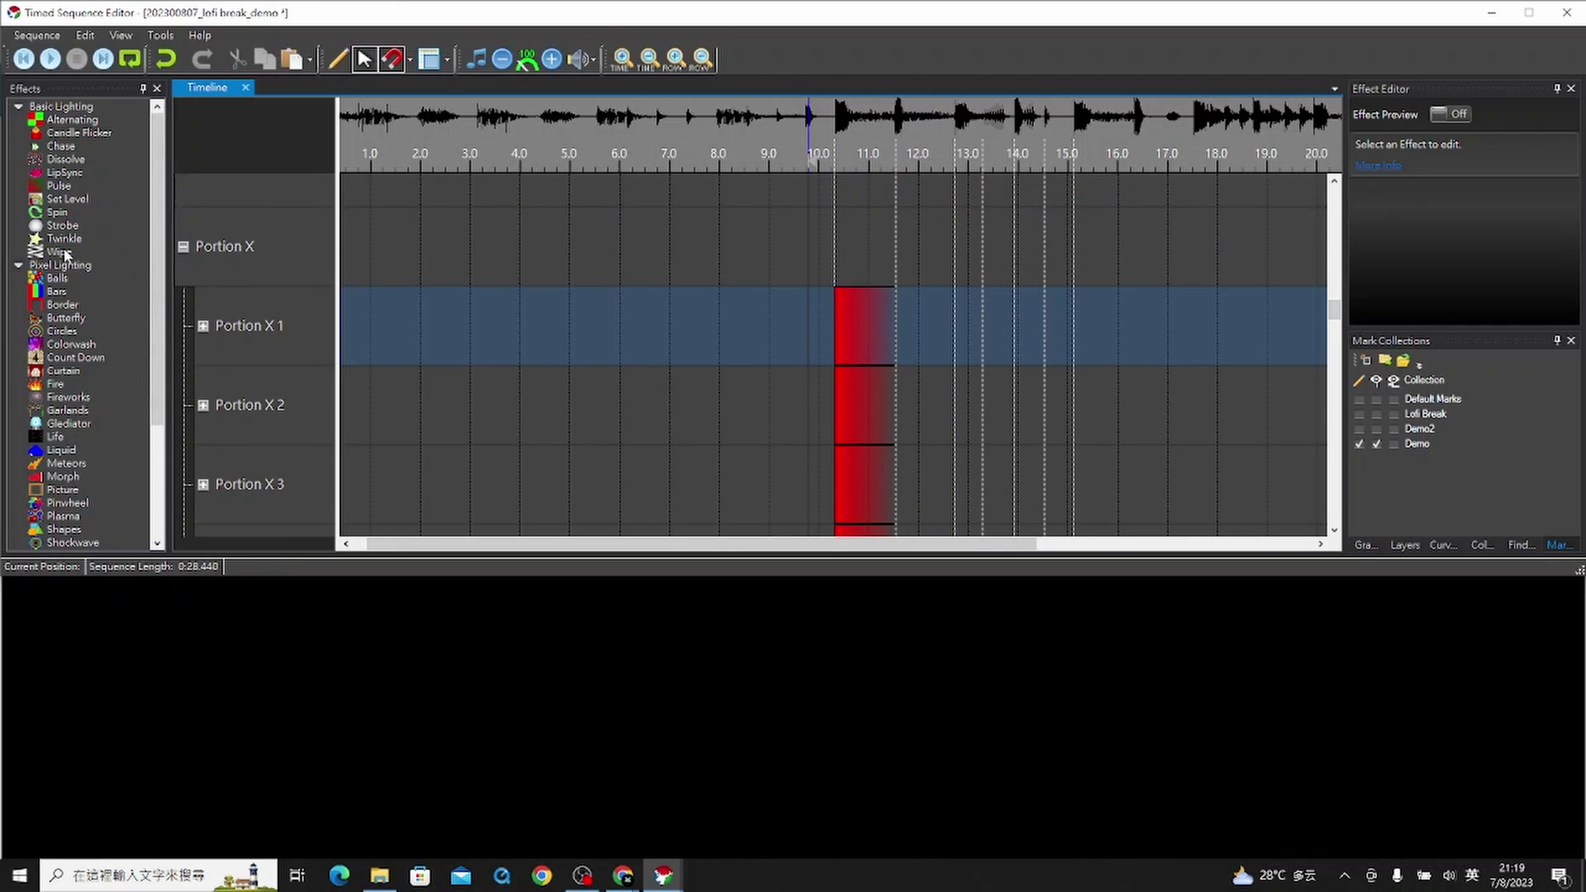
Step: Add a Wipe effect on Portion X 1 at about 11.6 s, right after the Pulse
left_click_drag(65, 254, 947, 248)
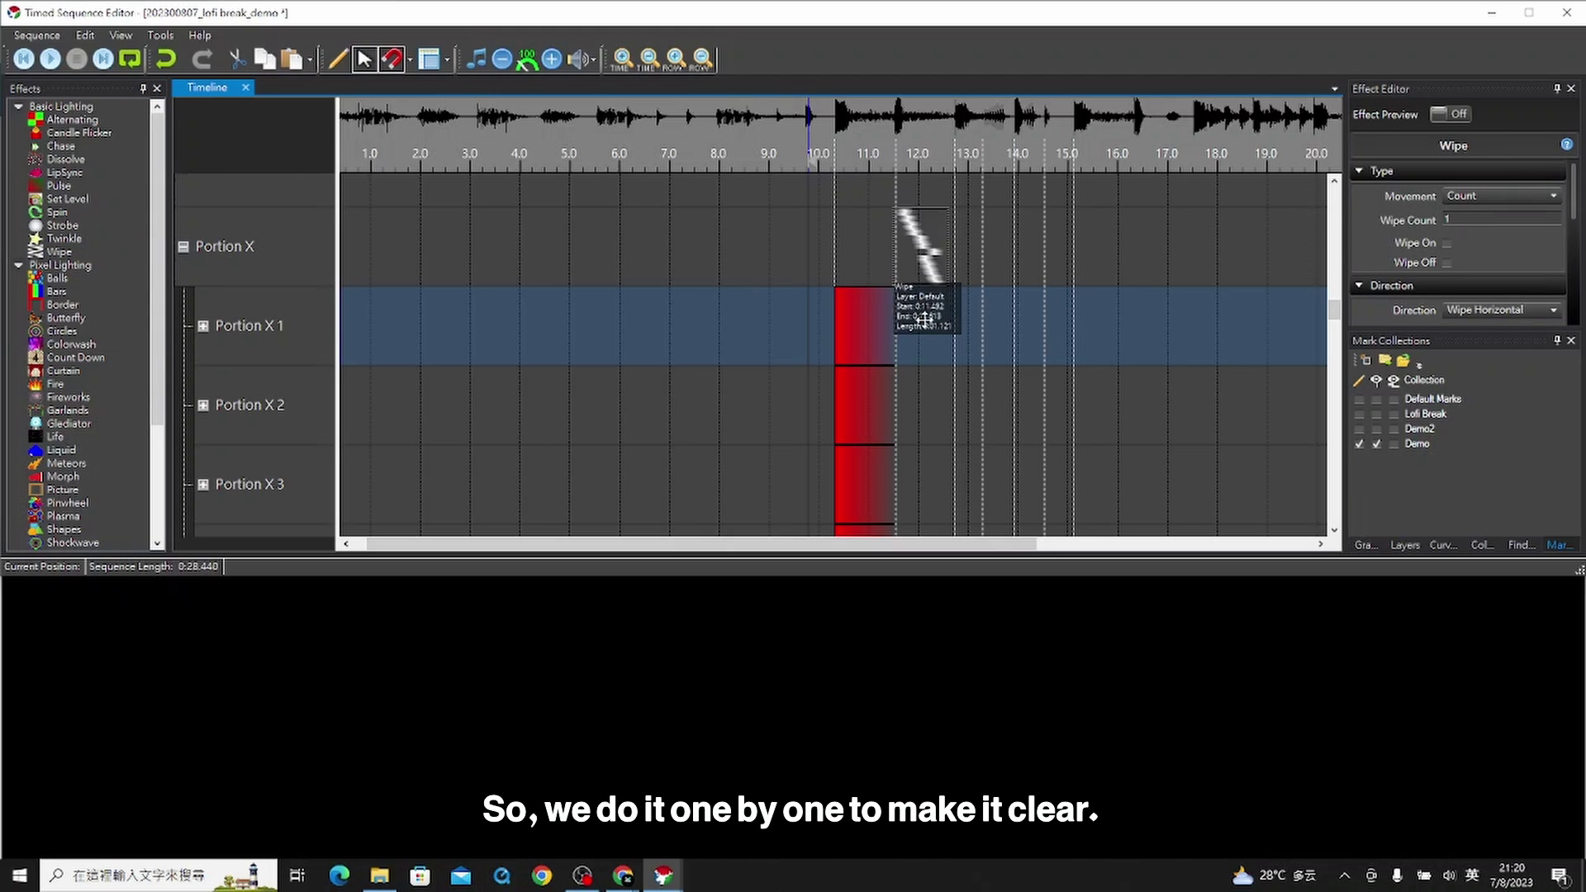
left_click_drag(924, 318, 920, 321)
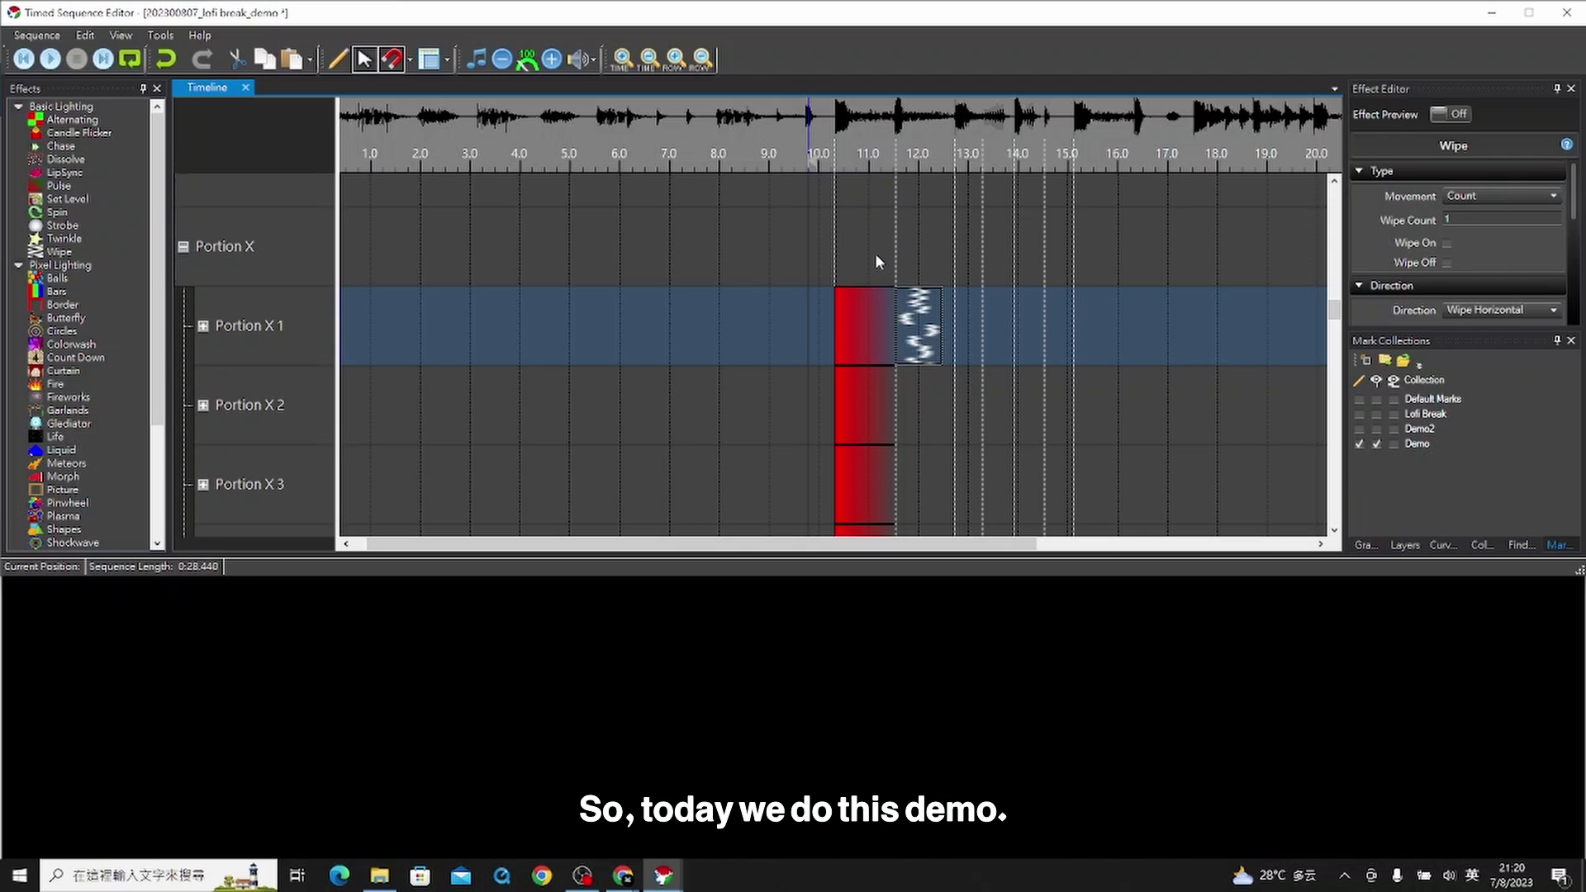
left_click(59, 189)
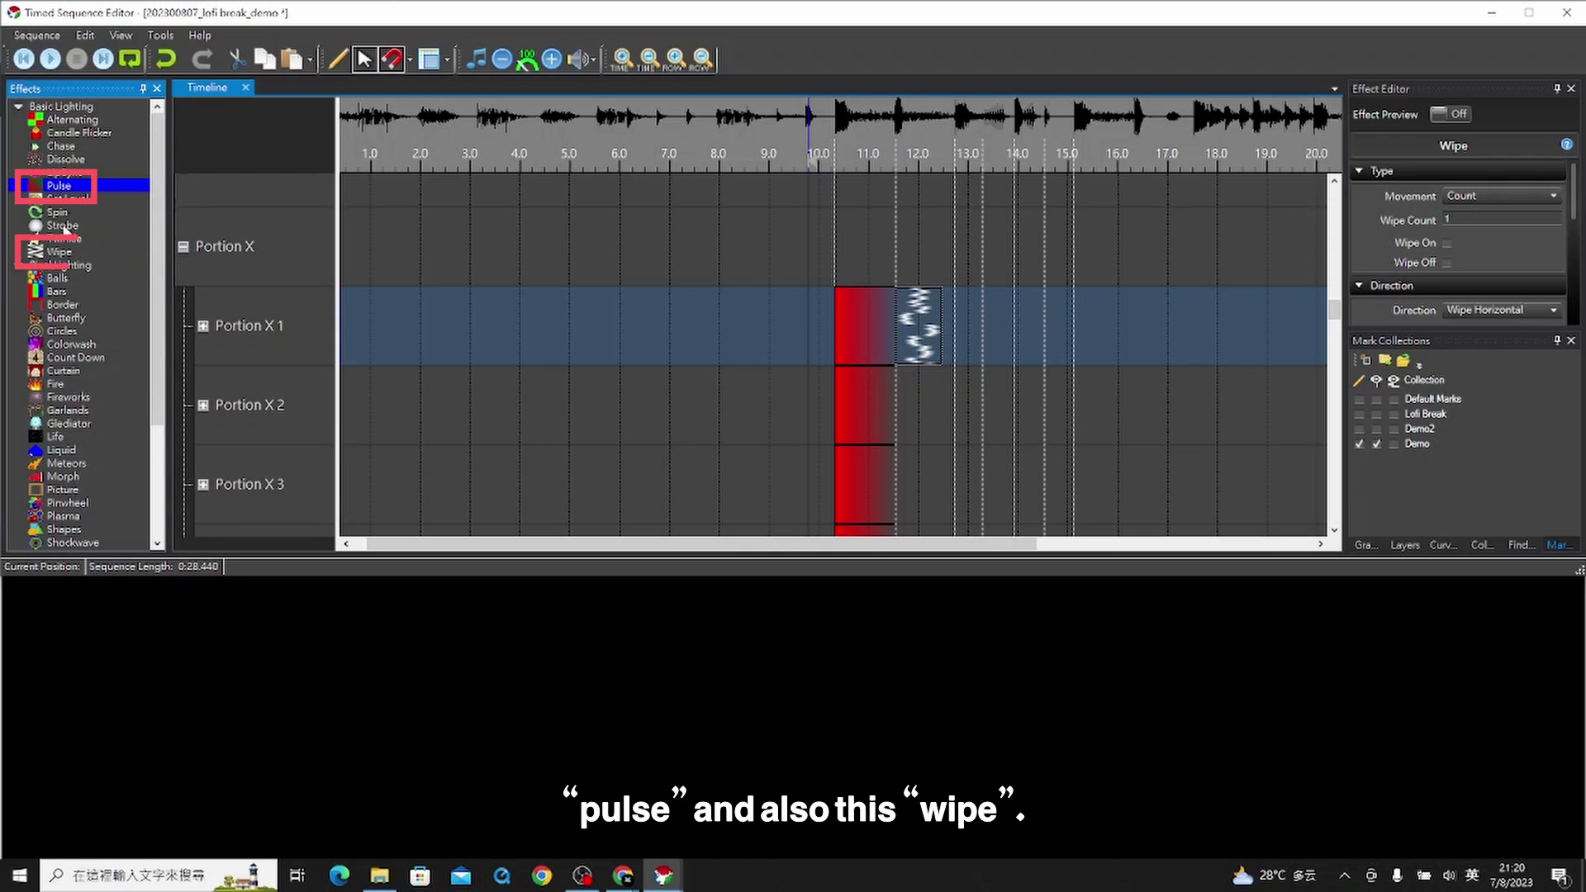
left_click(59, 252)
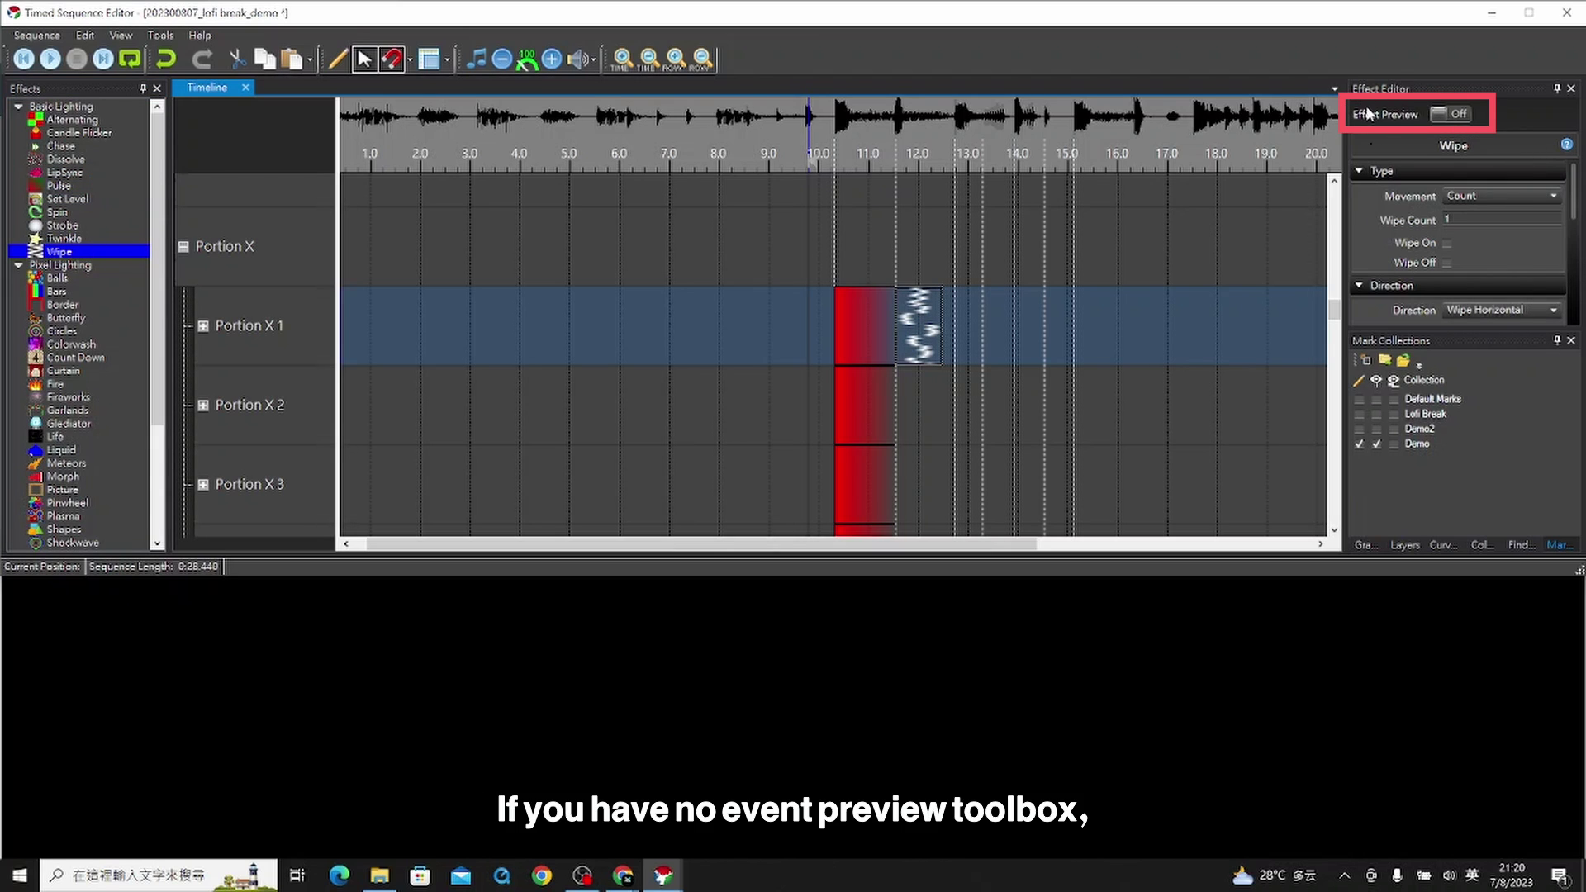
Step: Check the View > Toolbars panel options and close them without changes
left_click(131, 33)
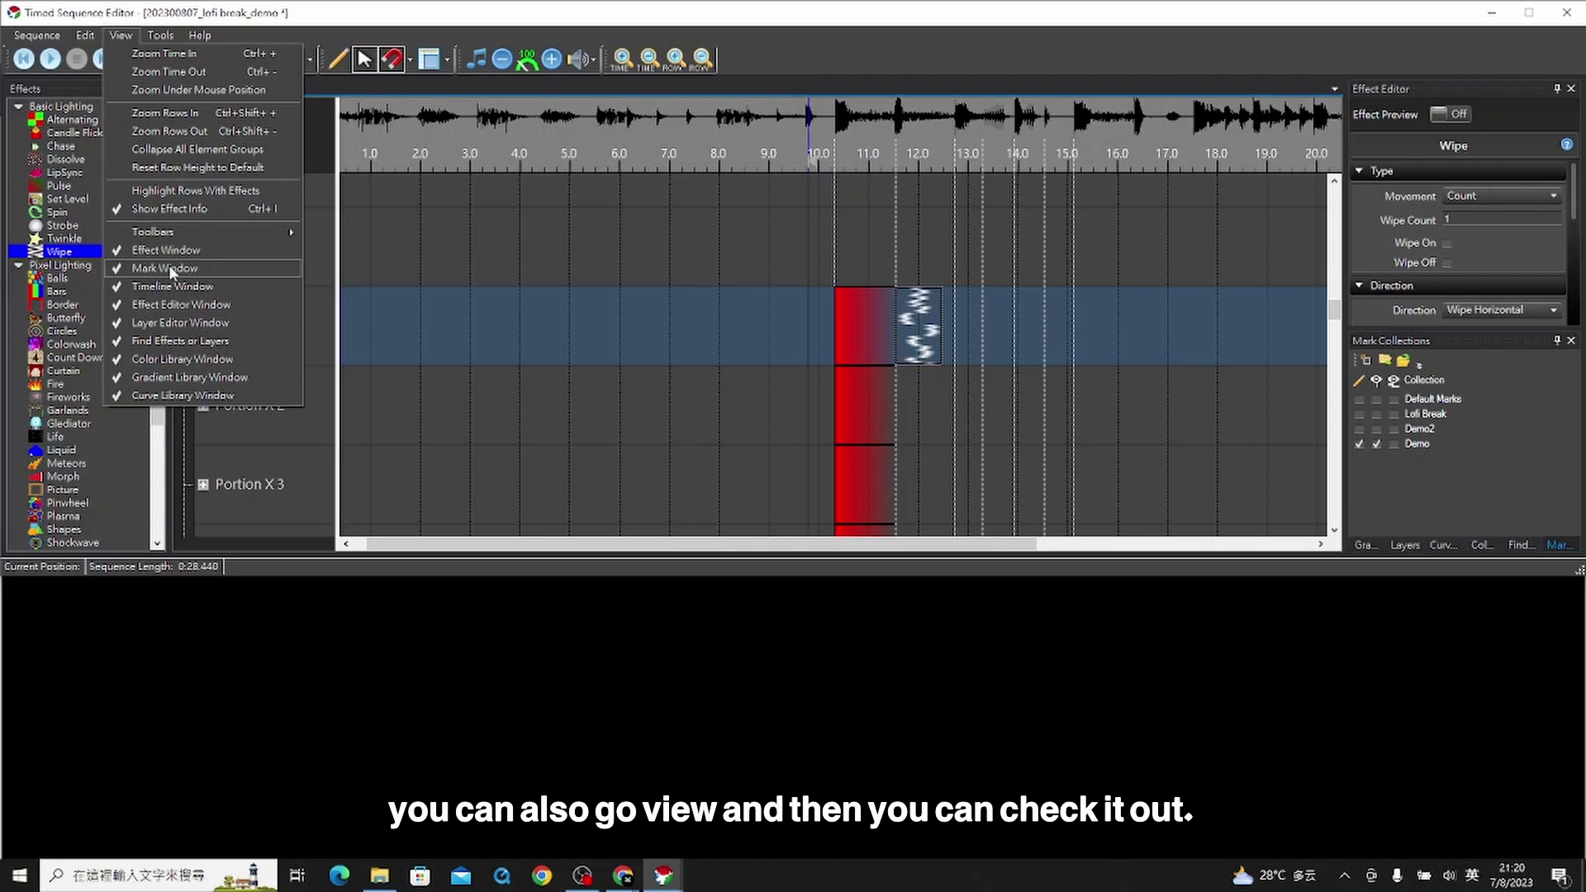
mouse_move(231, 231)
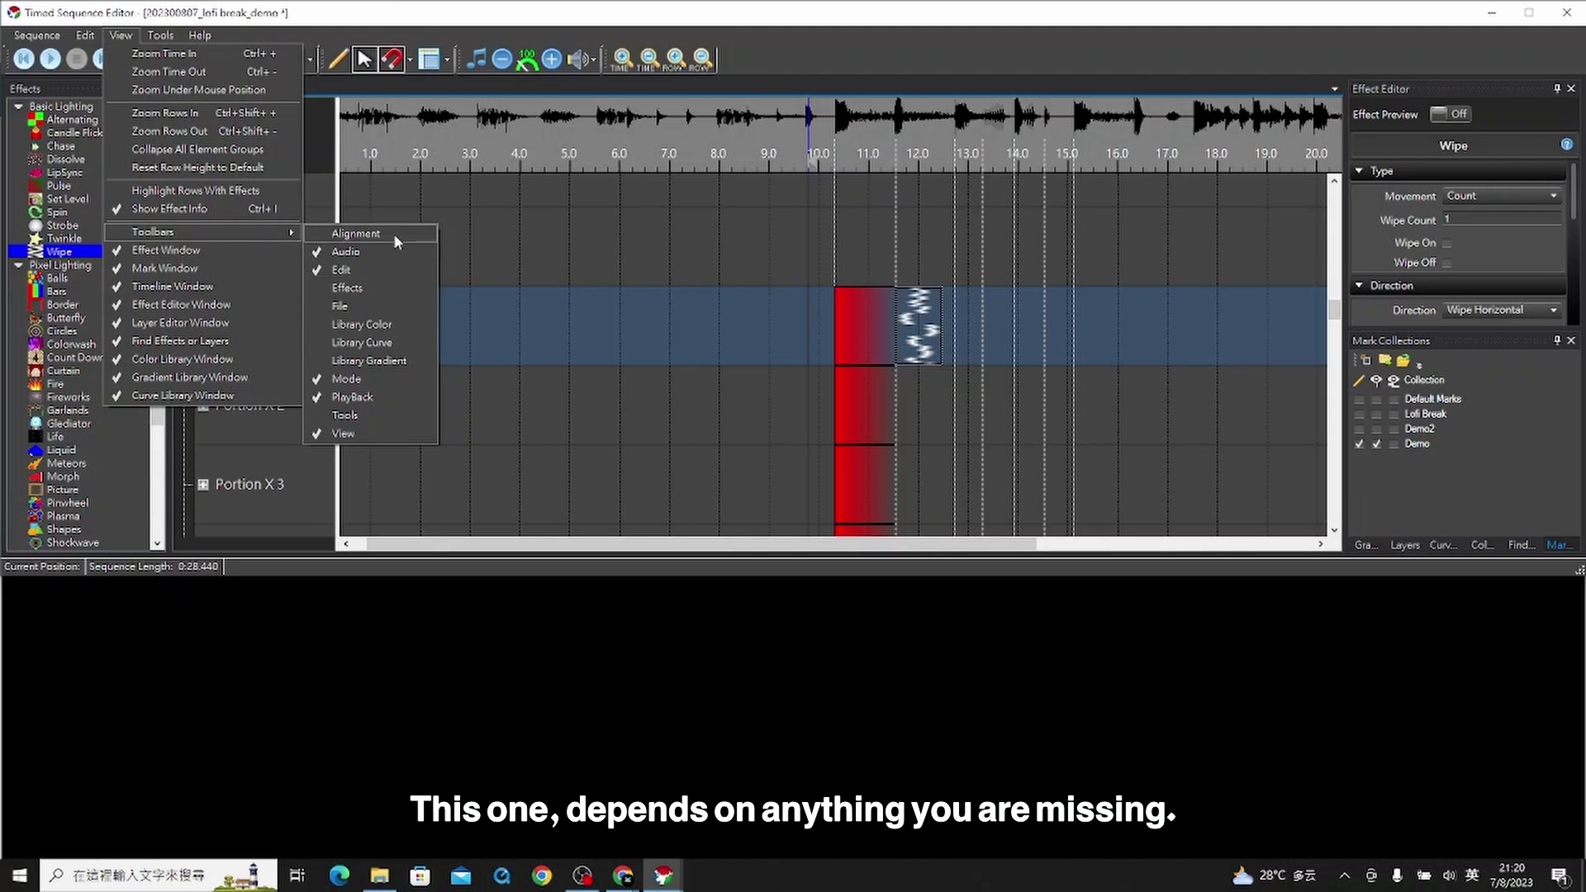
left_click(921, 306)
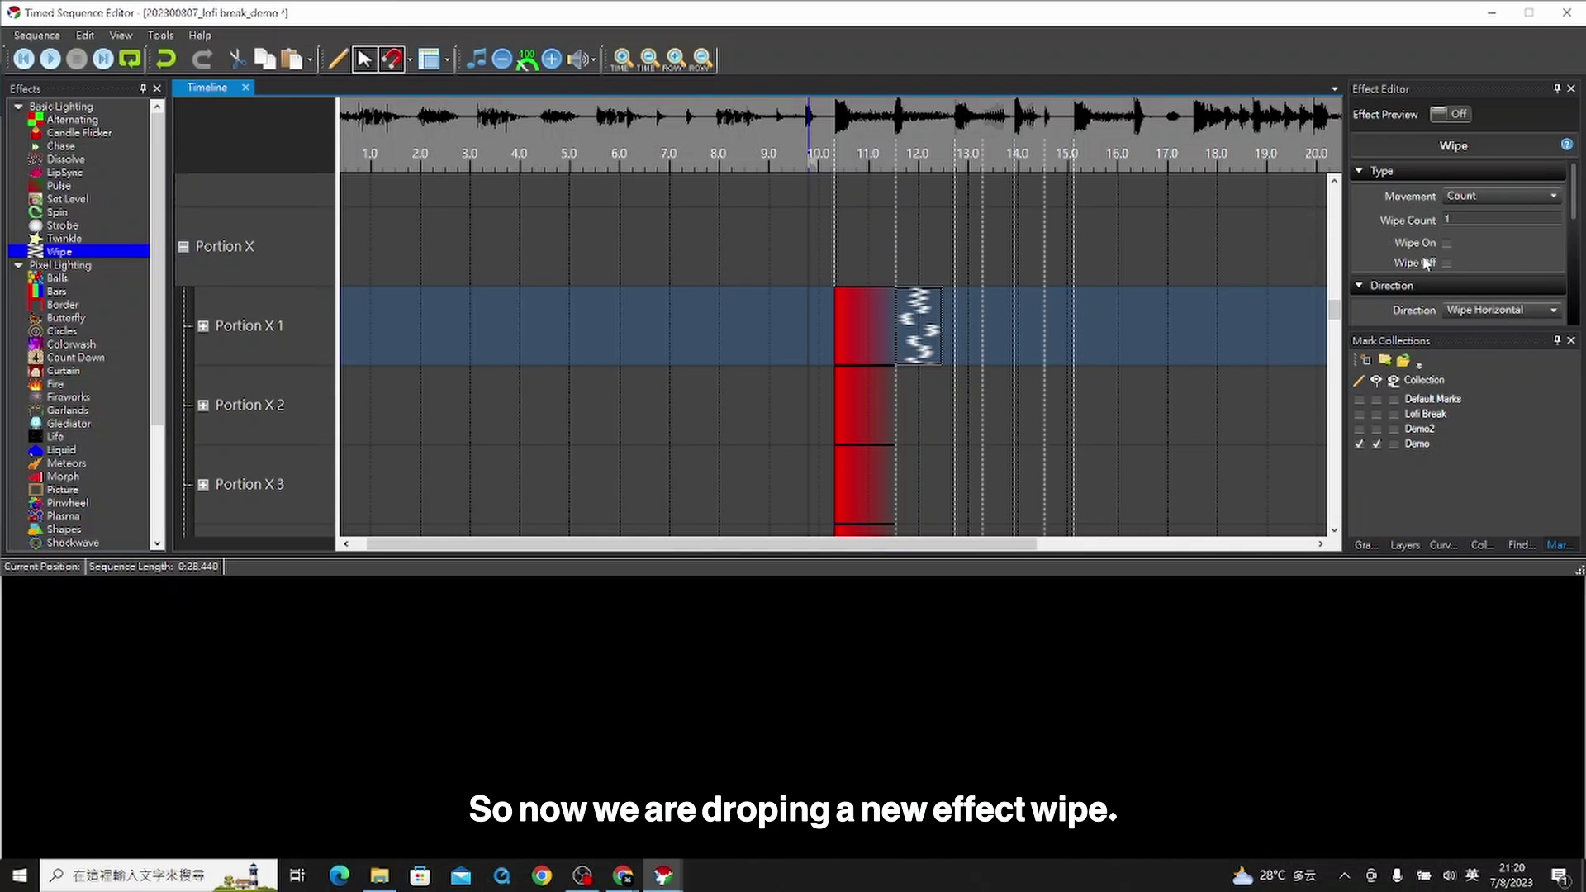
Step: Set the Wipe direction to Vertical and place the playhead at about 11.7 seconds
scroll(1514, 251, "down", 1)
left_click(1516, 234)
left_click(1517, 232)
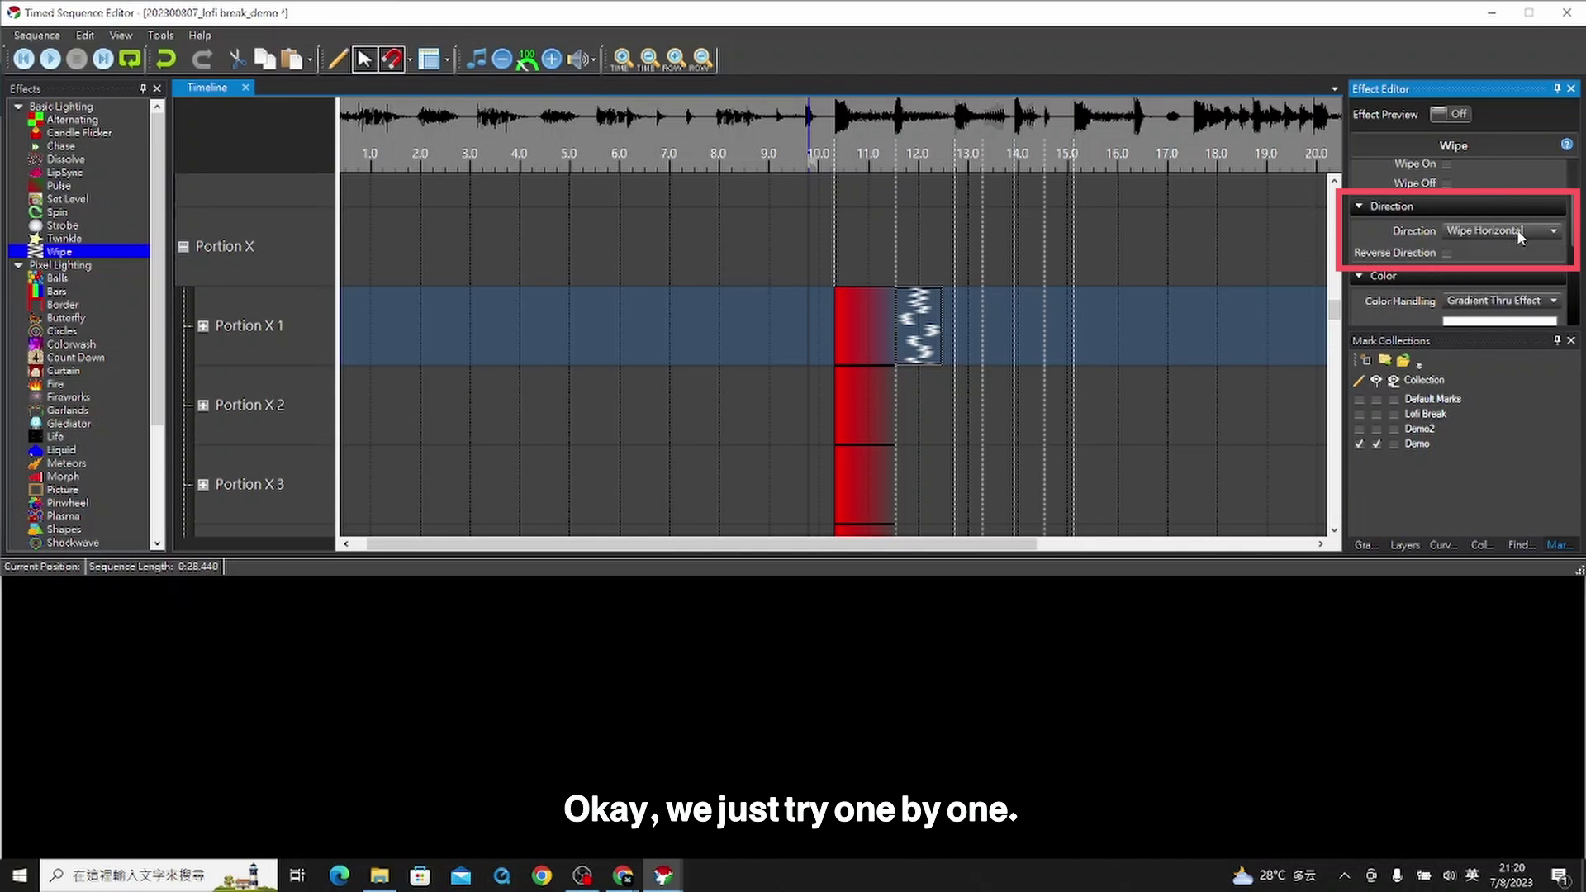
left_click(1516, 232)
left_click(1508, 249)
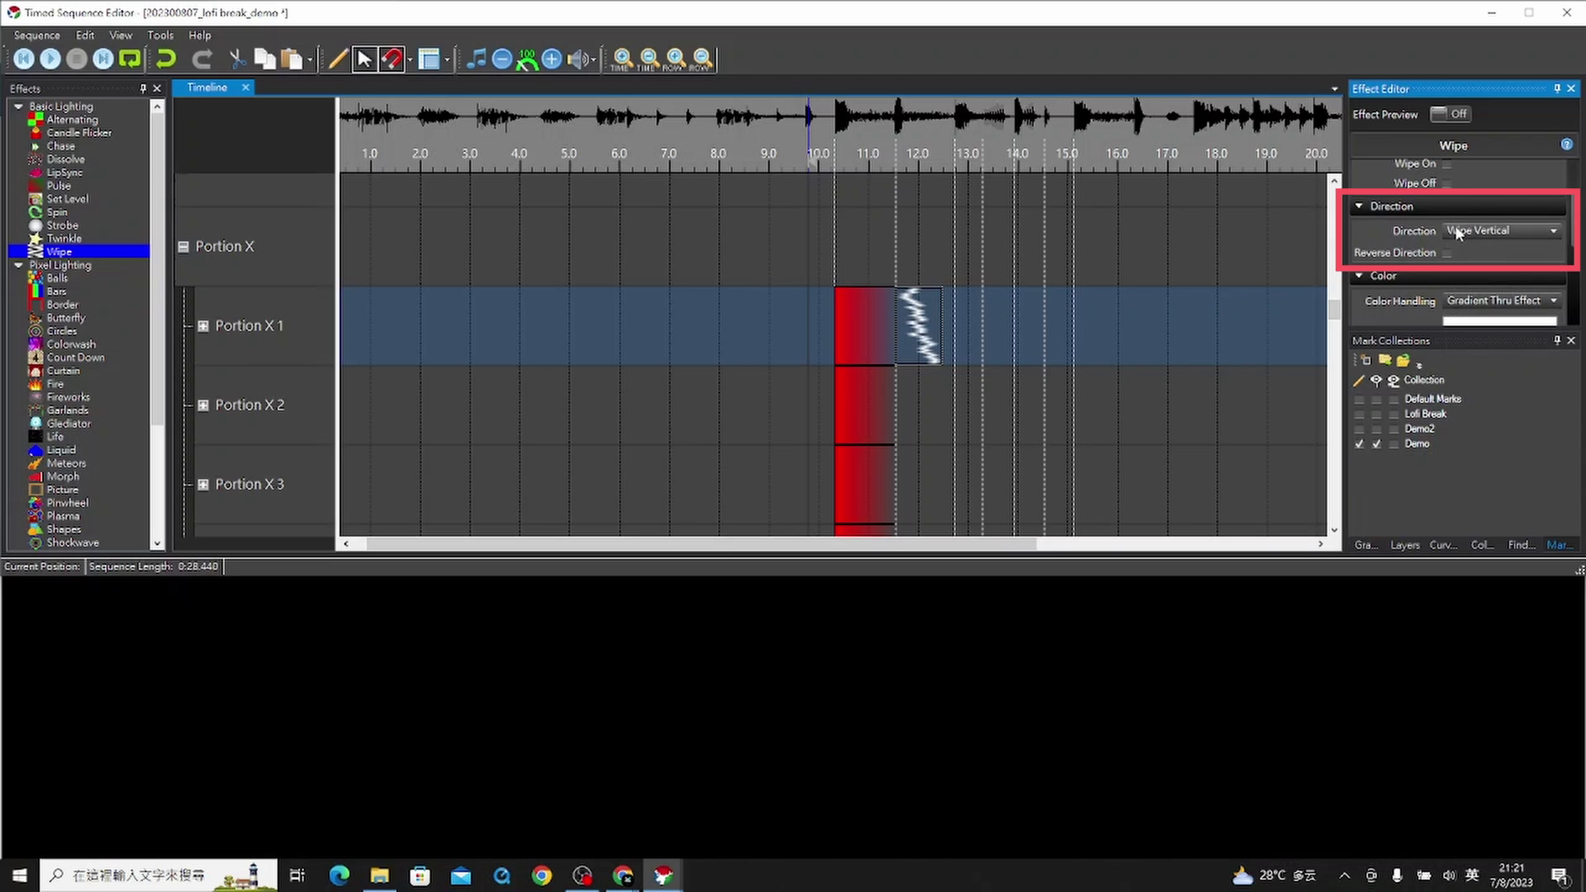
left_click(902, 157)
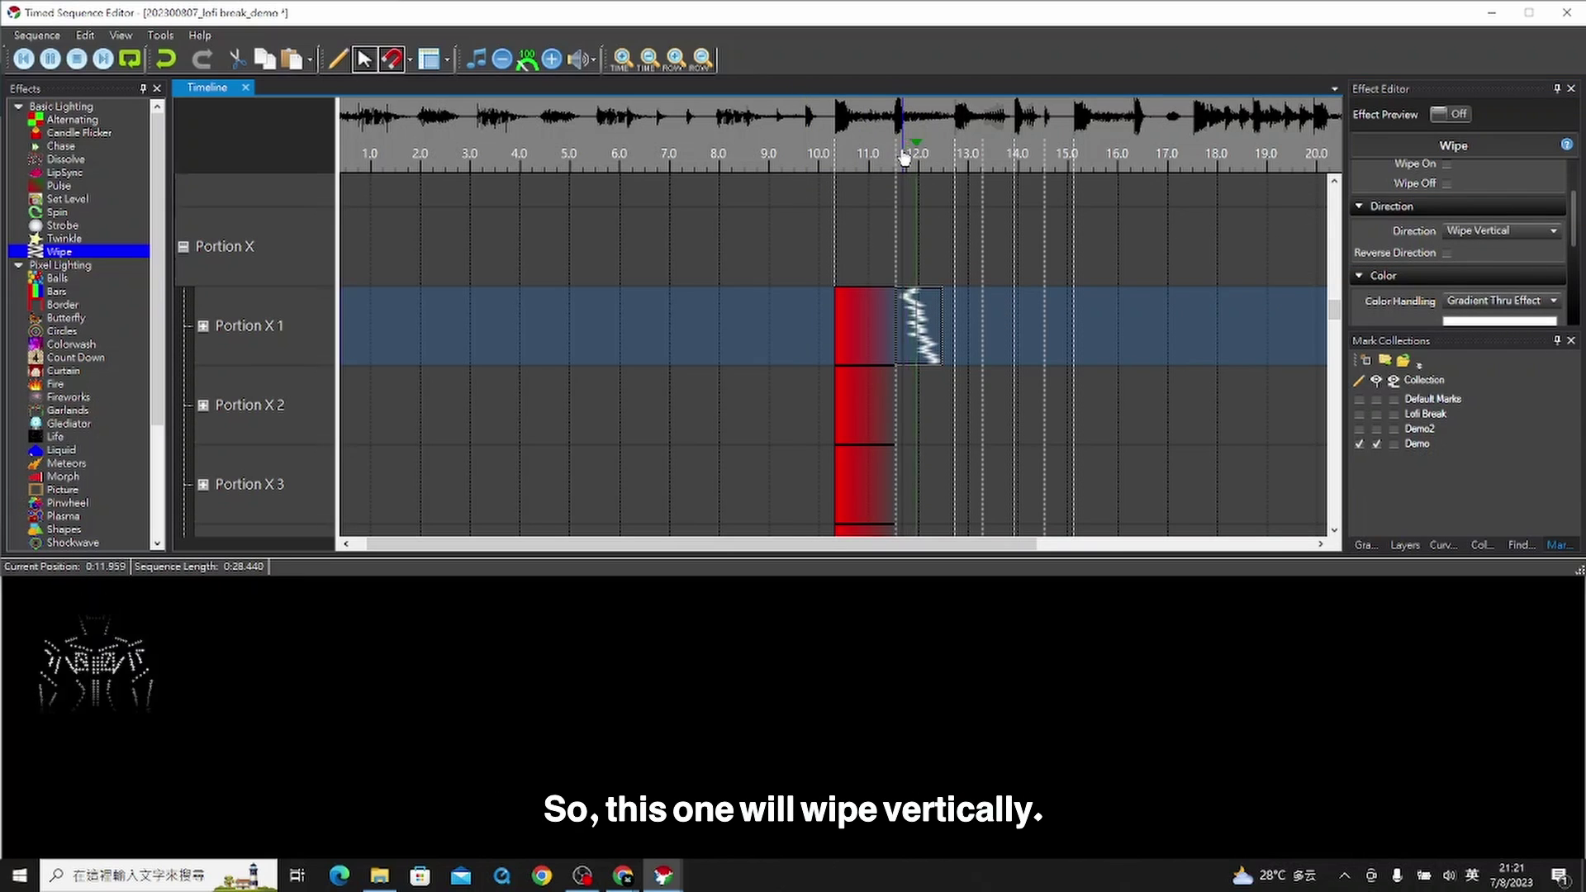
Step: Try Horizontal, Diagonal Up and Diagonal Down Wipe directions, previewing each
left_click(1479, 233)
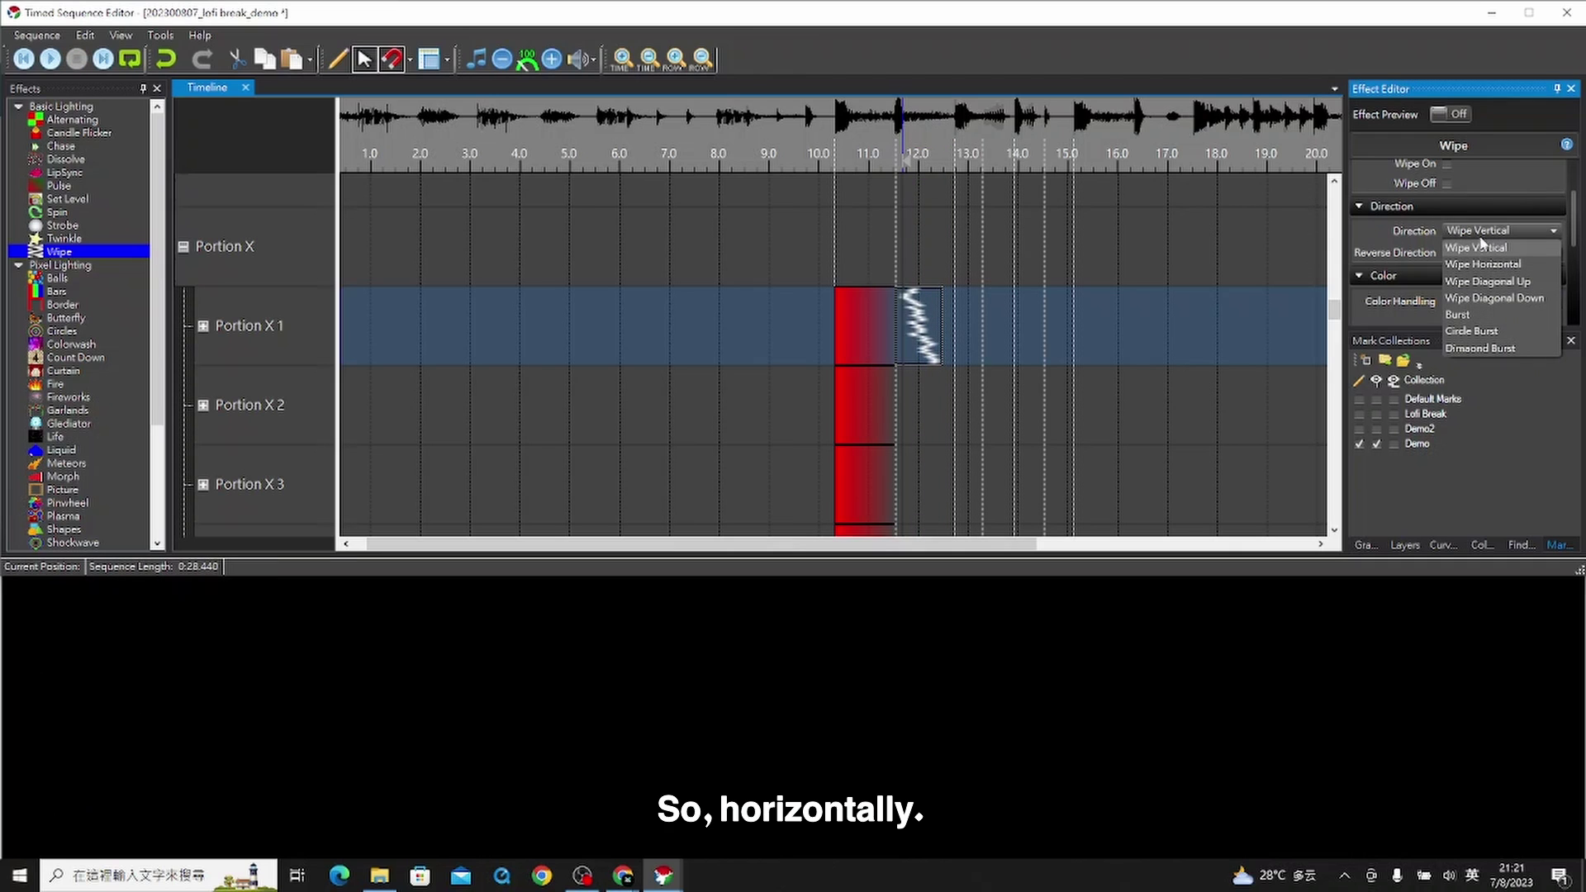
left_click(1480, 270)
key("space")
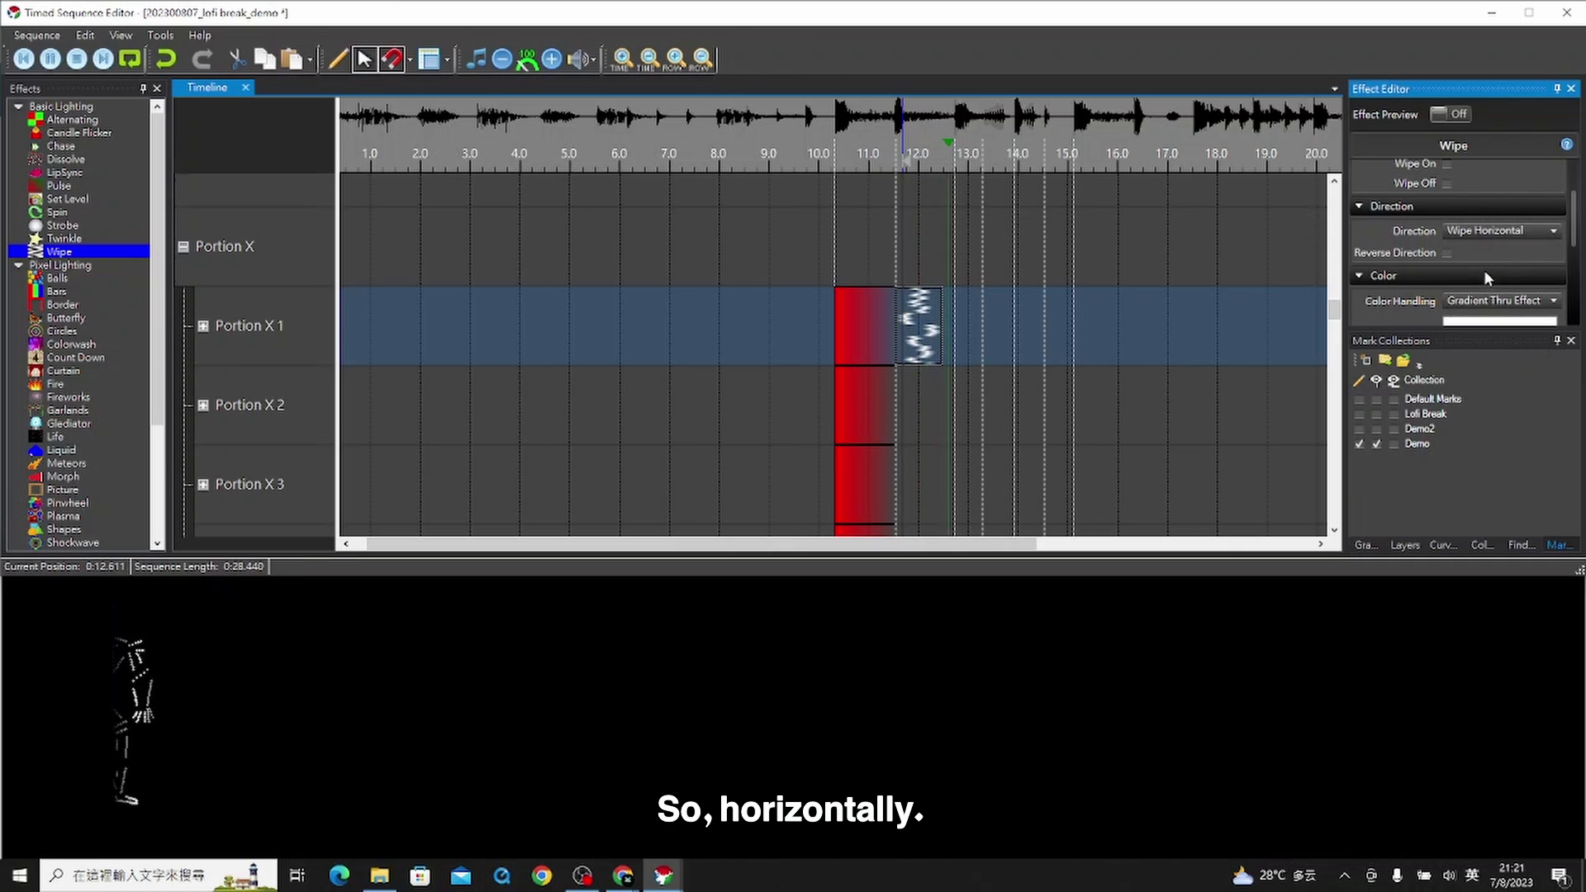
left_click(1487, 230)
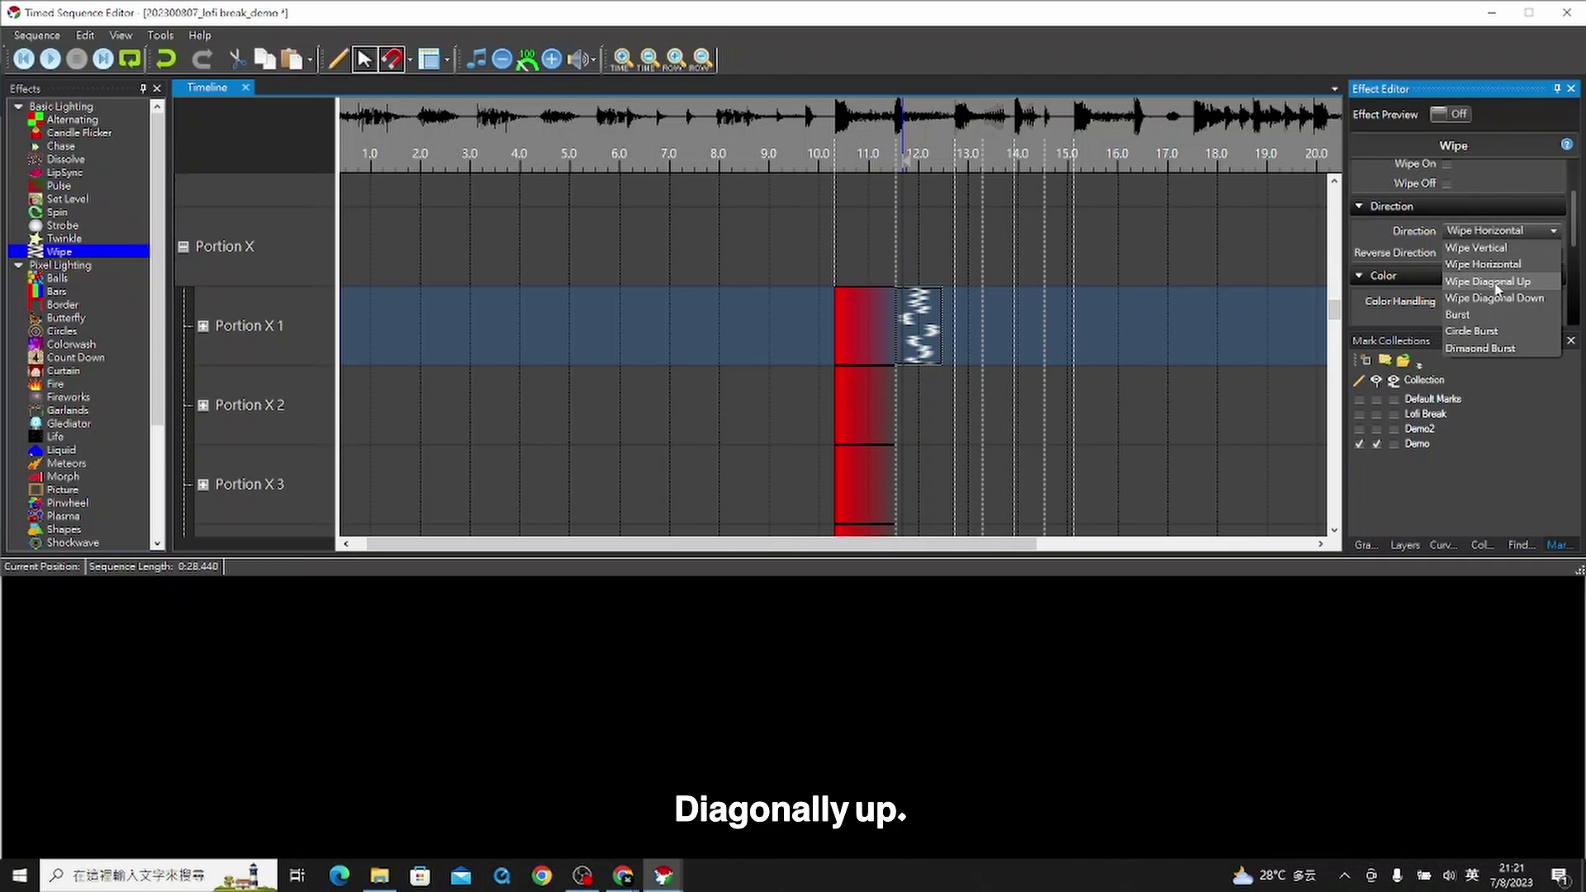
left_click(1497, 283)
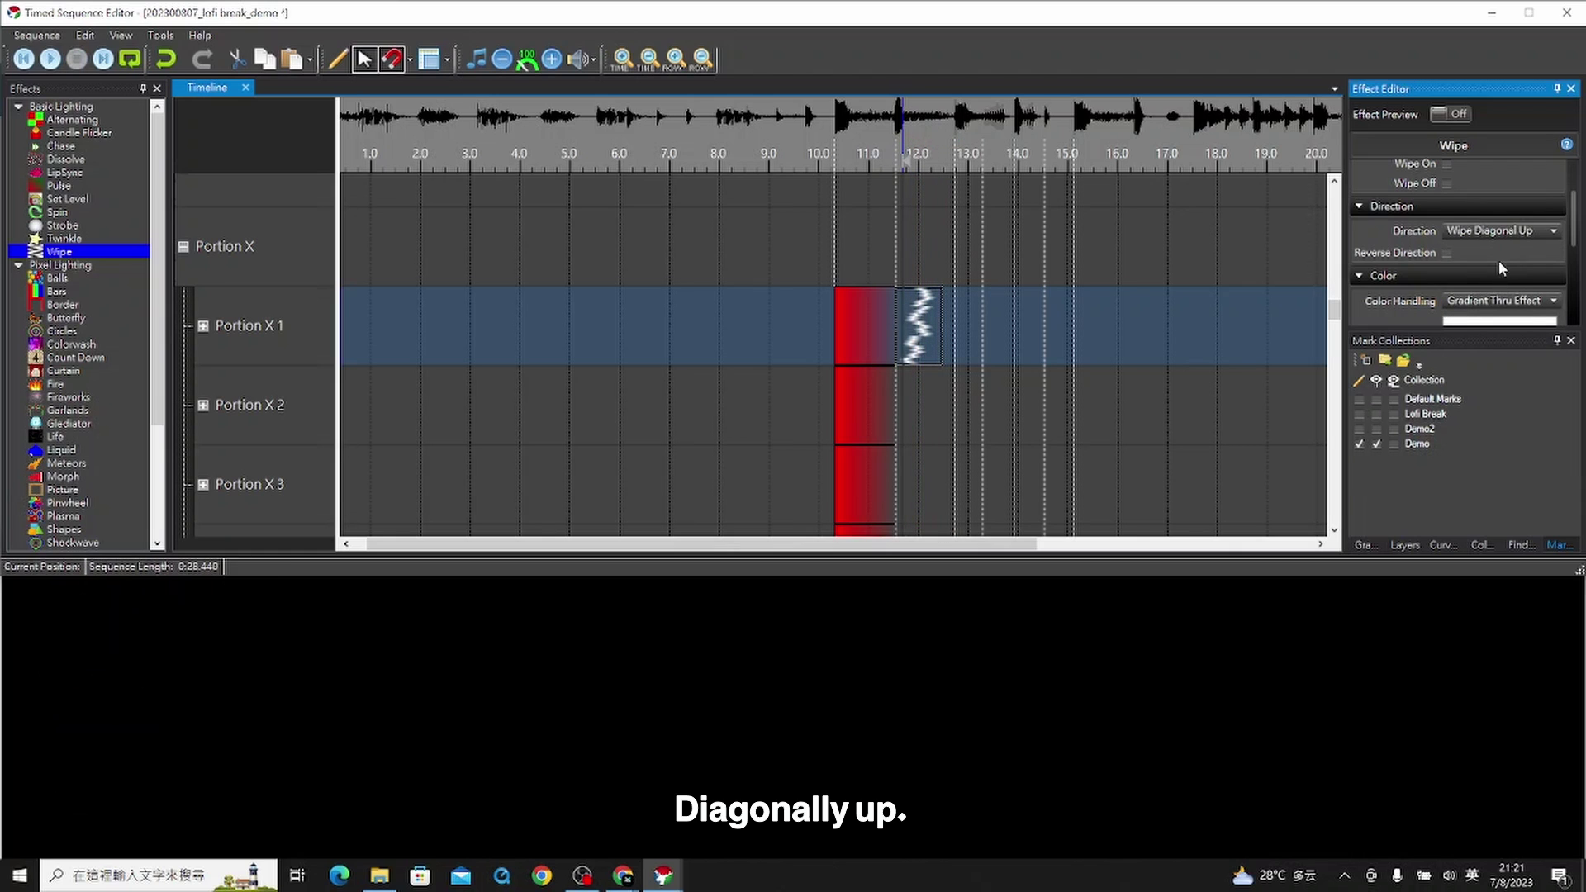
left_click(1503, 236)
left_click(1504, 295)
key("space")
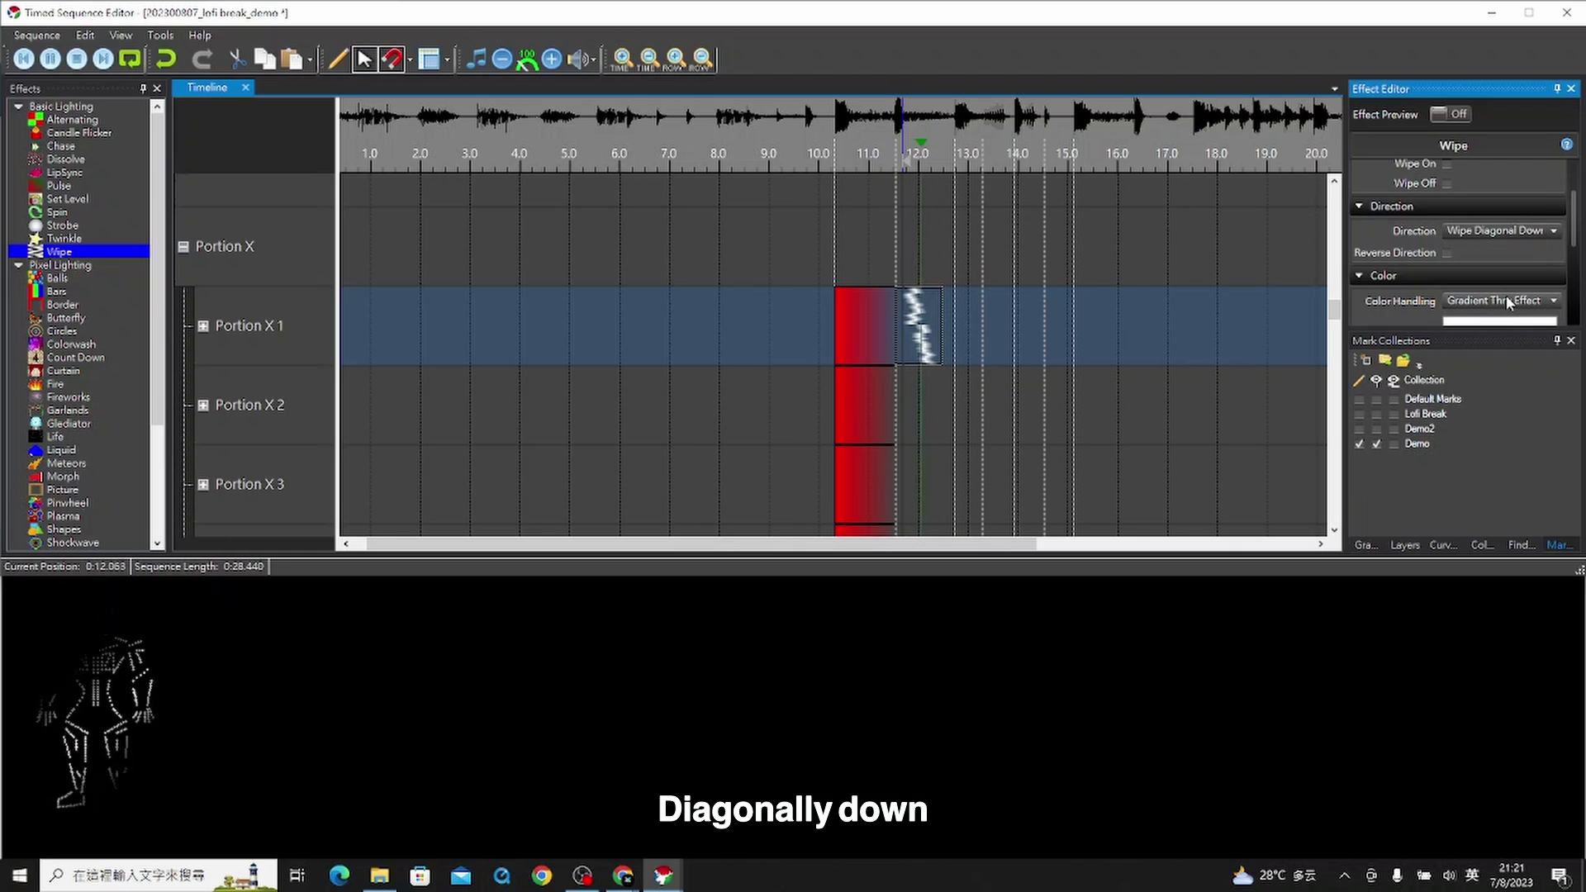
Step: Preview Burst and Circle Burst, then keep Circle Burst as the Wipe direction
left_click(1519, 235)
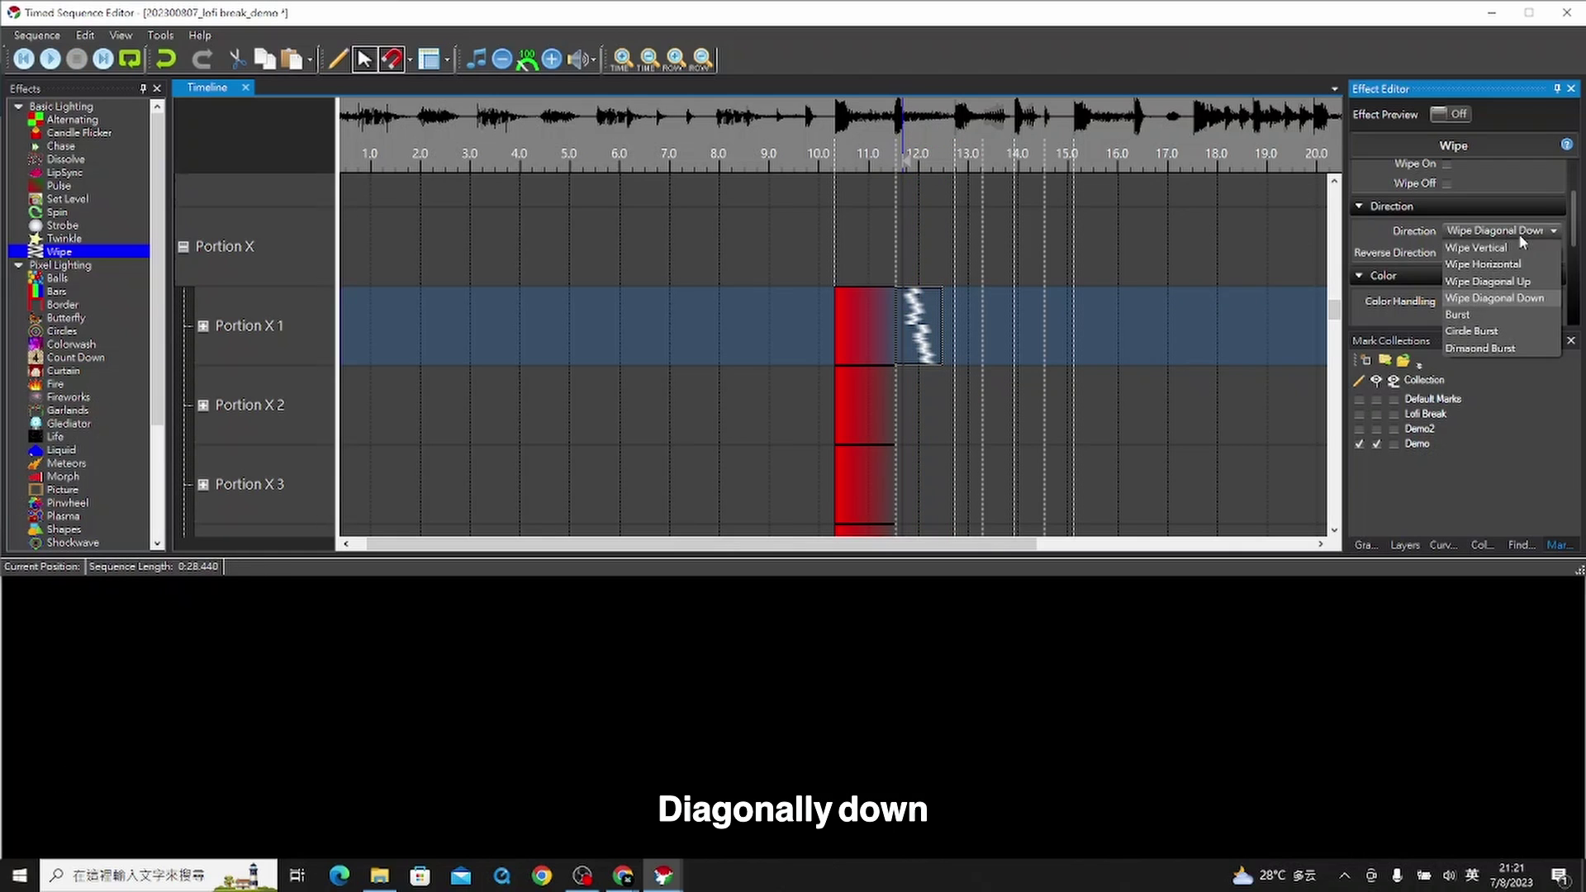
left_click(1496, 316)
key("space")
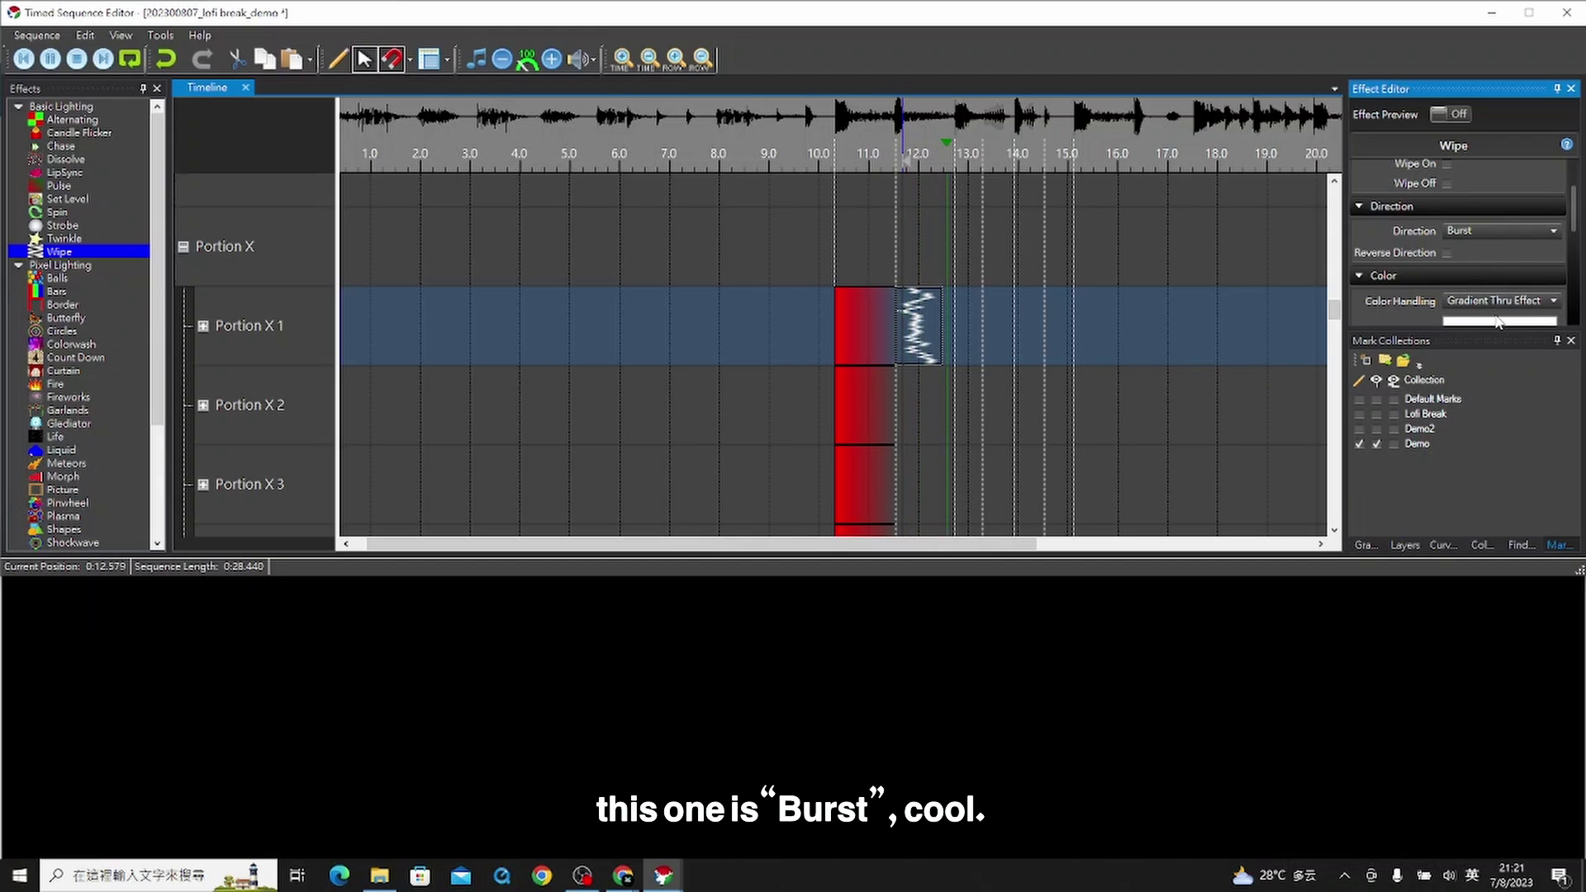
left_click(1494, 237)
left_click(1482, 330)
key("space")
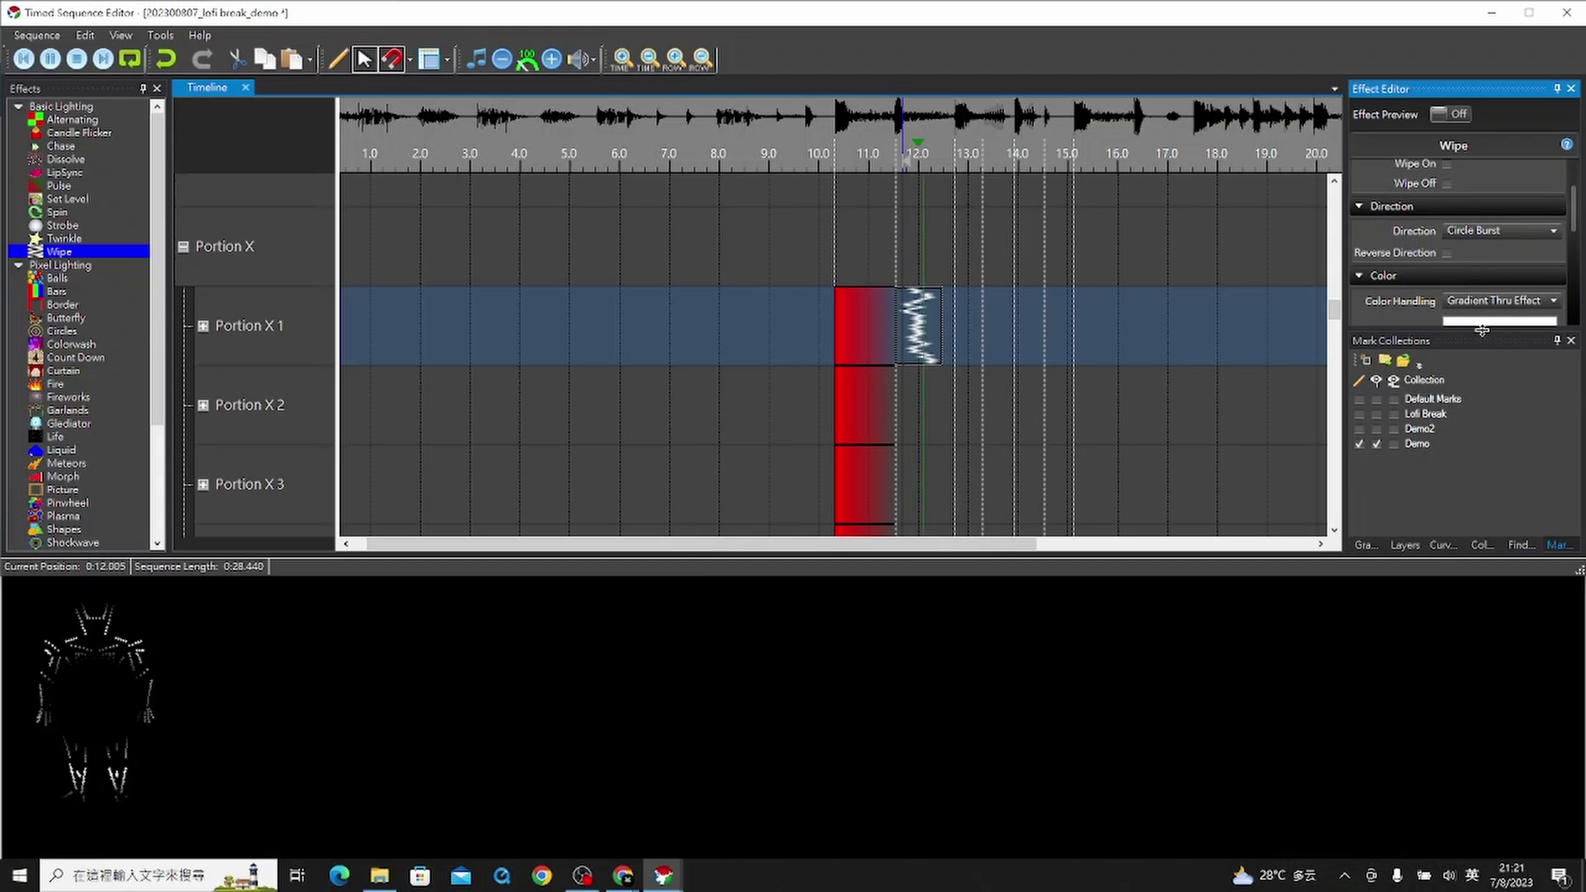
left_click(1499, 230)
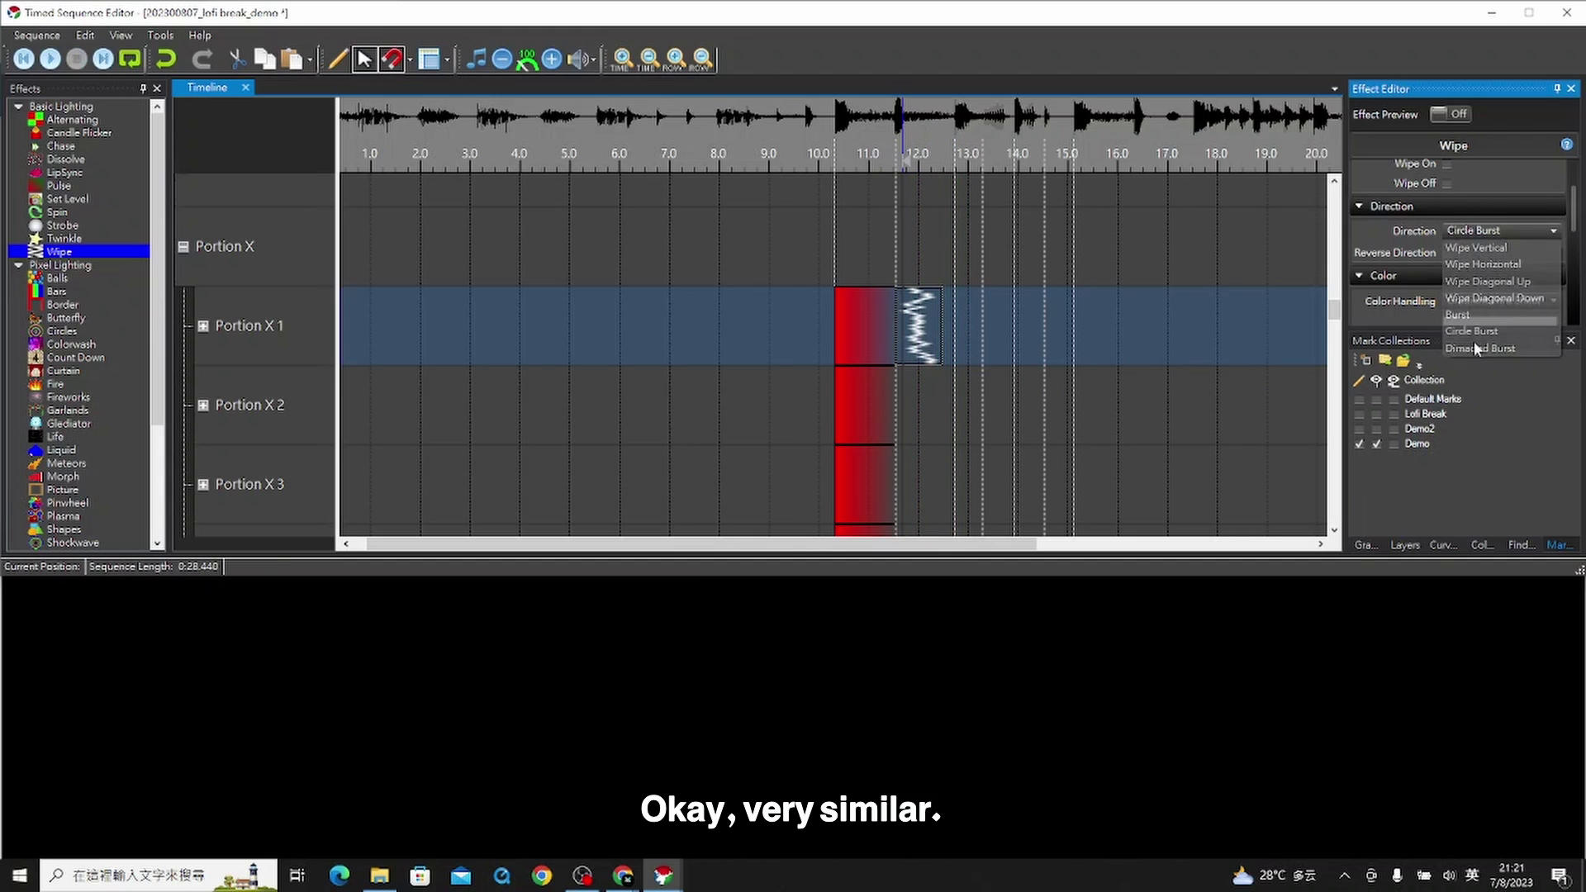
left_click(1479, 324)
left_click(1491, 231)
left_click(1492, 239)
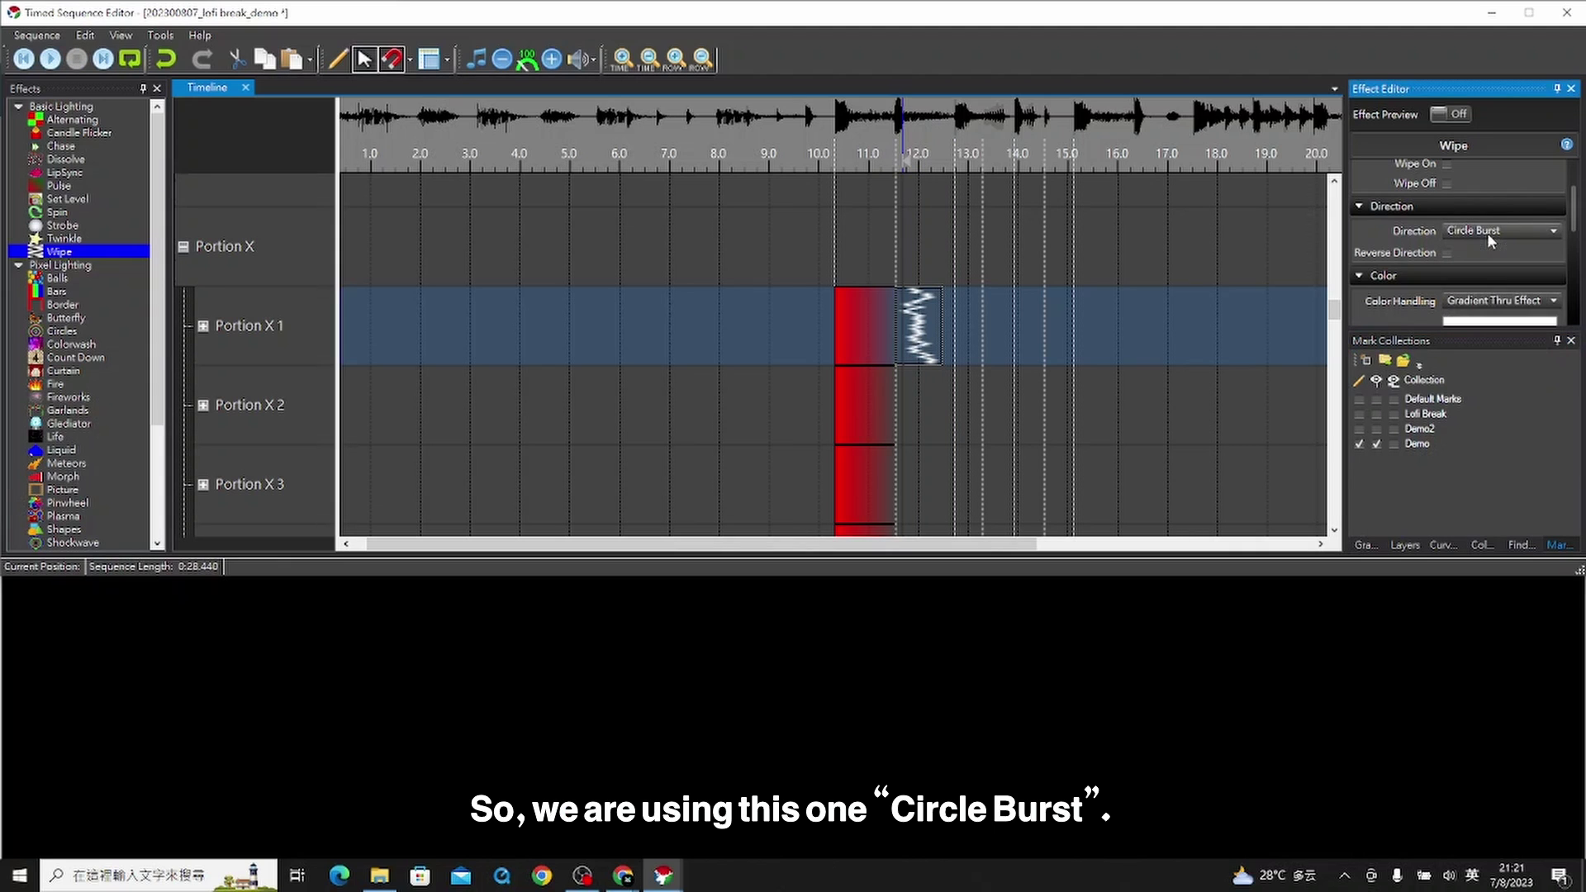
scroll(909, 265, "down", 1)
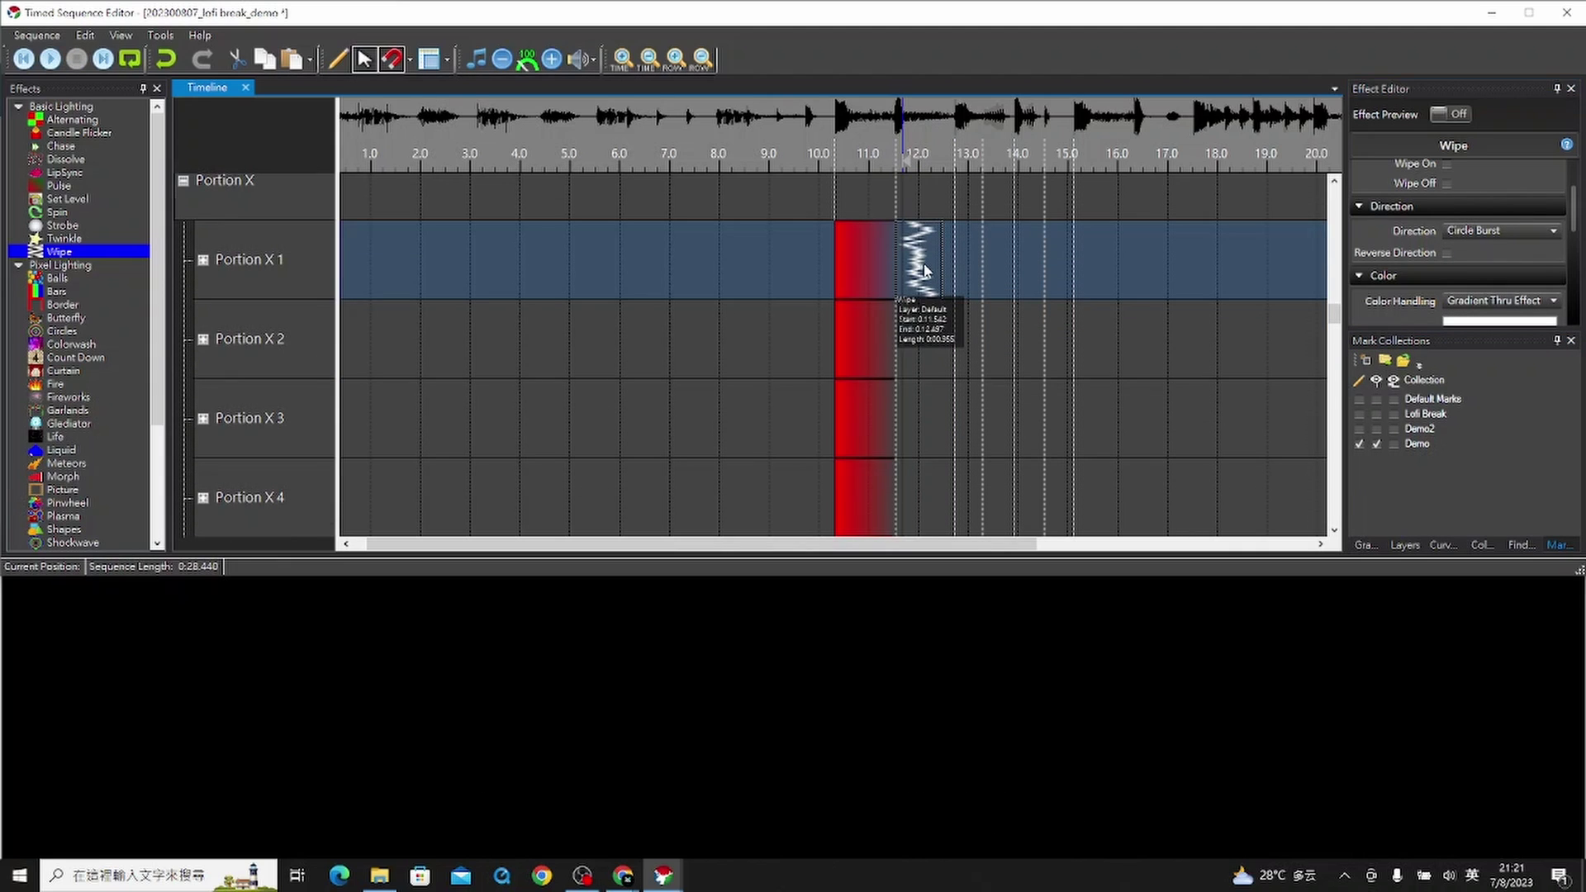
Step: Paste the Circle Burst Wipe into Portion X 2, X 3 and X 4
left_click(244, 349)
key("ctrl+v")
left_click(263, 413)
key("ctrl+v")
left_click(311, 467)
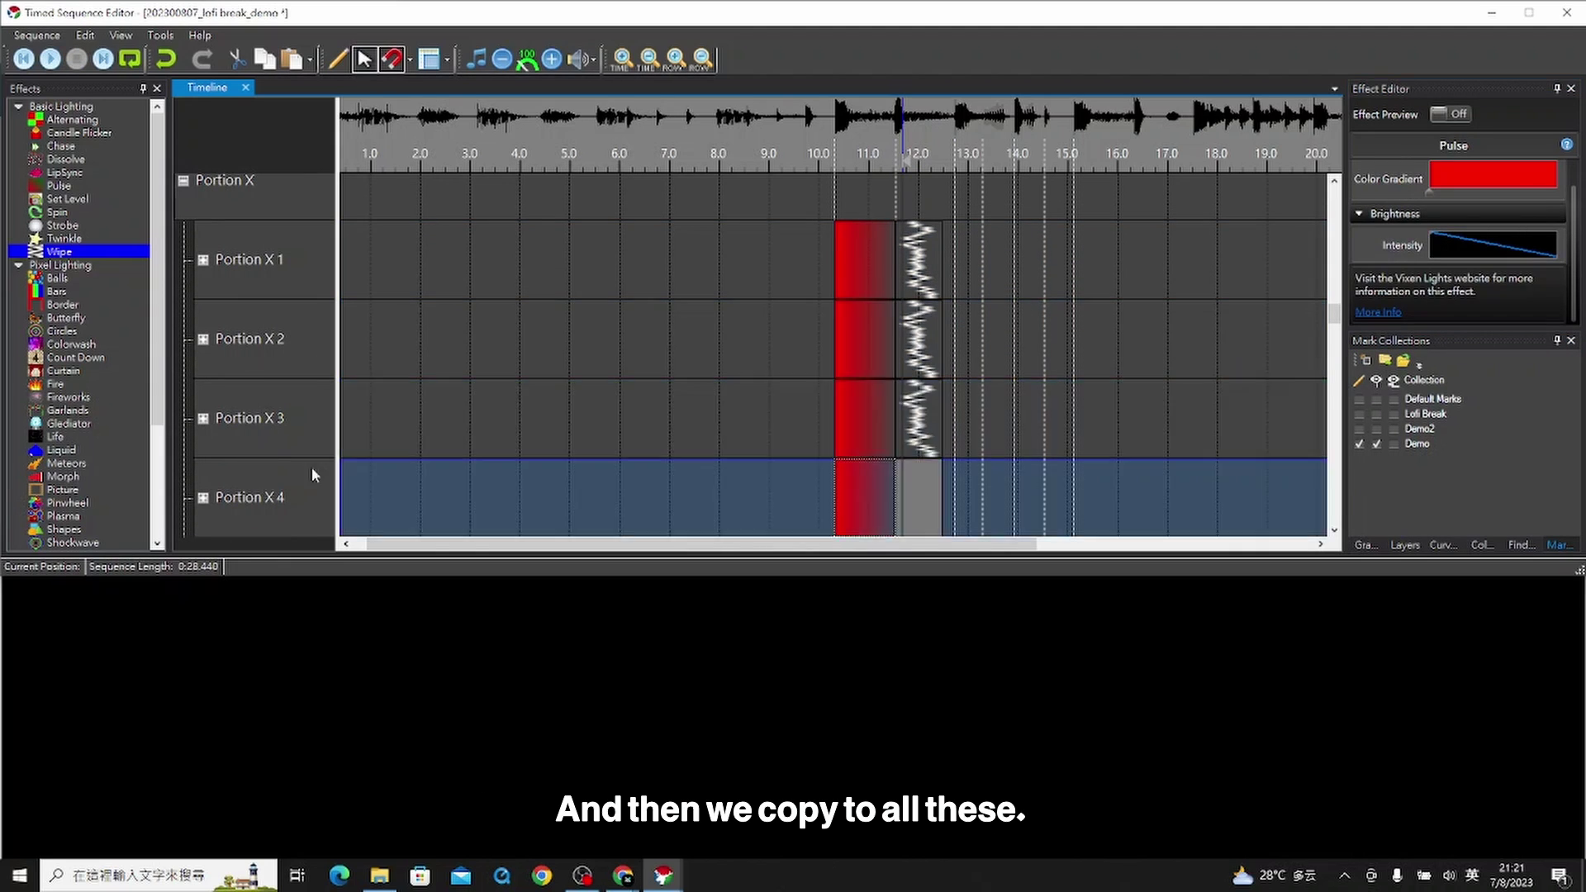
key("ctrl+v")
Step: Preview the sequence from about 10.9 seconds
left_click(864, 147)
scroll(932, 277, "up", 1)
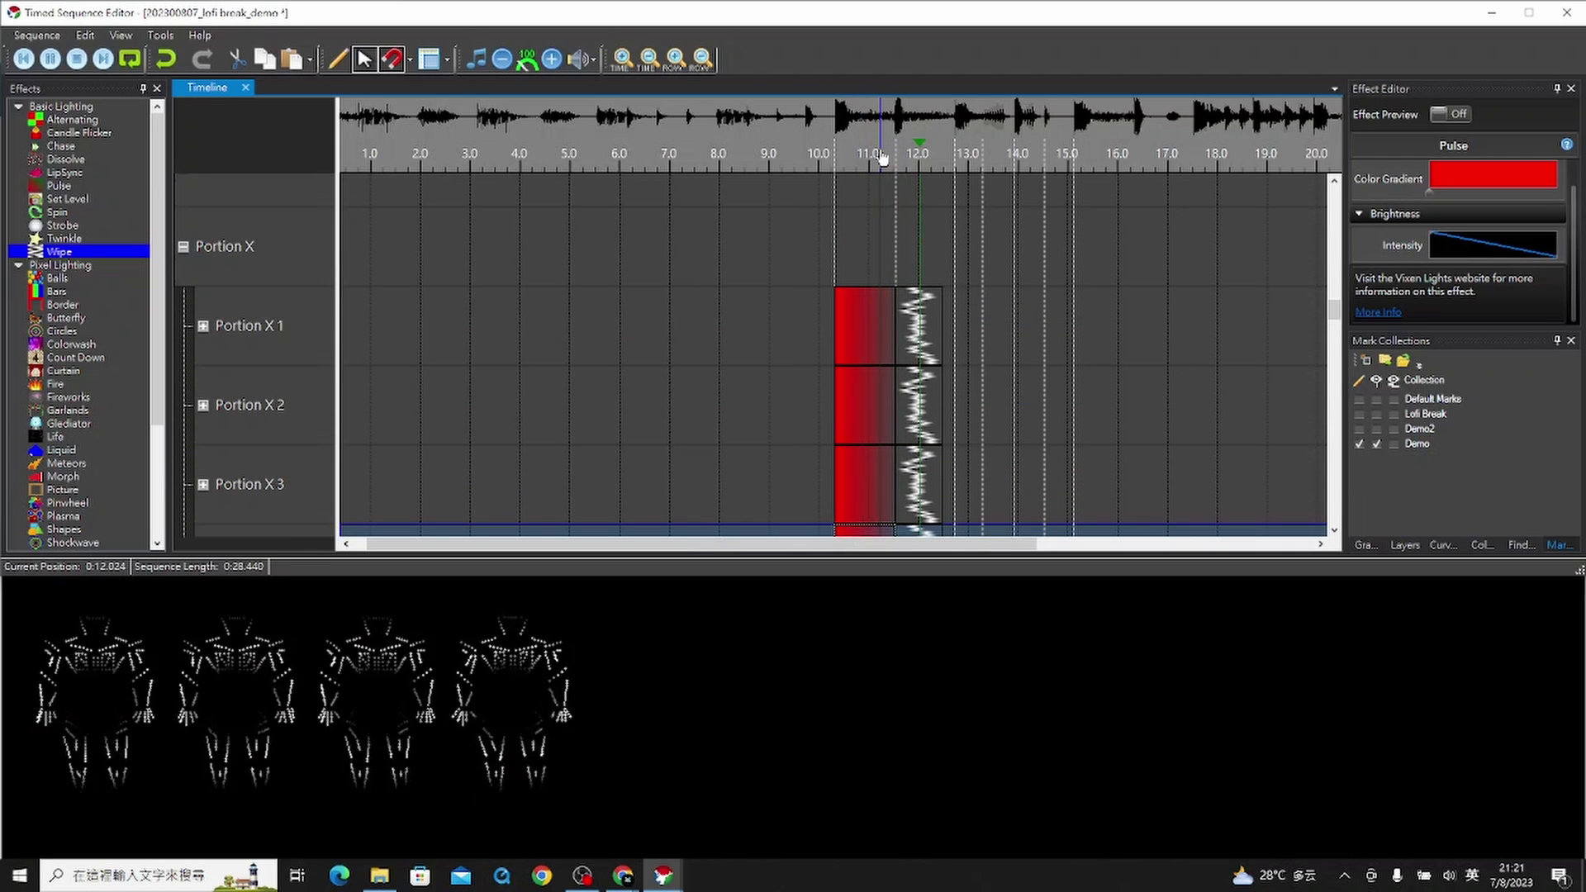
key("space")
scroll(938, 241, "down", 1)
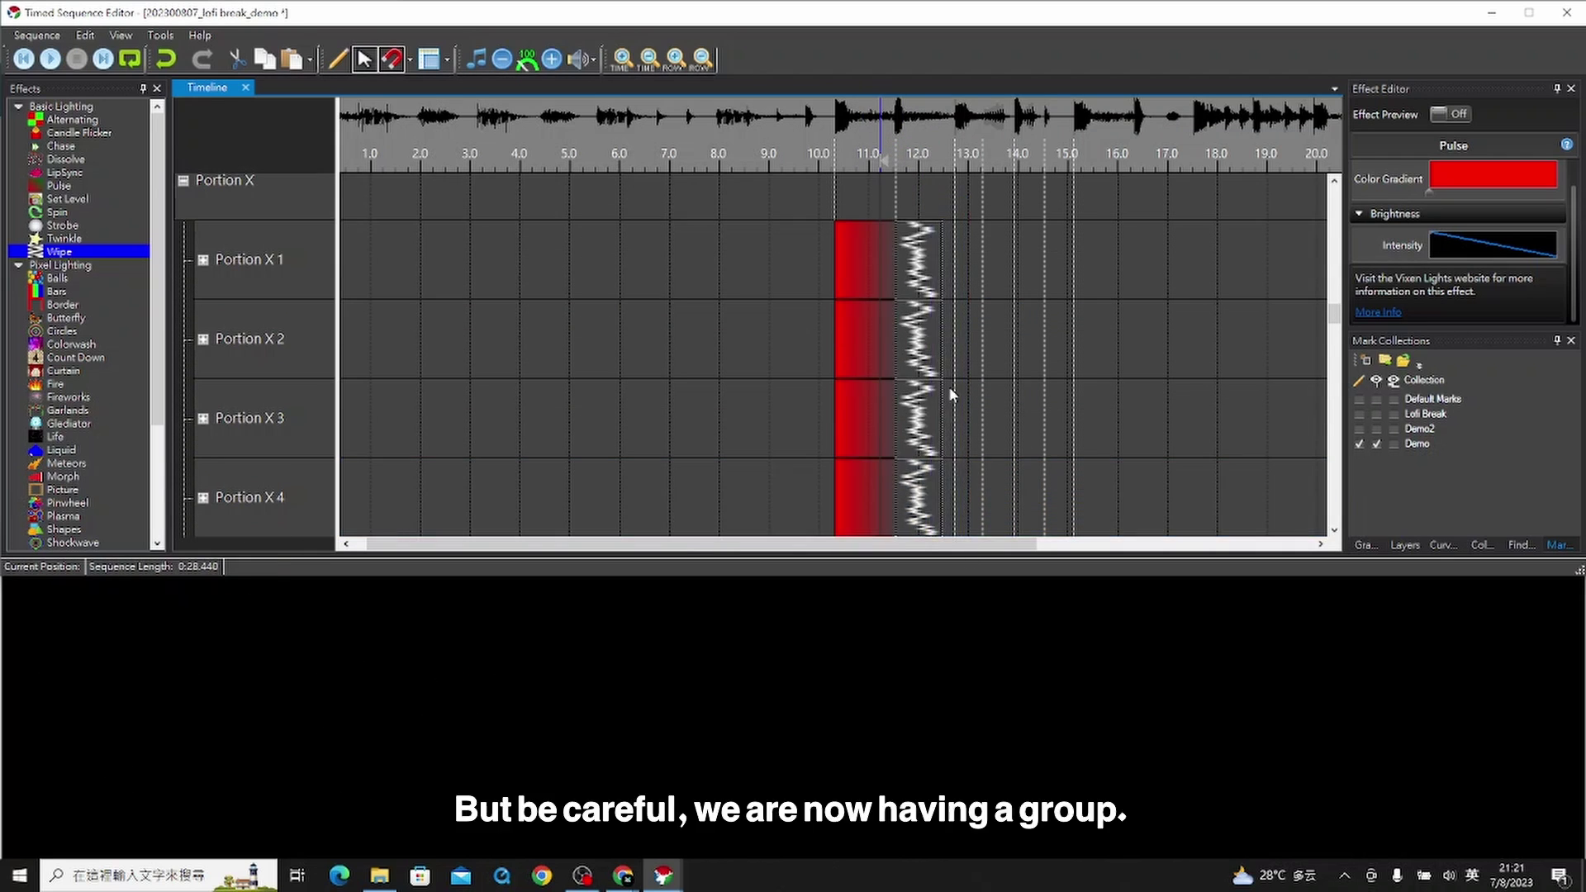
left_click_drag(927, 241, 993, 247)
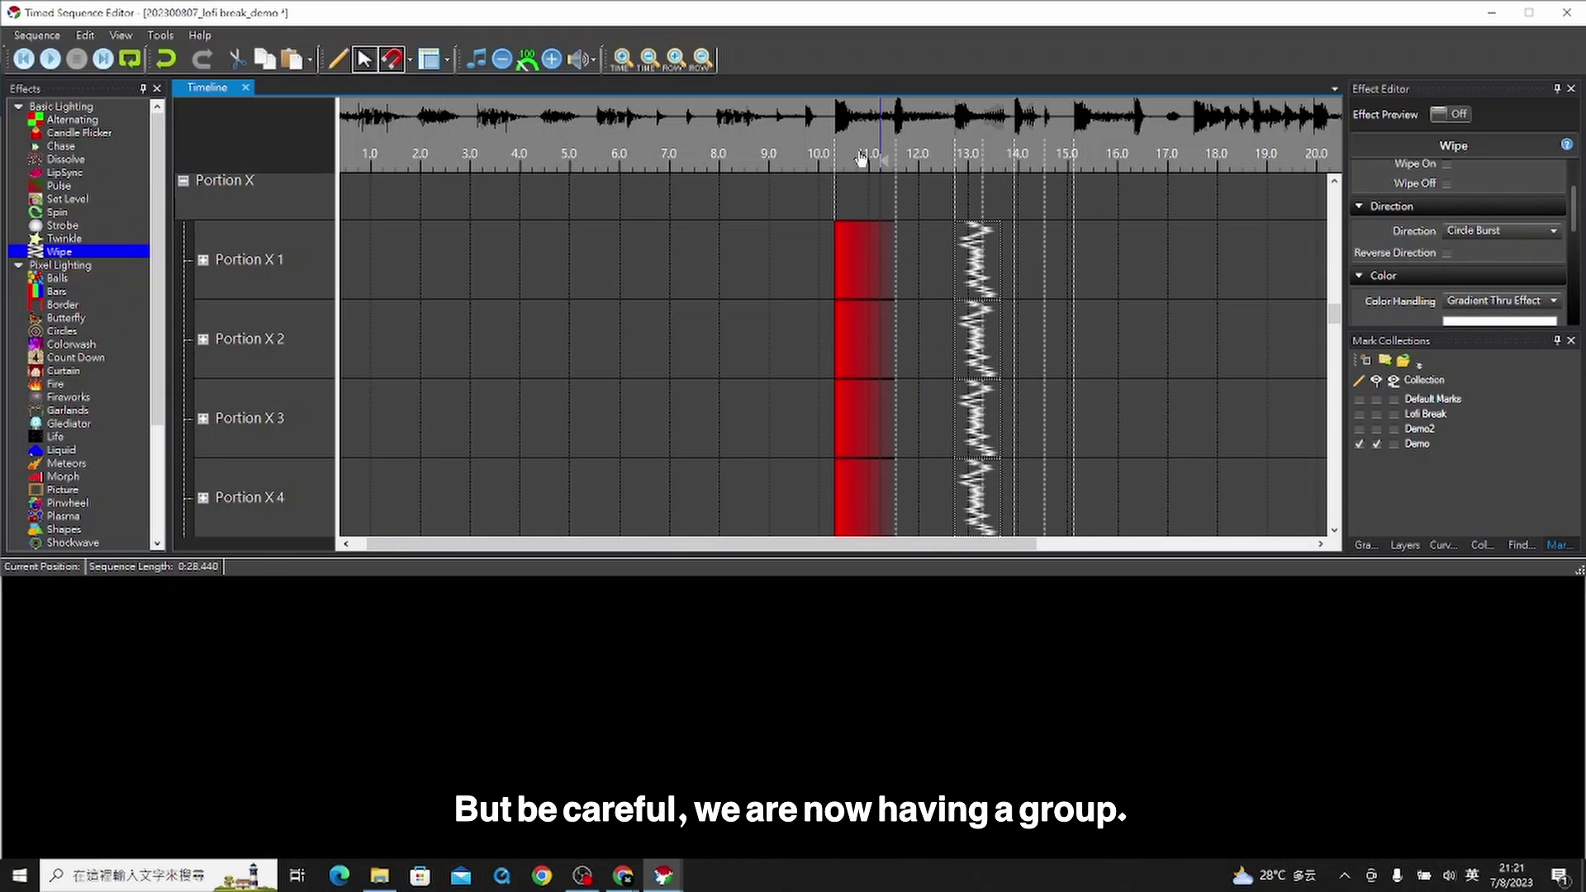
left_click(785, 182)
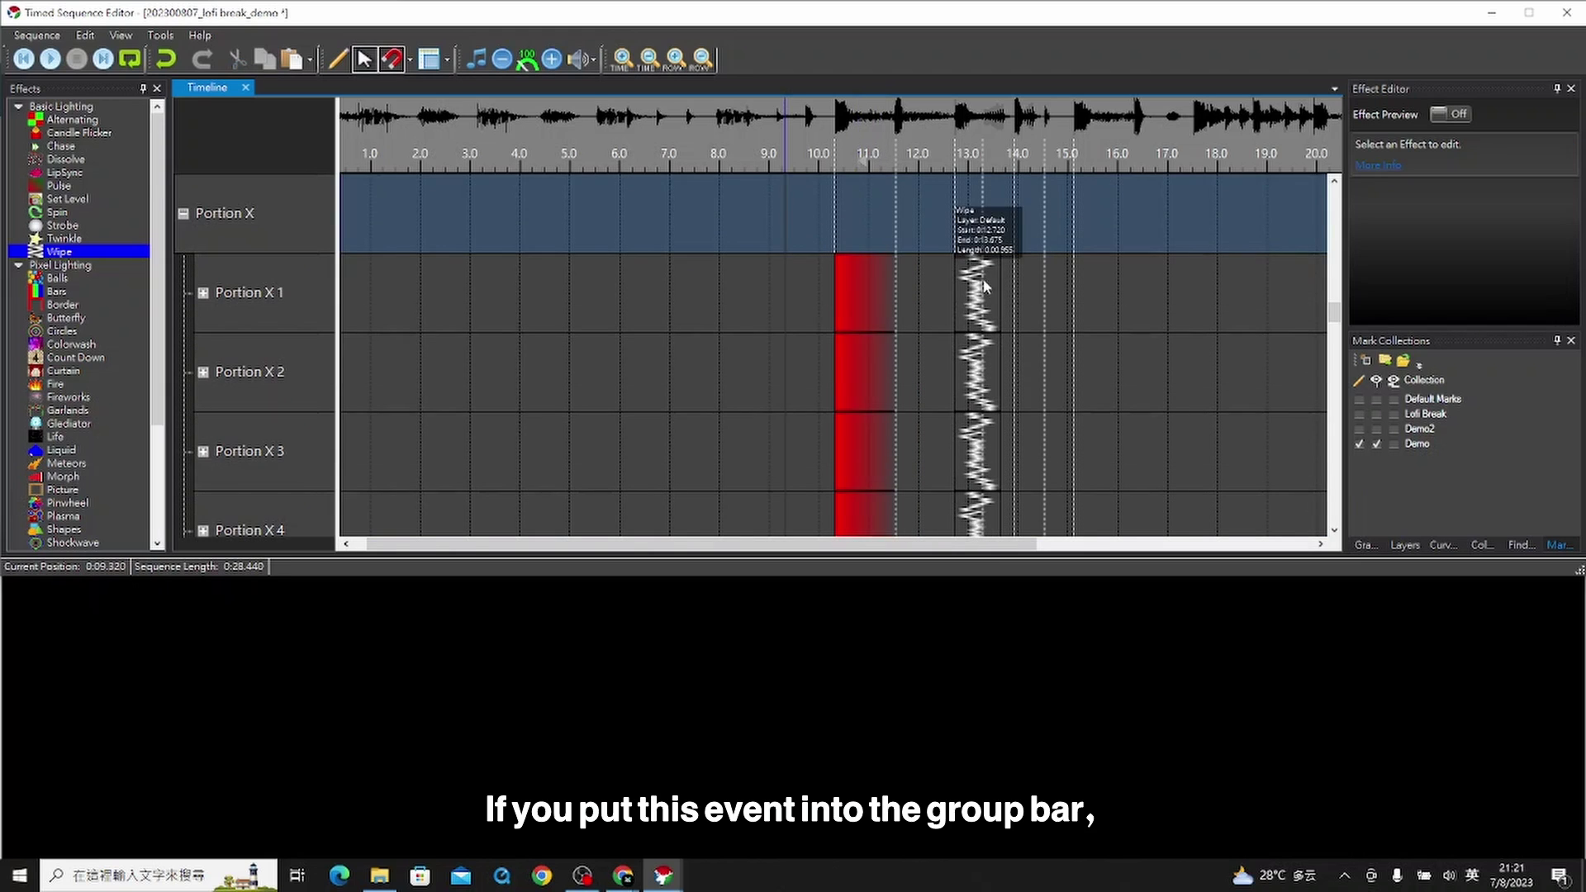
left_click_drag(985, 292, 906, 208)
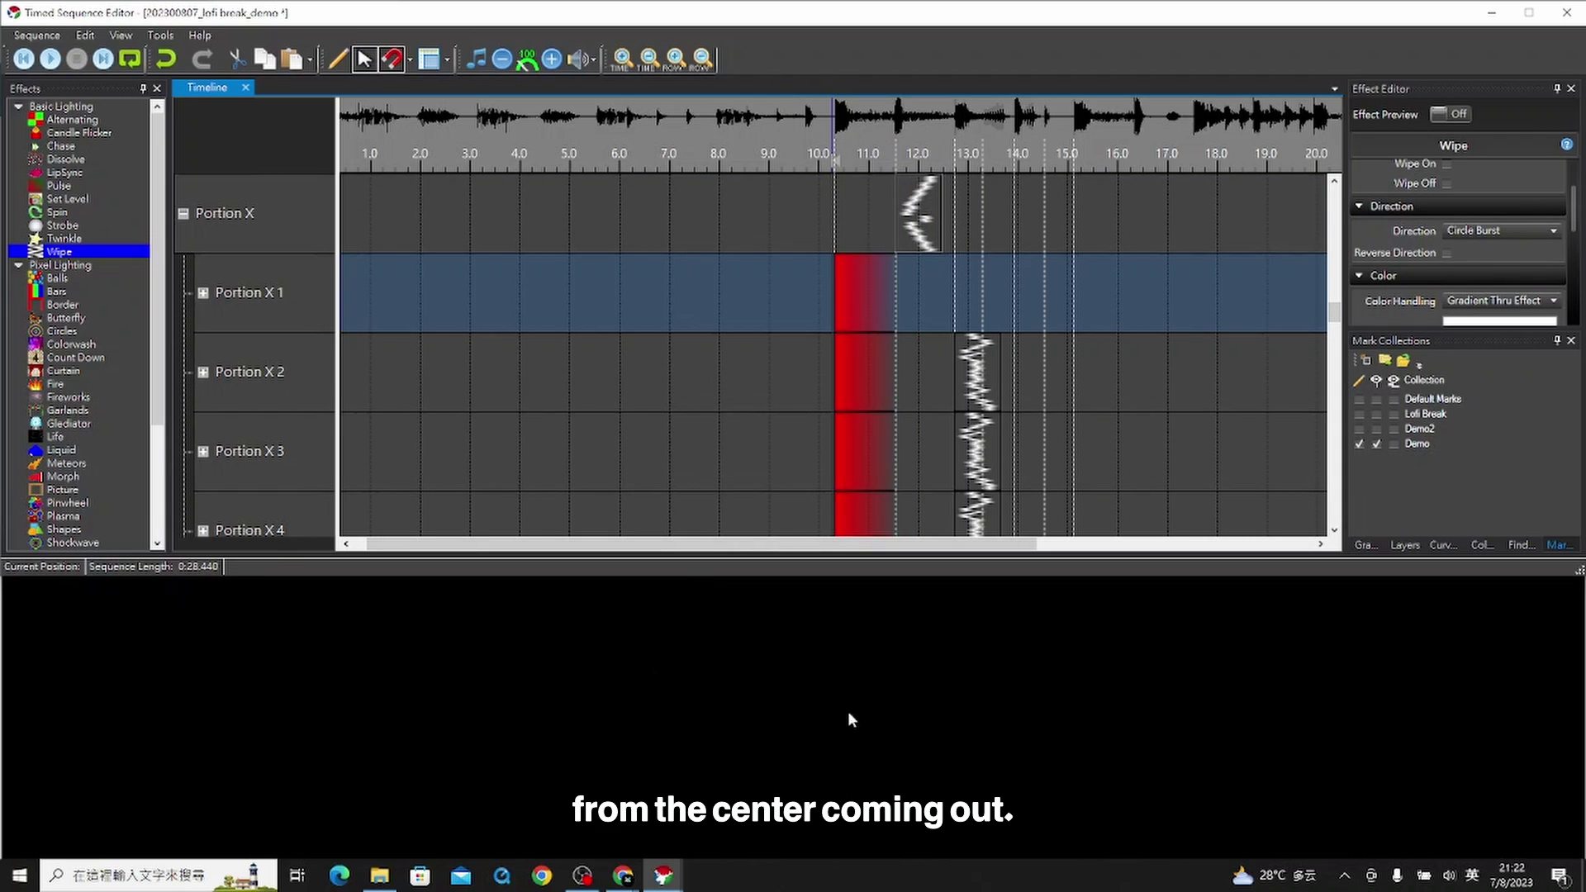
scroll(502, 423, "down", 1)
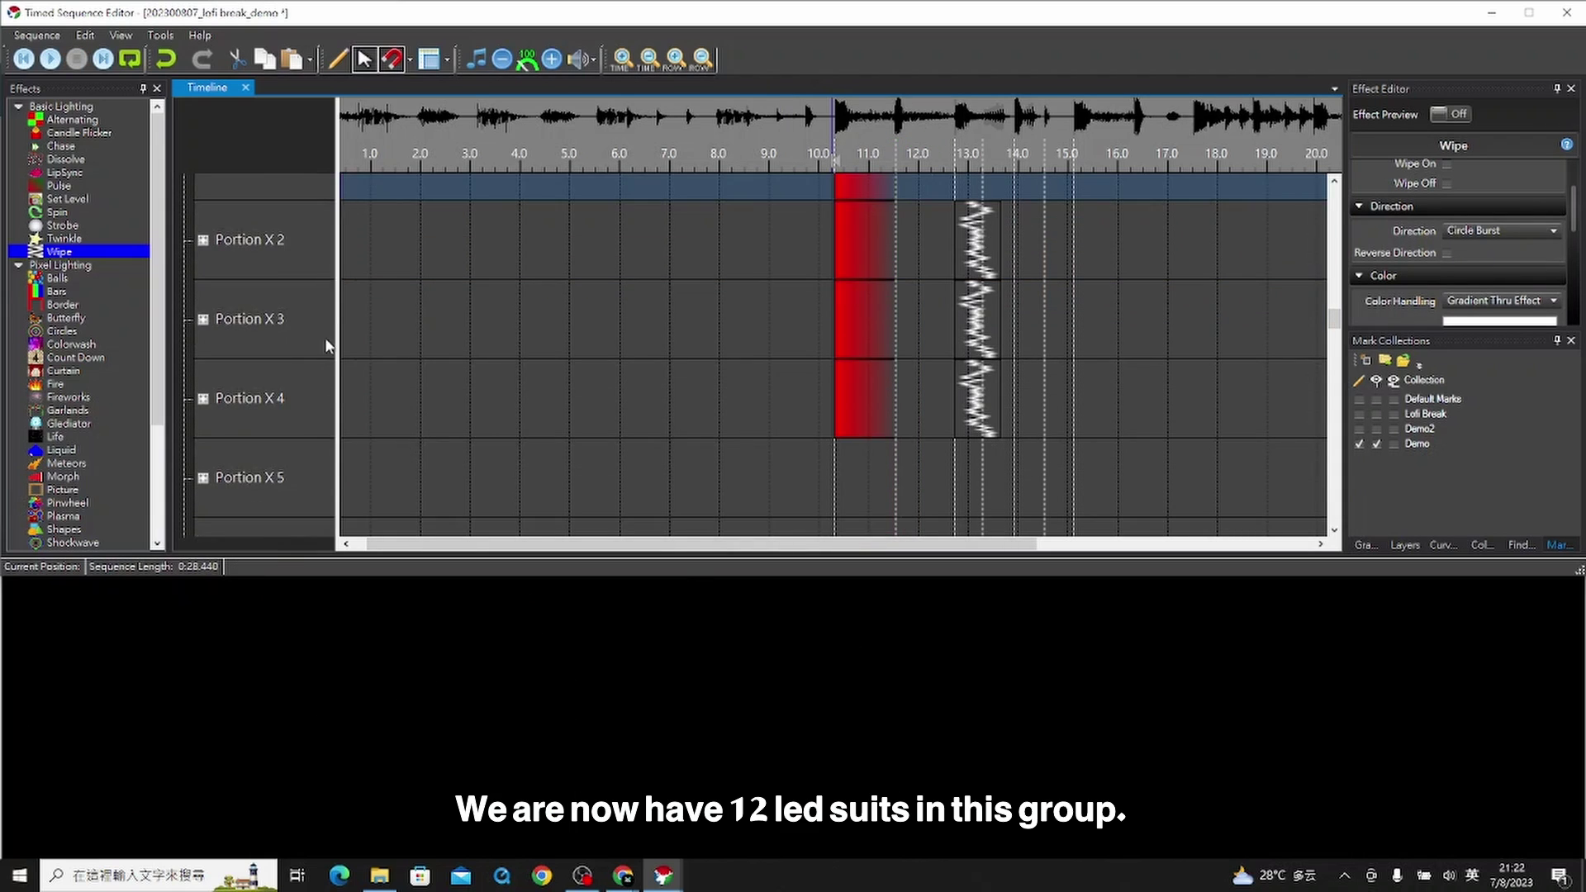
scroll(324, 337, "down", 2)
scroll(740, 457, "up", 2)
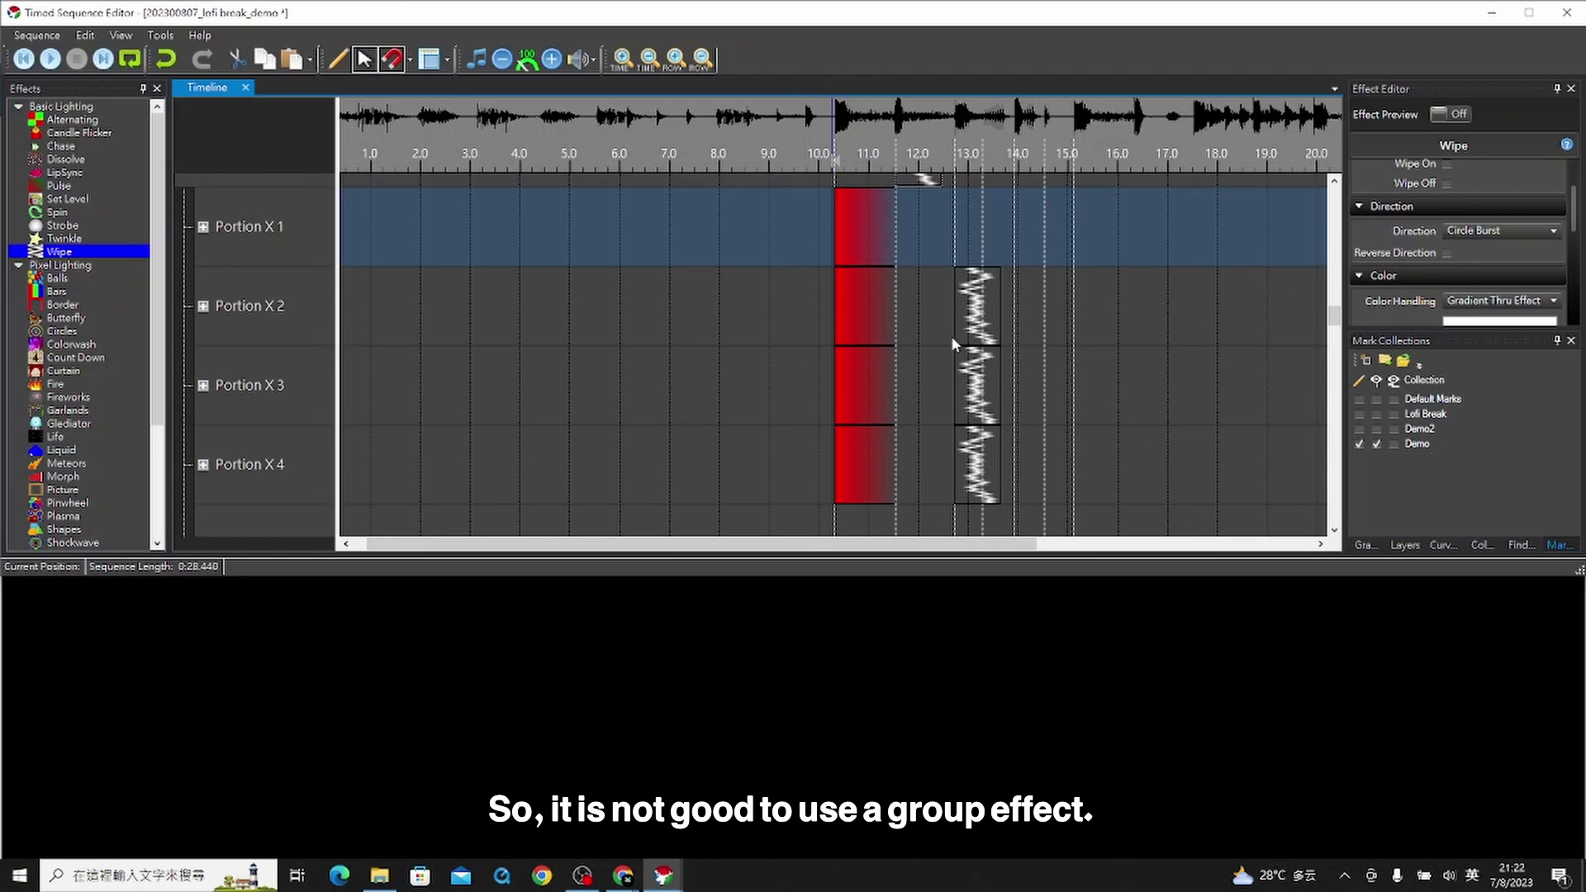
scroll(950, 335, "up", 1)
left_click_drag(915, 248, 916, 342)
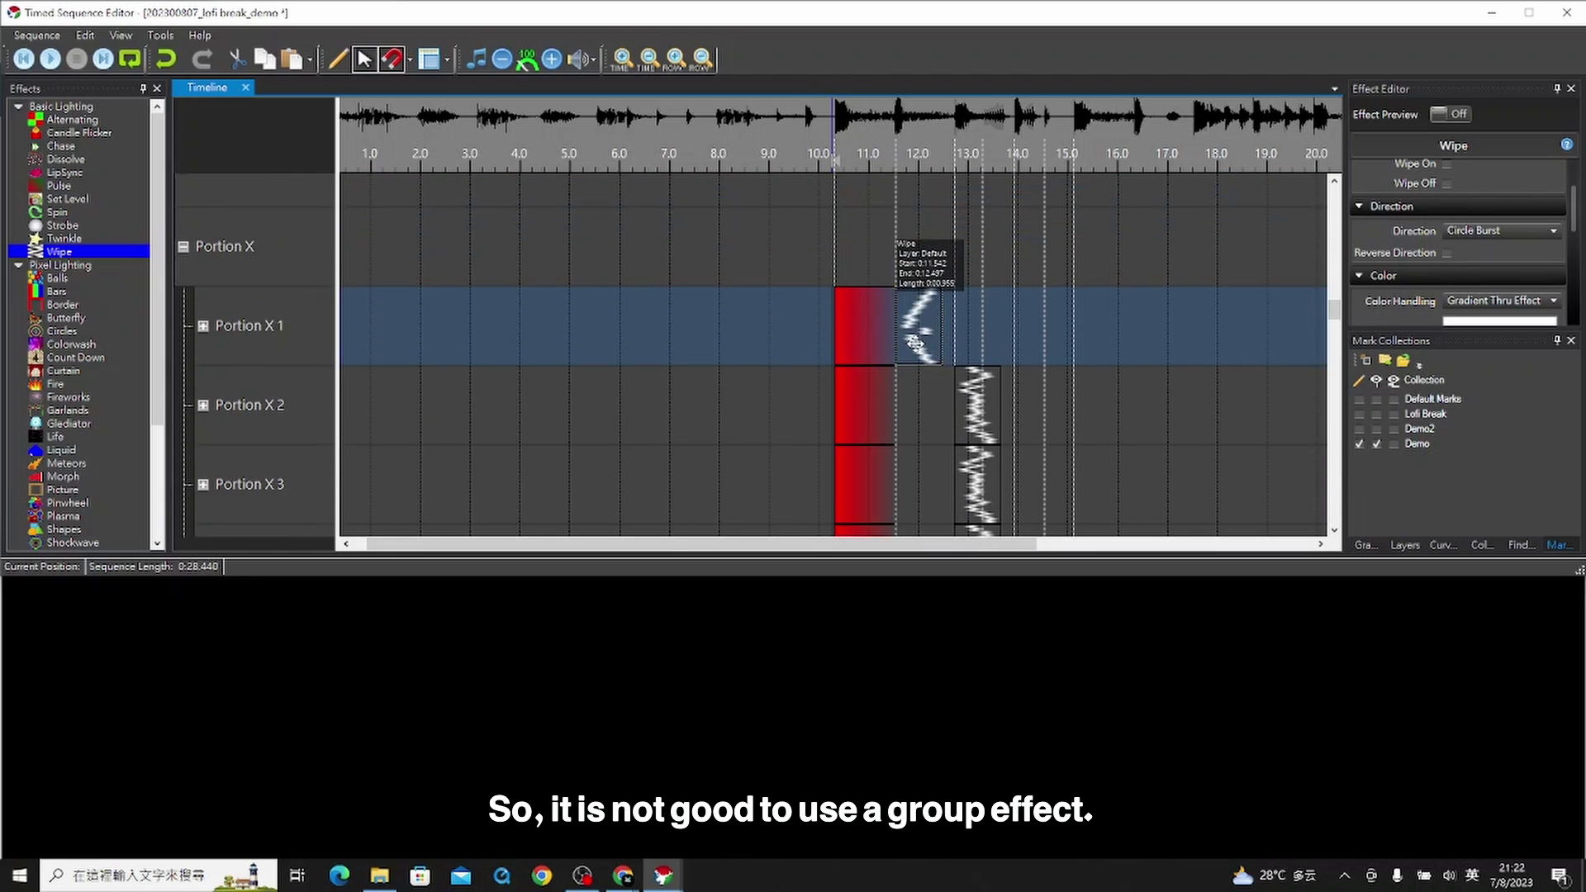
scroll(1003, 266, "down", 1)
left_click_drag(1001, 265, 1048, 527)
left_click_drag(979, 417, 915, 417)
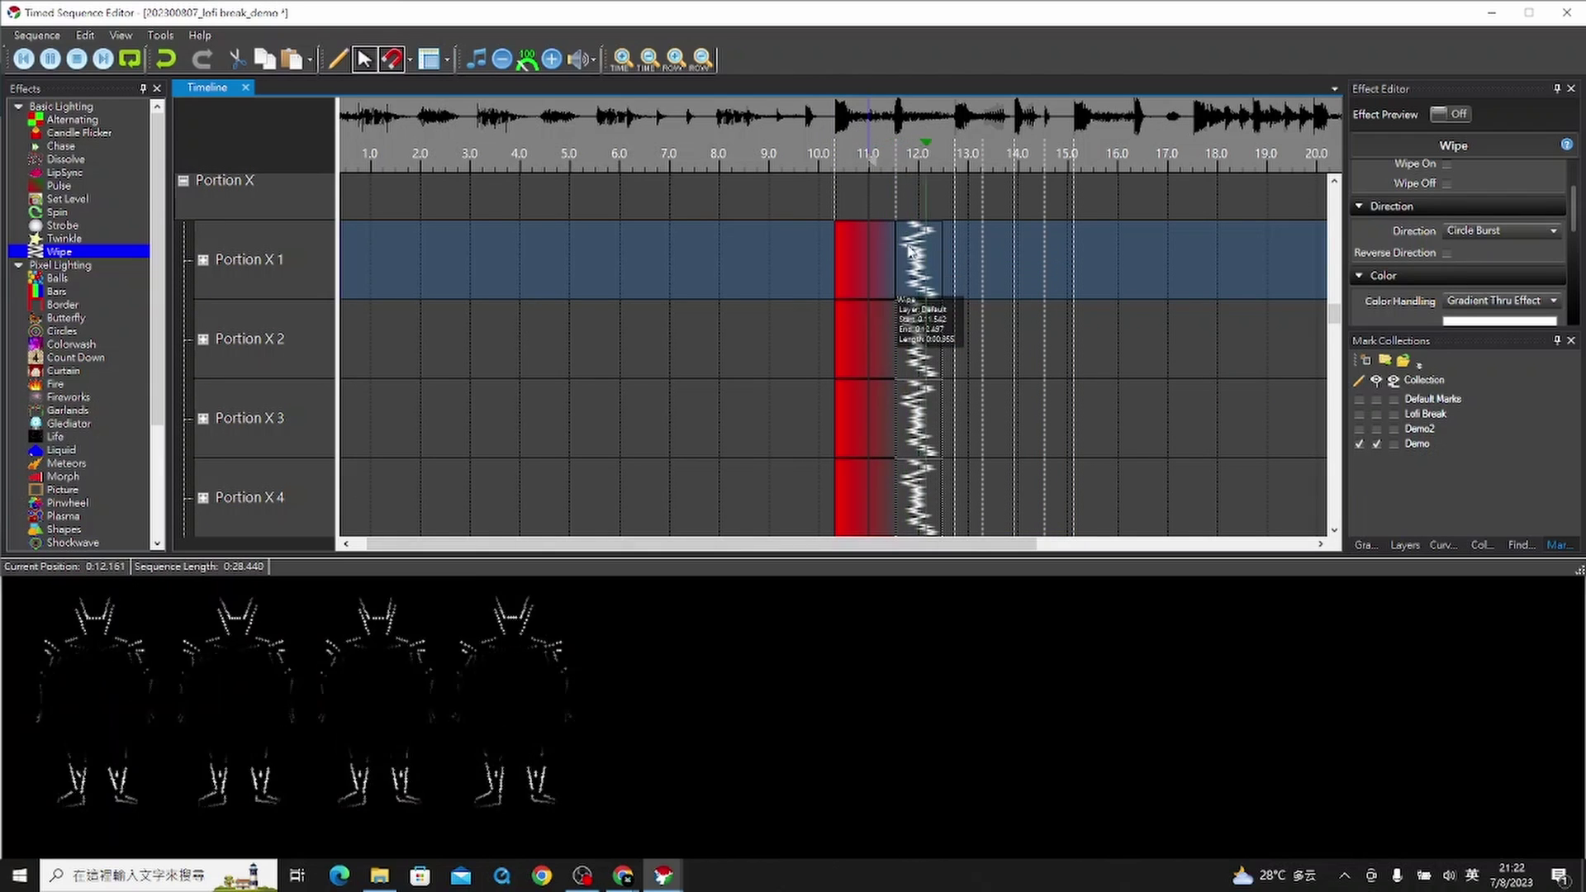
left_click(945, 150)
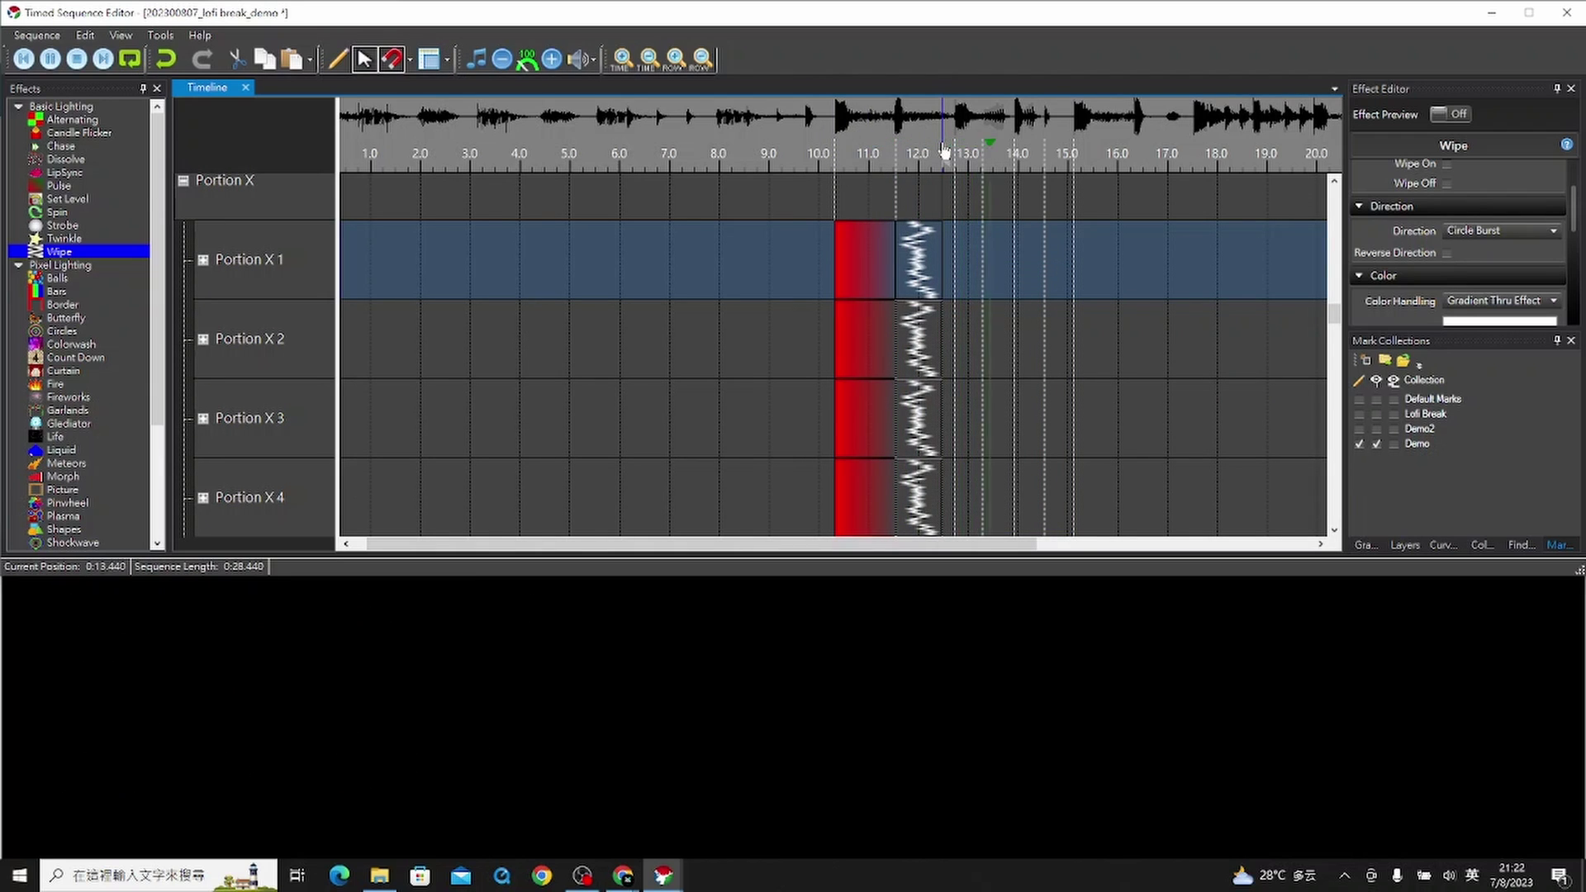
key("space")
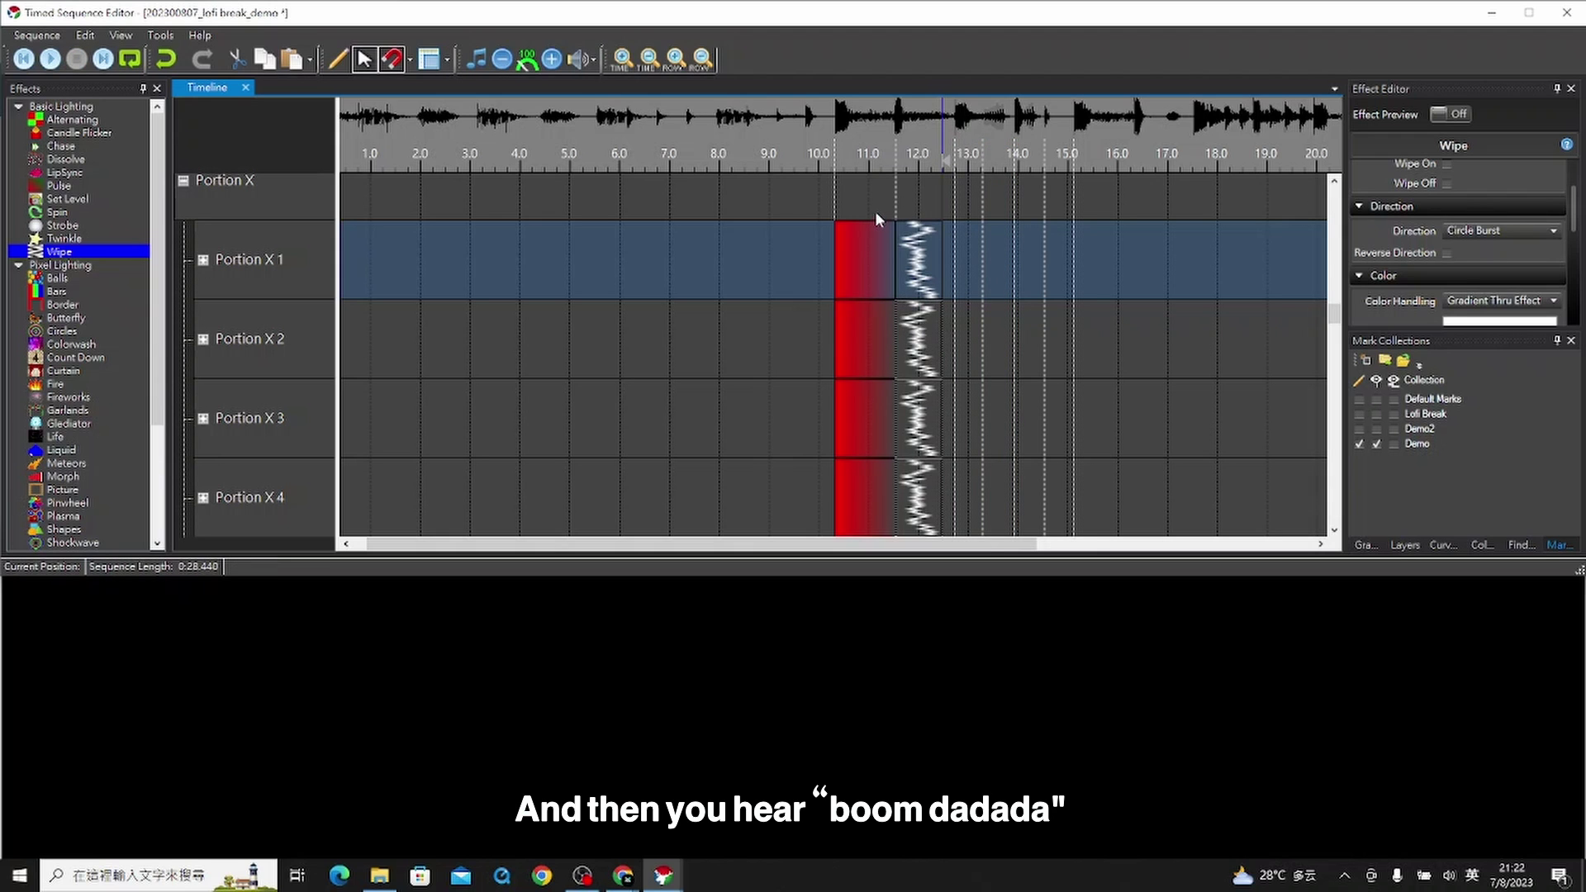
Step: Duplicate the four red Pulses on Portion X 1–4 and place the copies at about 13.0 s
scroll(876, 207, "down", 1)
scroll(859, 429, "up", 1)
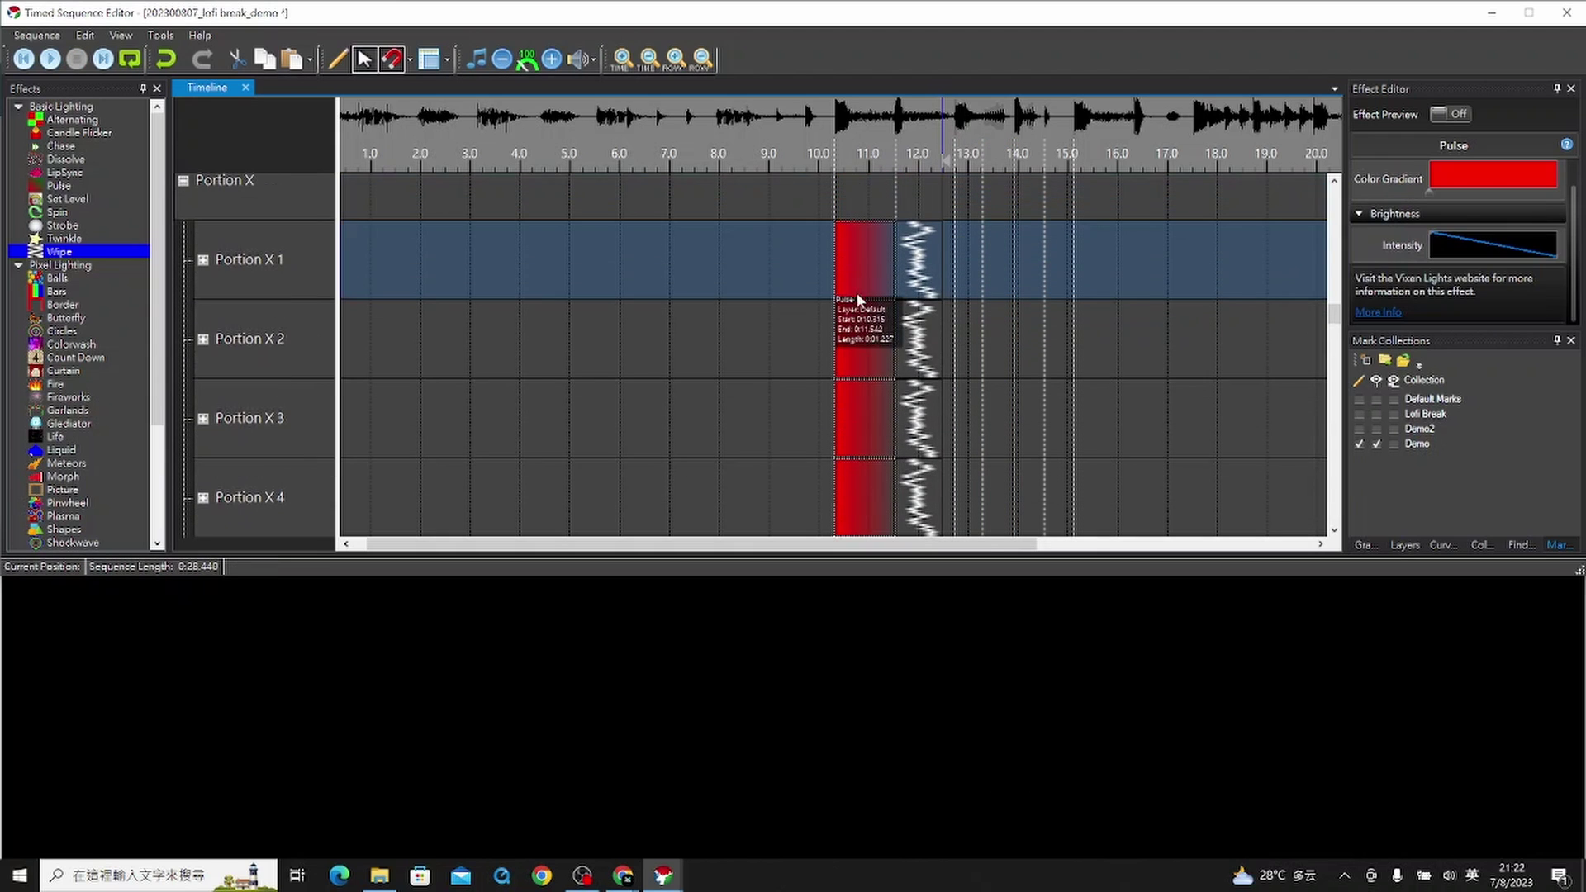
left_click_drag(858, 272, 1010, 265)
left_click_drag(1006, 215, 1024, 481)
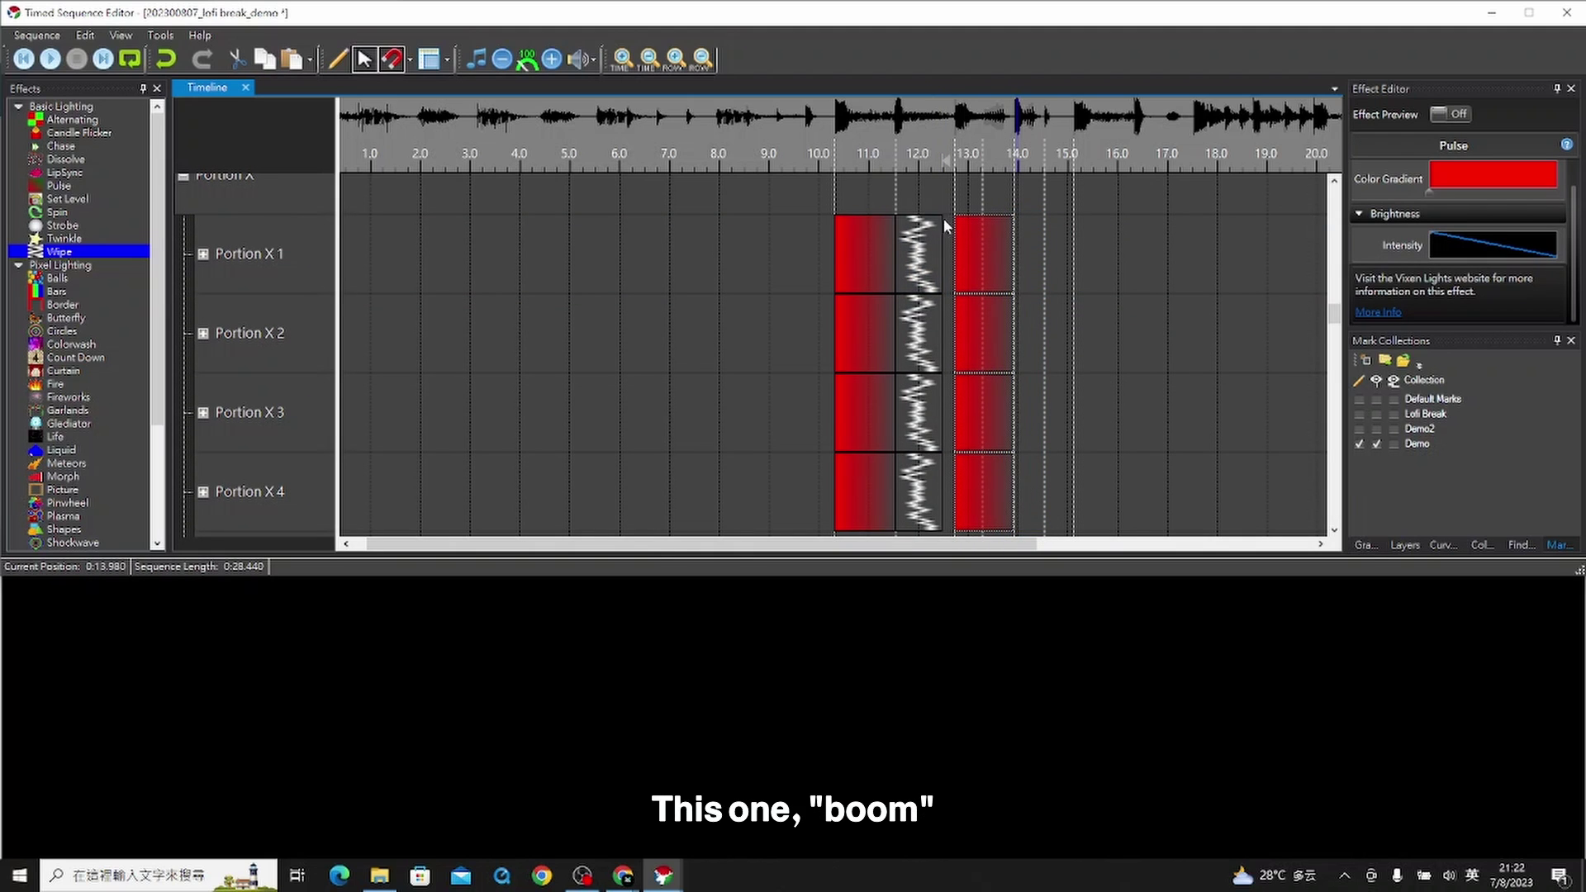
Step: Copy the four Circle Burst Wipes and paste them under the new pulses from about 13.3 s
left_click(933, 507)
key("ctrl+c")
key("ctrl+v")
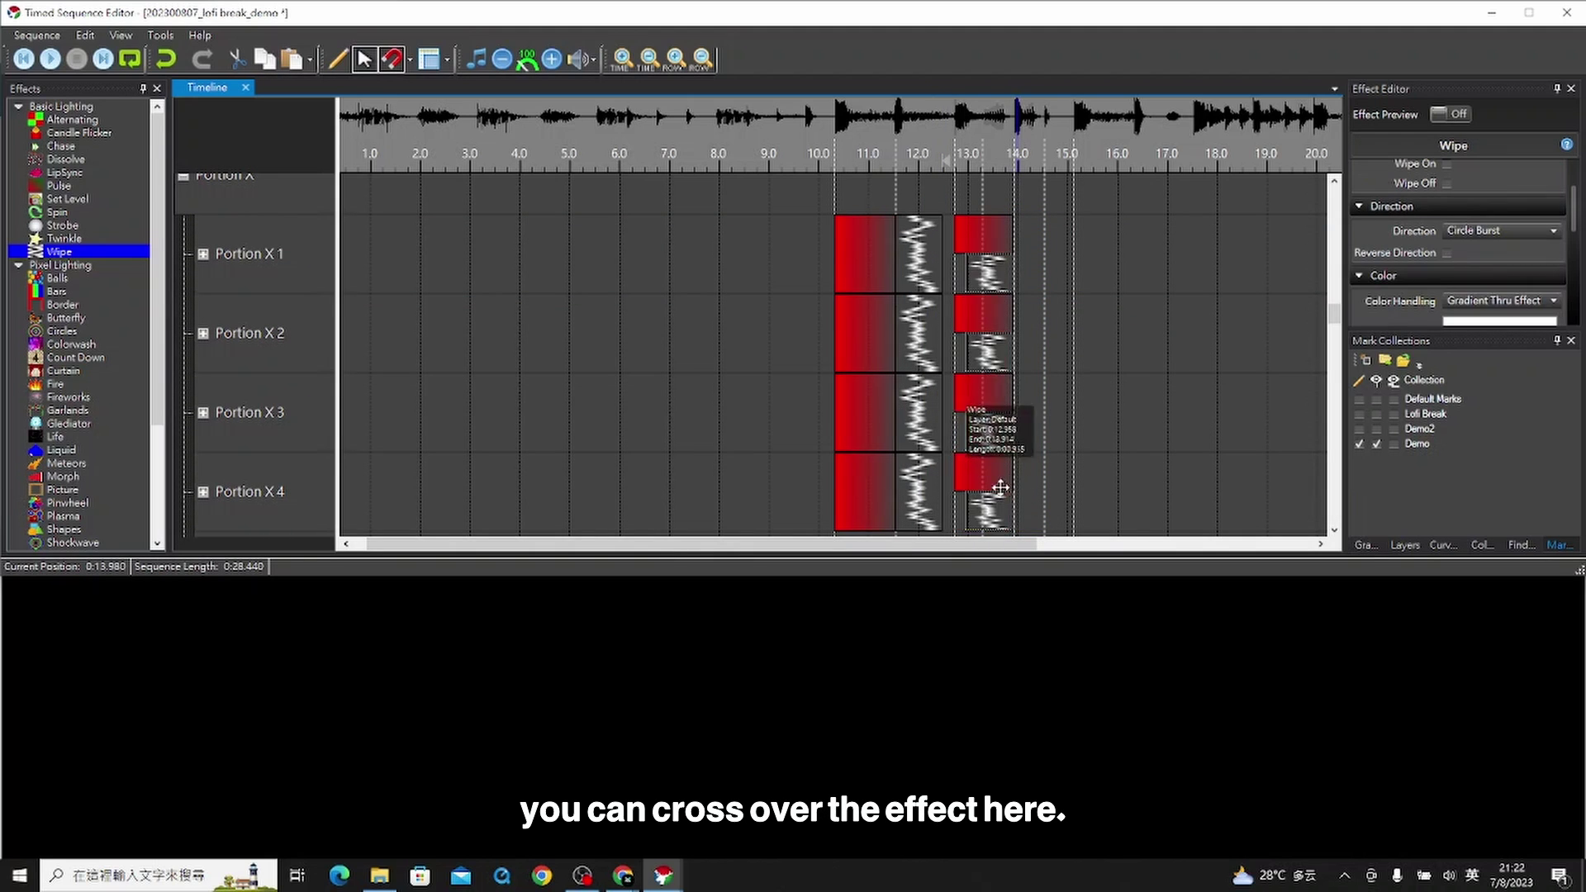
left_click_drag(1013, 487, 1016, 487)
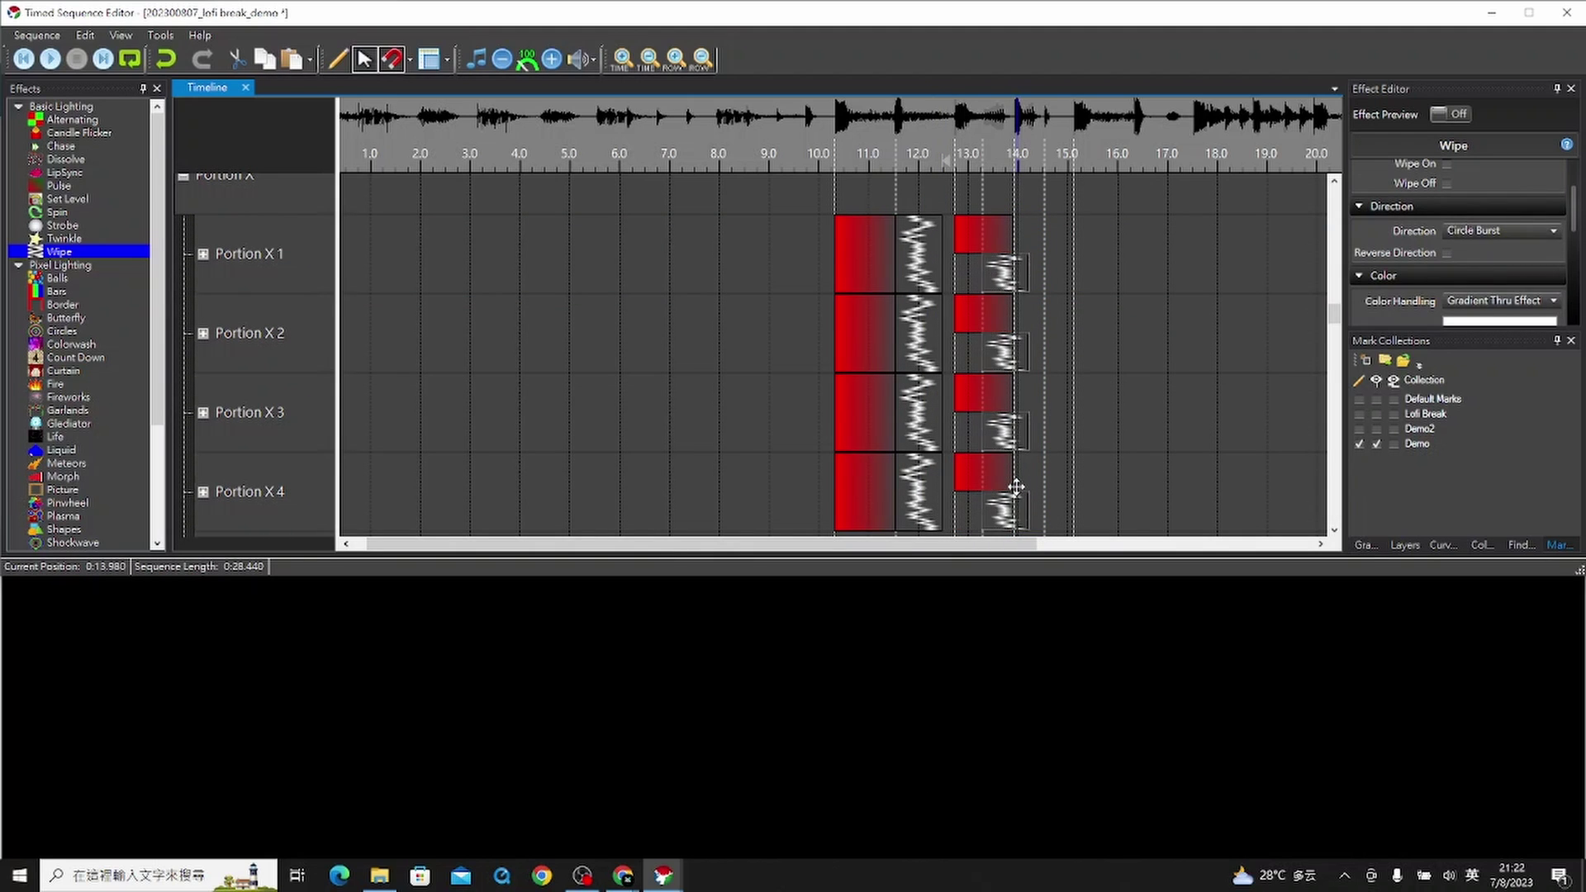
Step: Make the new wipes sweep vertically and end at 14.0 s
left_click(1016, 283)
left_click(1499, 230)
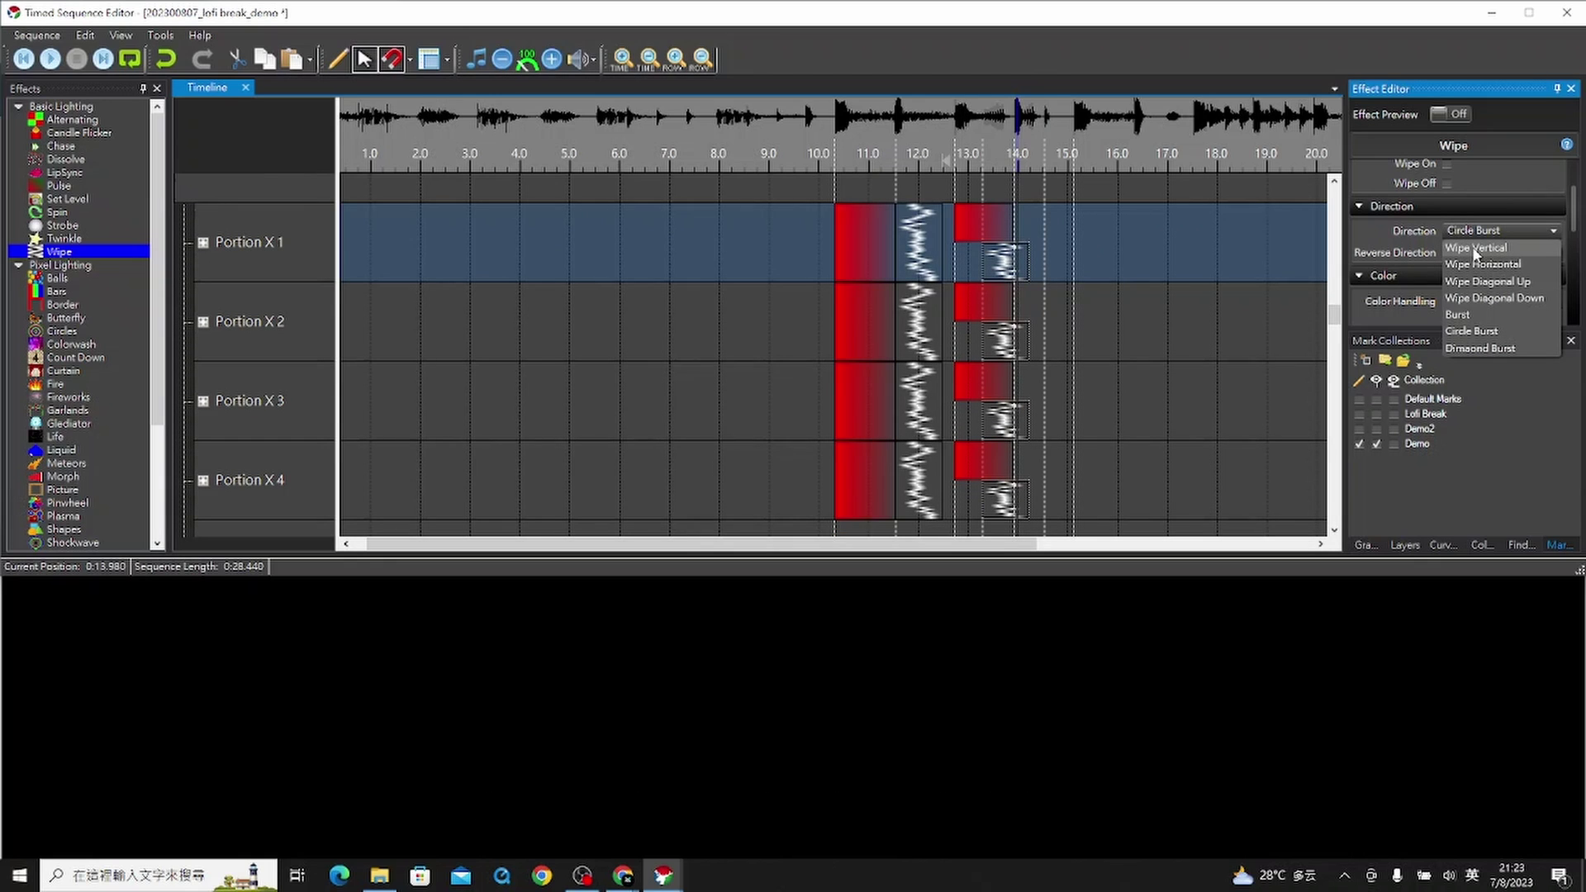
left_click(1475, 249)
left_click_drag(1028, 261, 1017, 261)
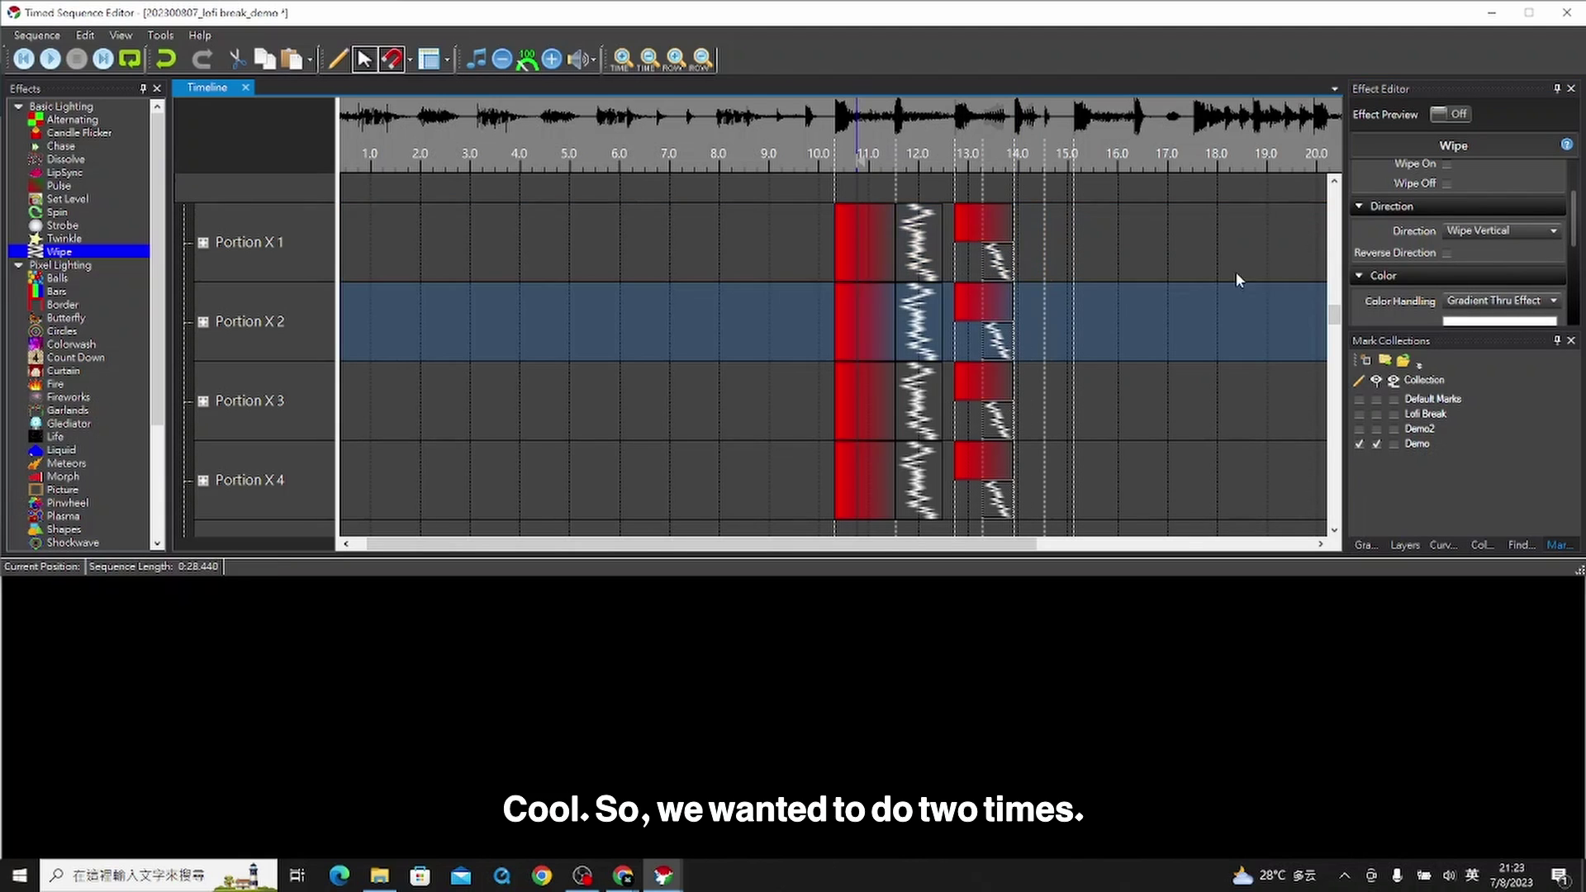
Step: Switch the wipe to repeat by count and shorten its pulse length
scroll(1466, 257, "up", 2)
left_click(1445, 220)
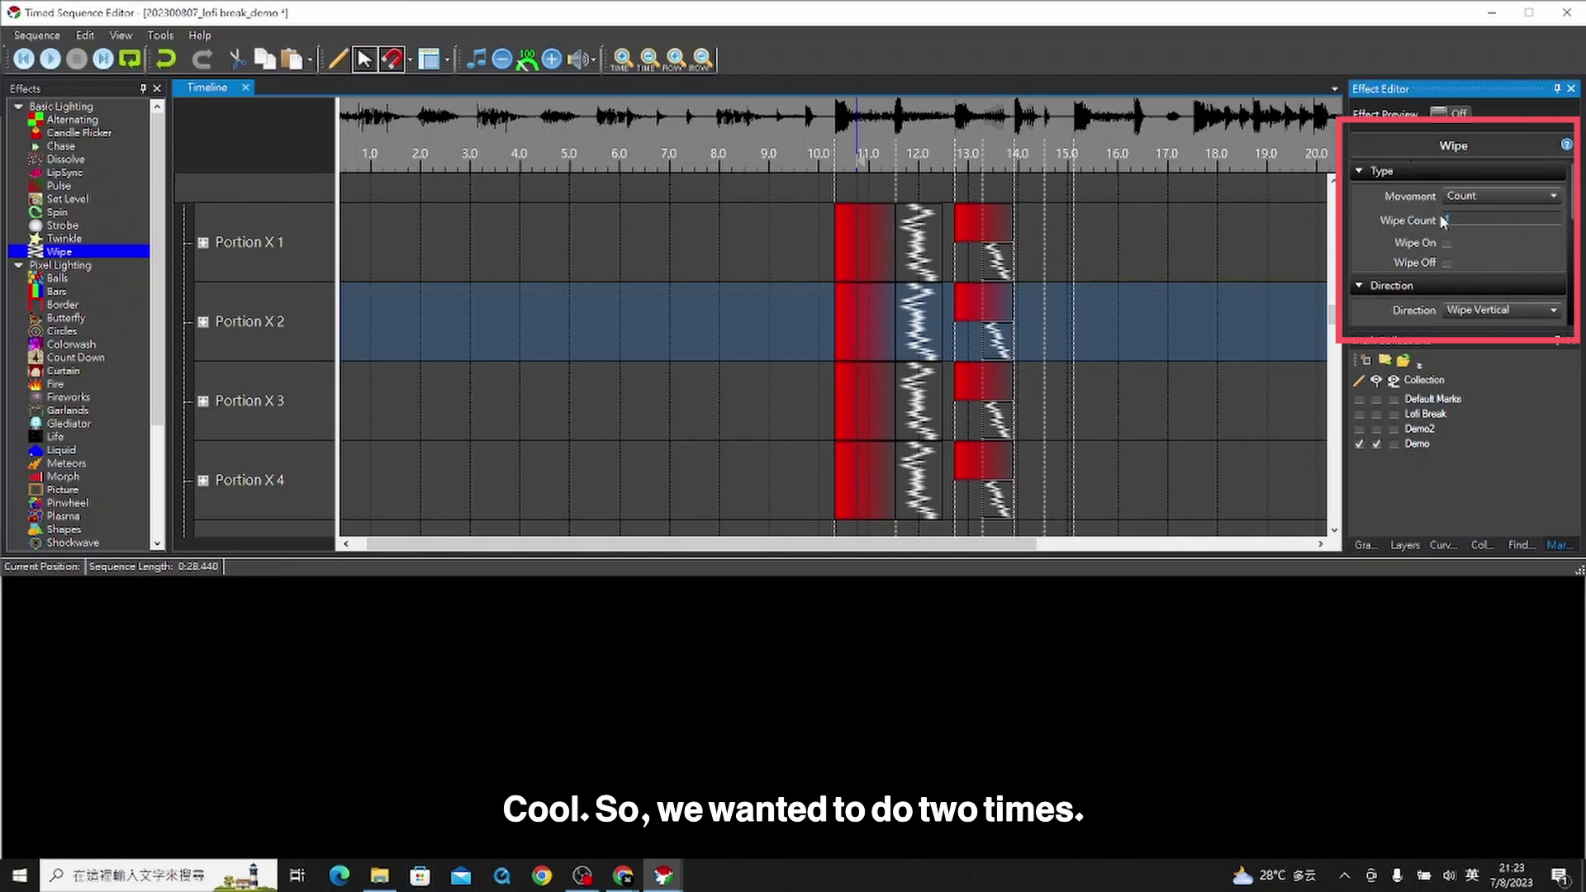
scroll(1518, 249, "down", 5)
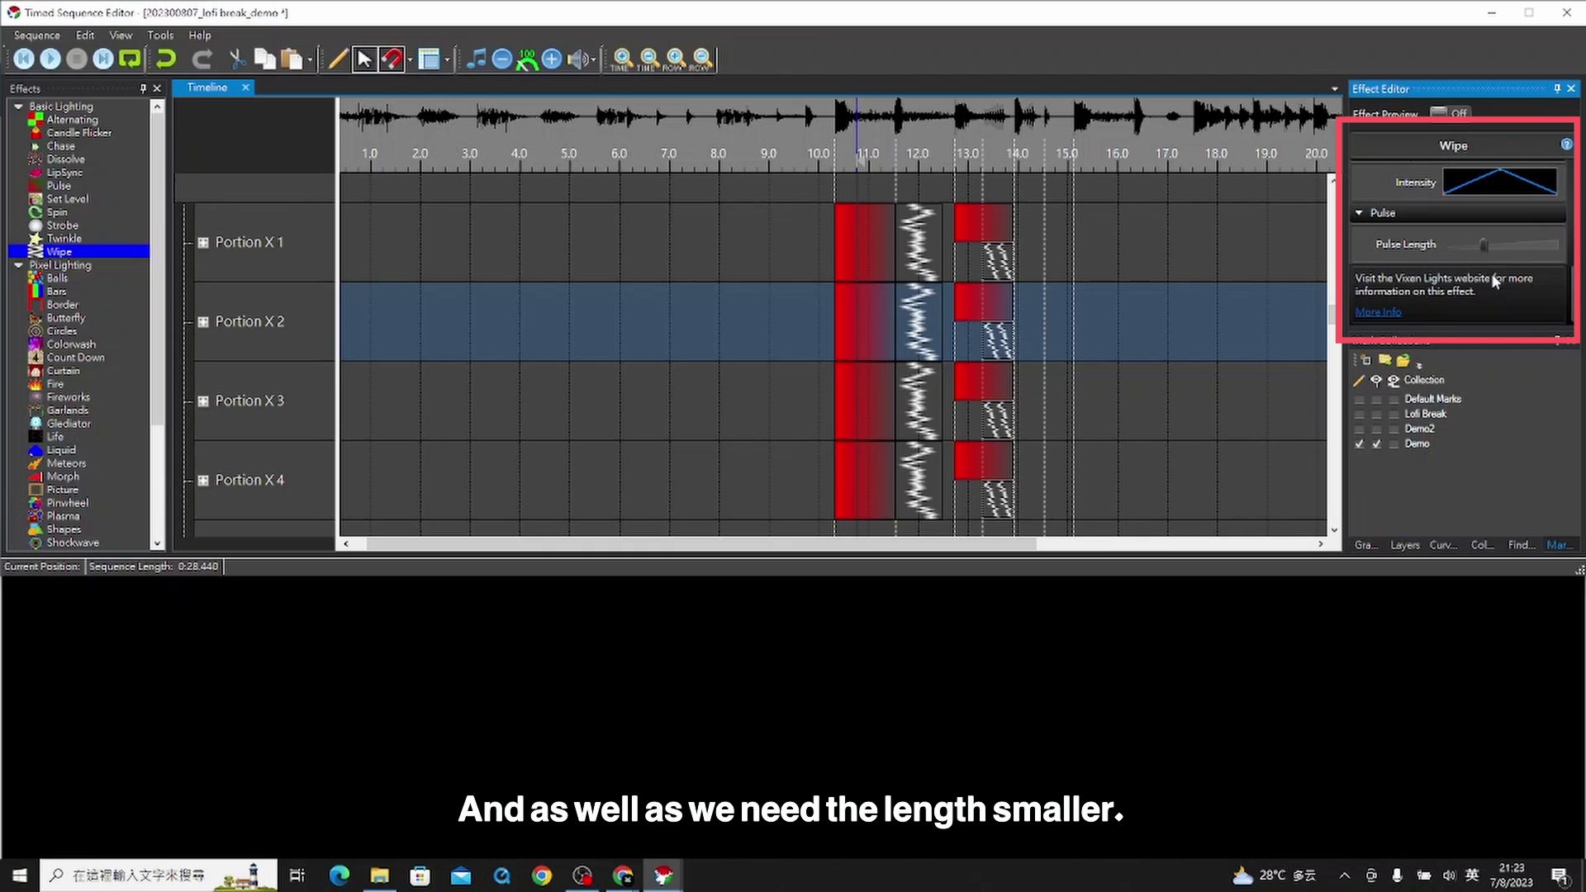
left_click_drag(1484, 243, 1460, 245)
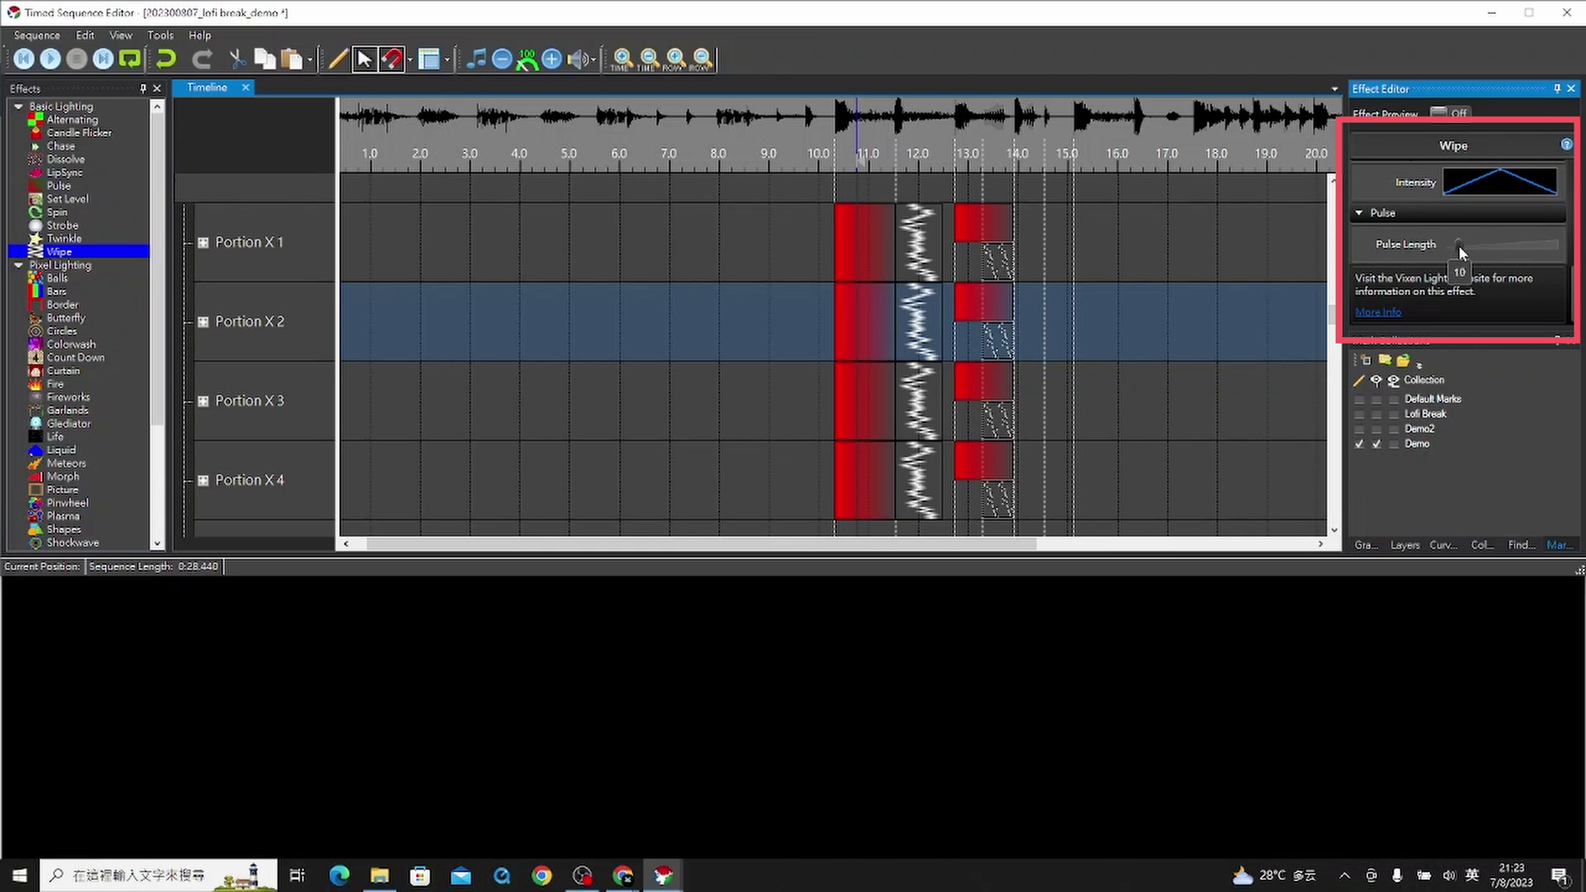
Step: Set the wipe count to 1 and preview the wipes from about 13 s
scroll(1459, 245, "up", 5)
double_click(1454, 211)
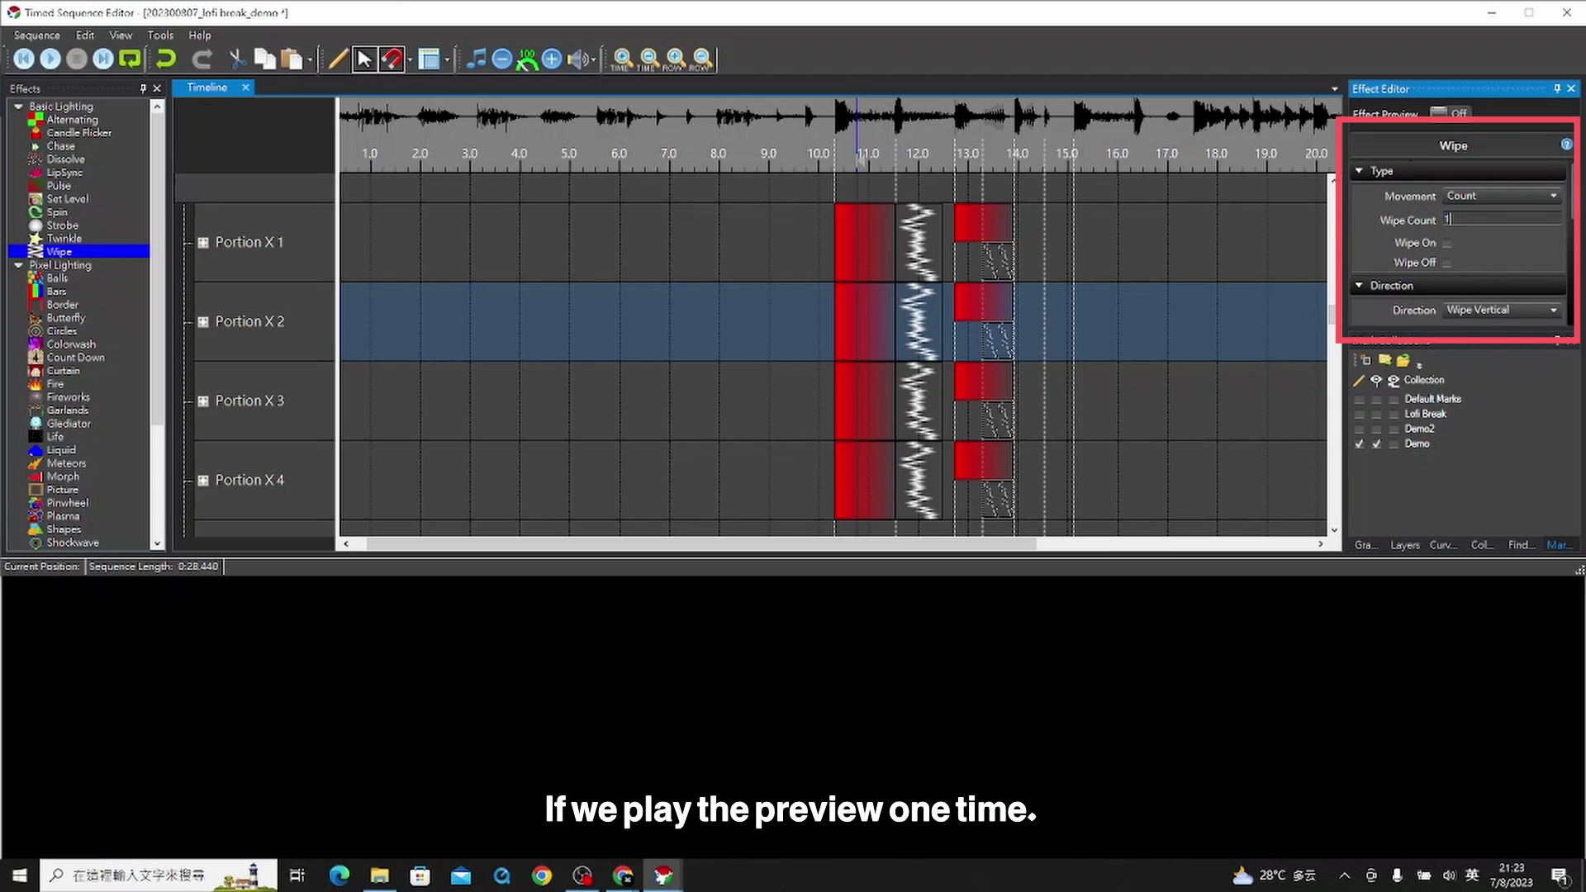
type("1")
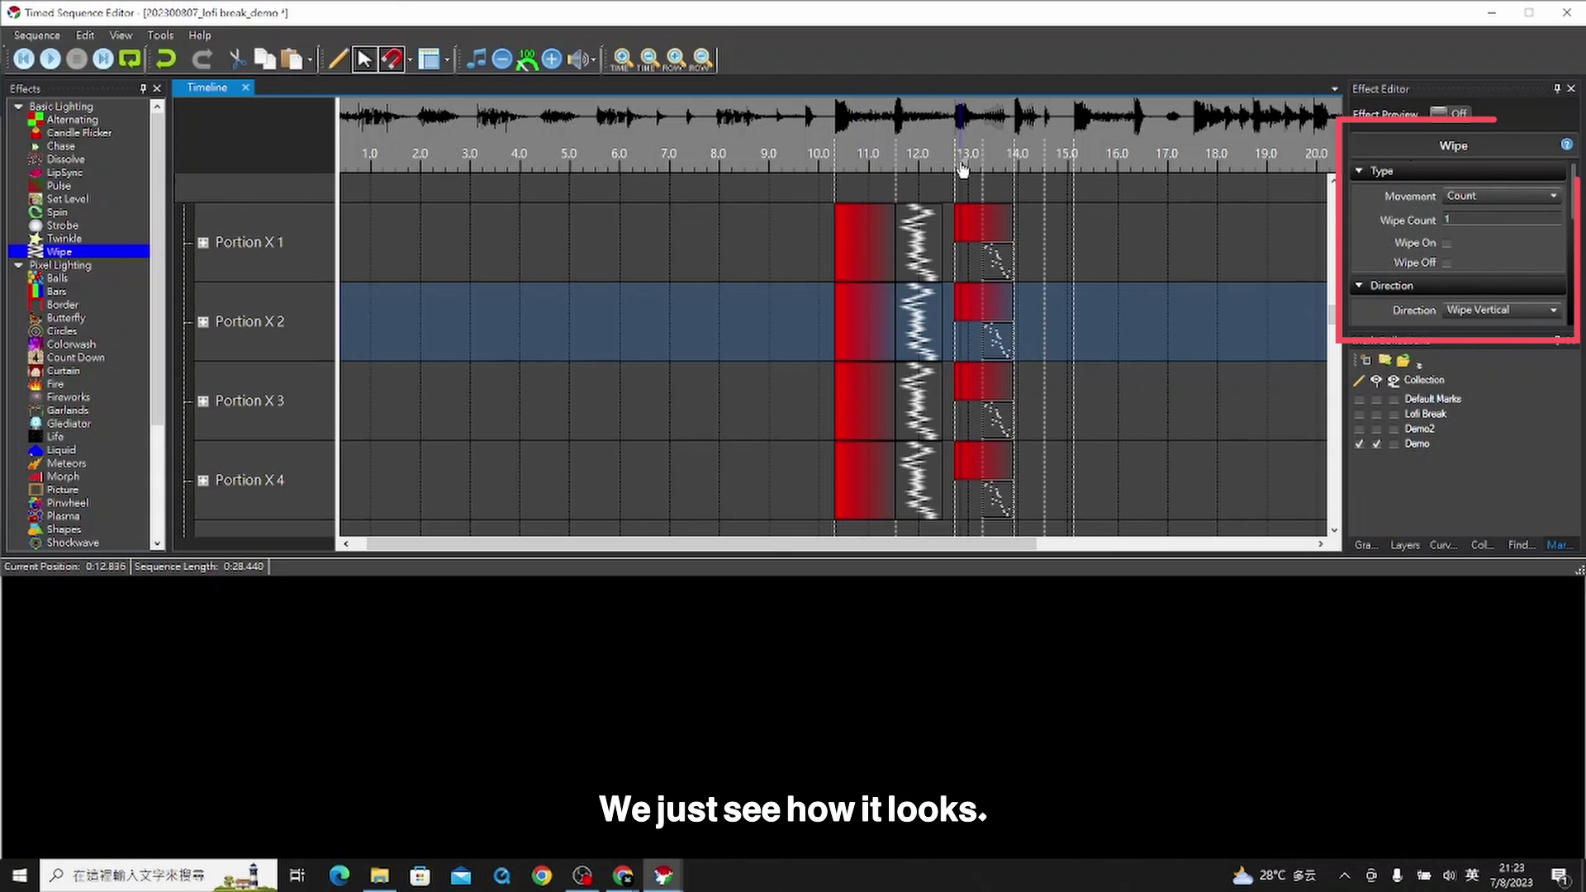
left_click(964, 172)
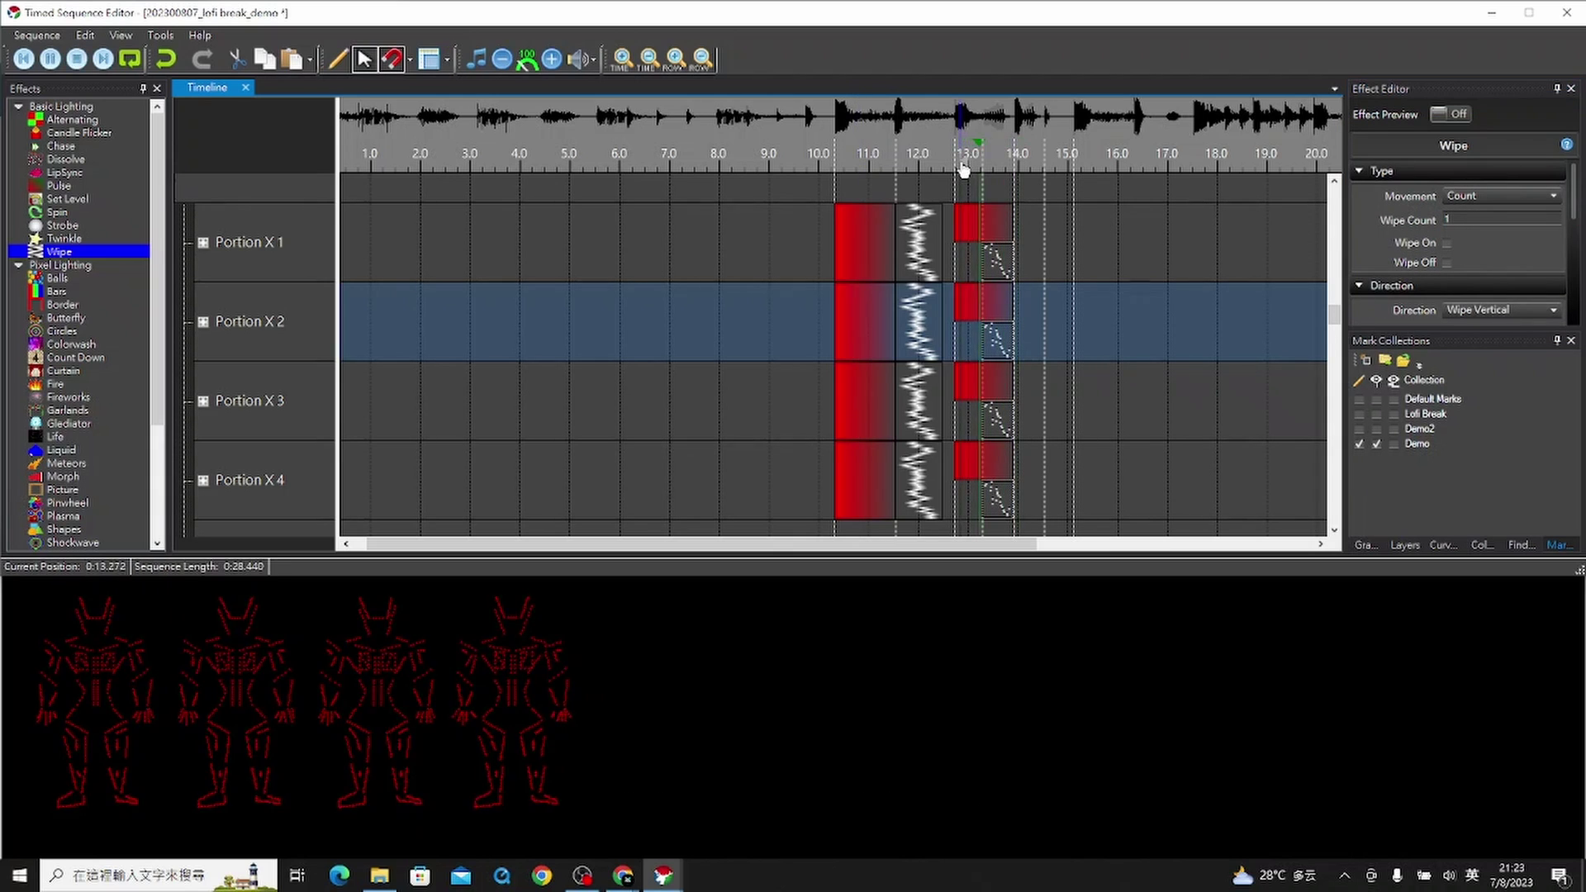
key("space")
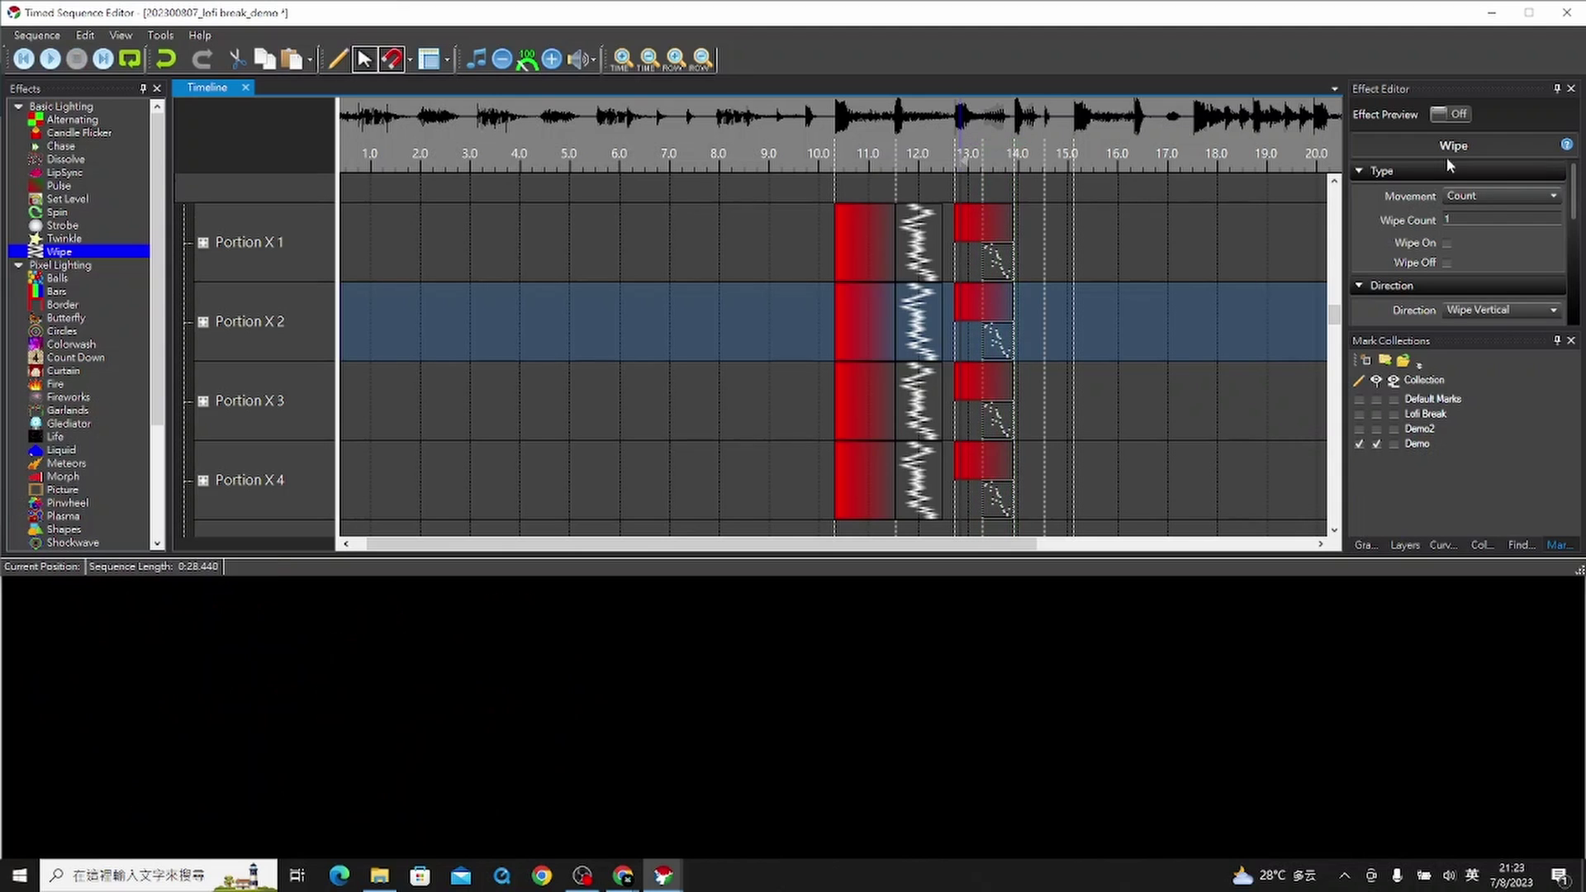
scroll(1258, 252, "down", 2)
Step: Set the wipe count to 2 with Reverse Direction on, previewing each change
double_click(1480, 218)
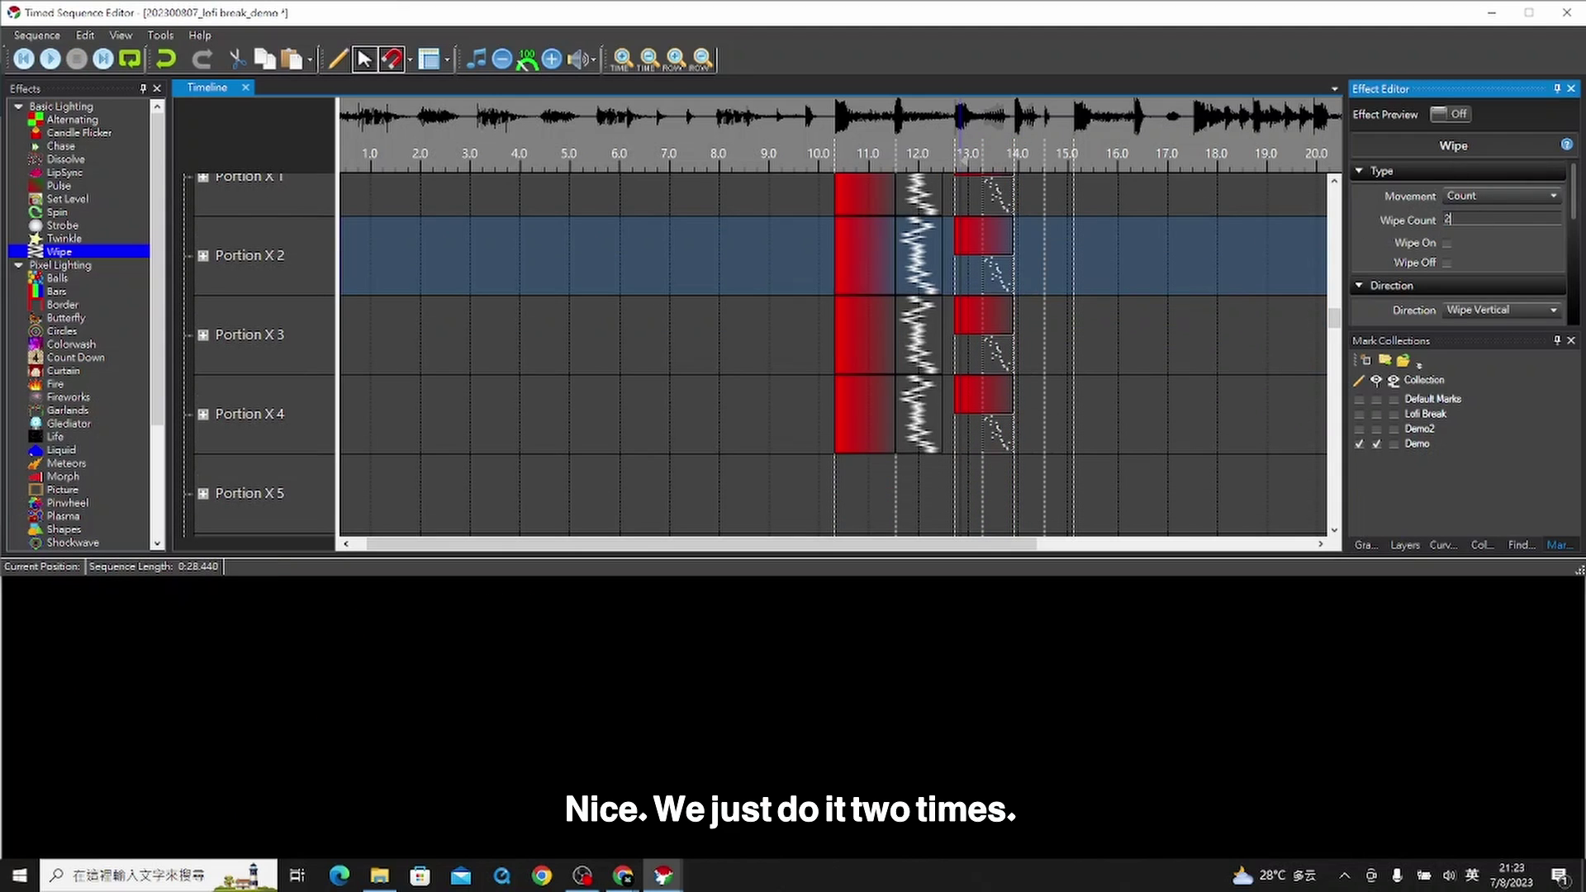
type("2")
left_click(943, 171)
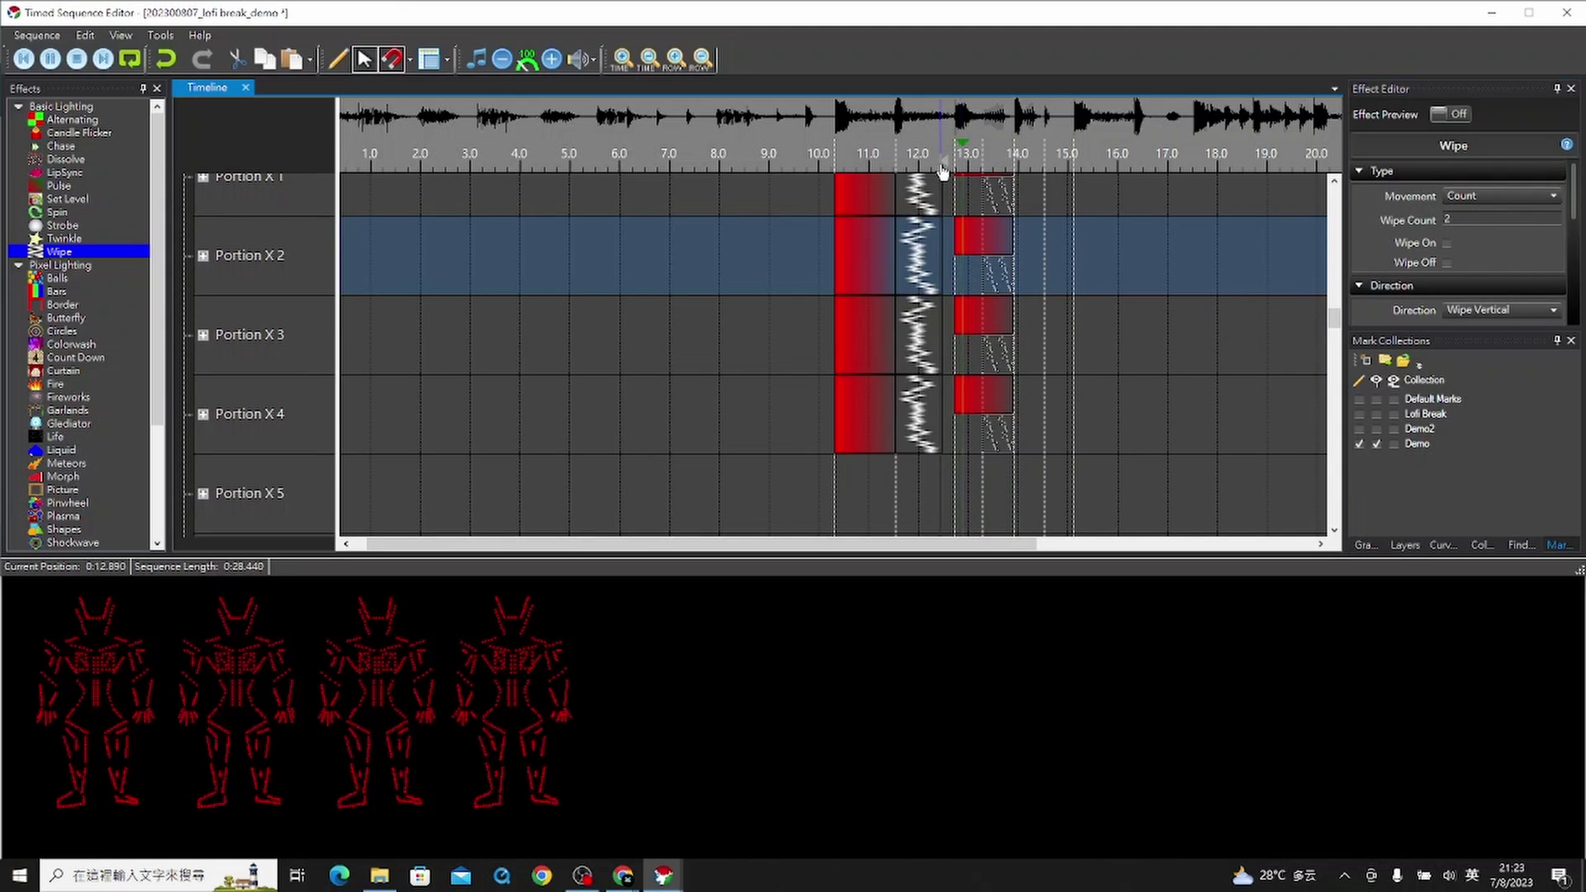
key("space")
scroll(1451, 291, "down", 1)
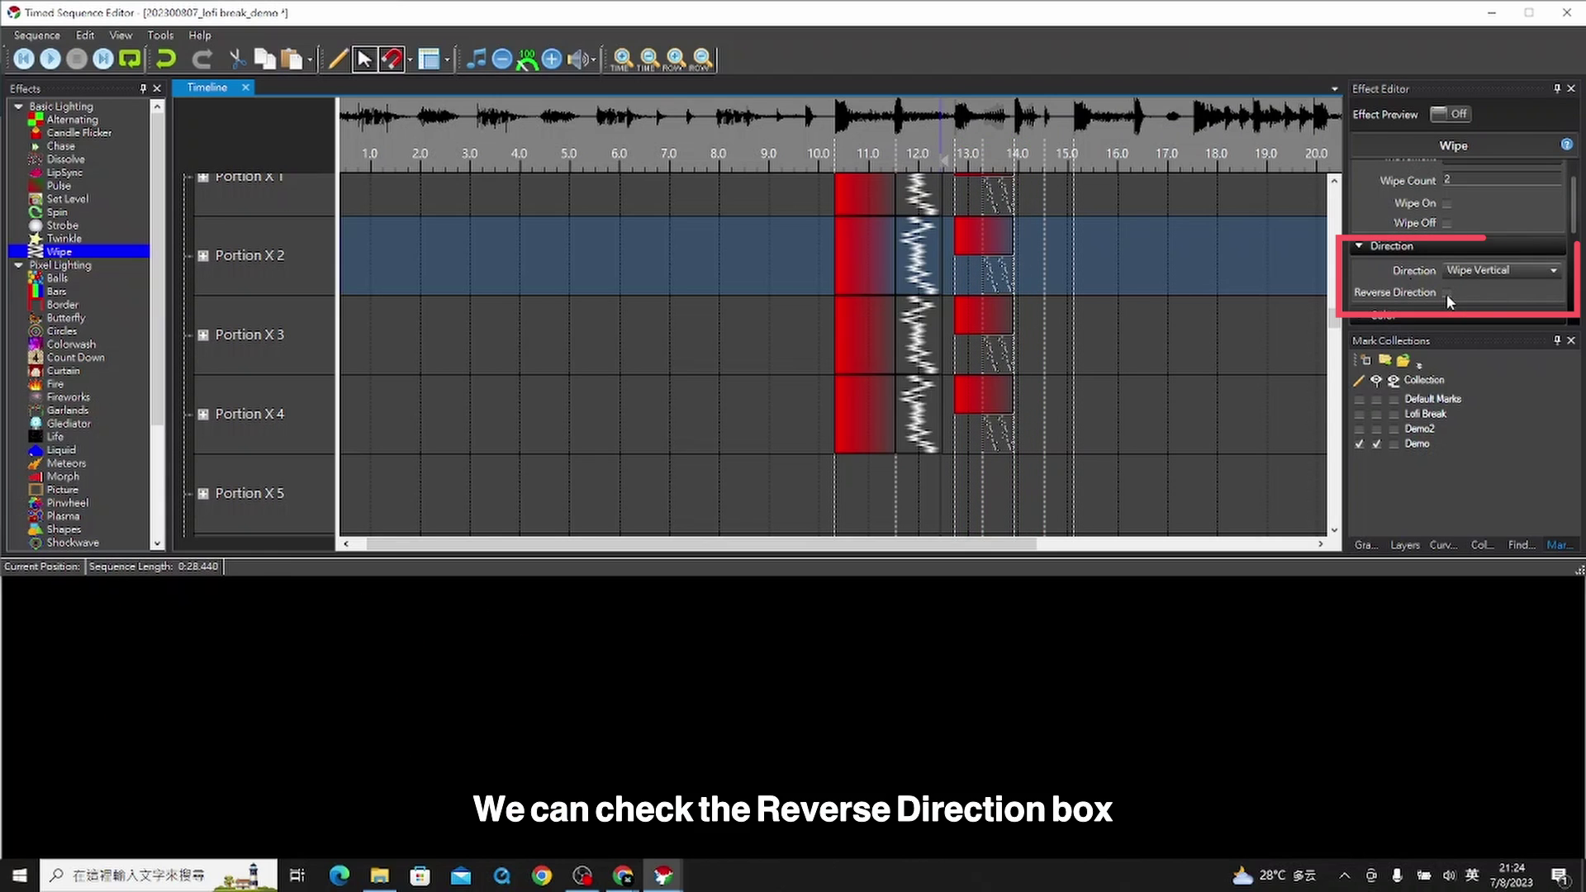
left_click(1446, 293)
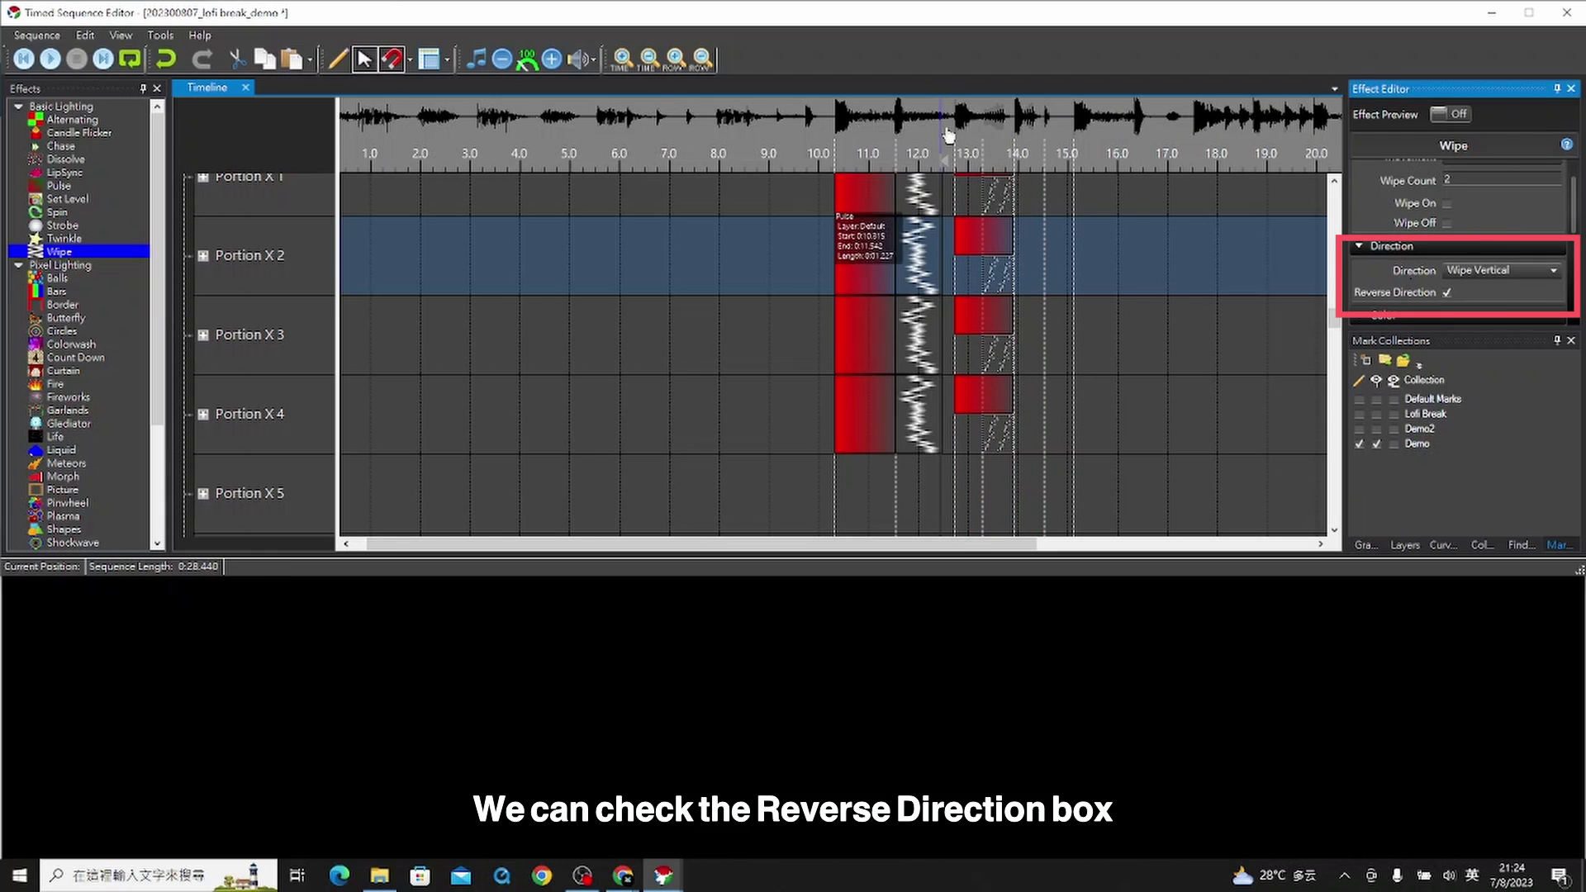
left_click(947, 161)
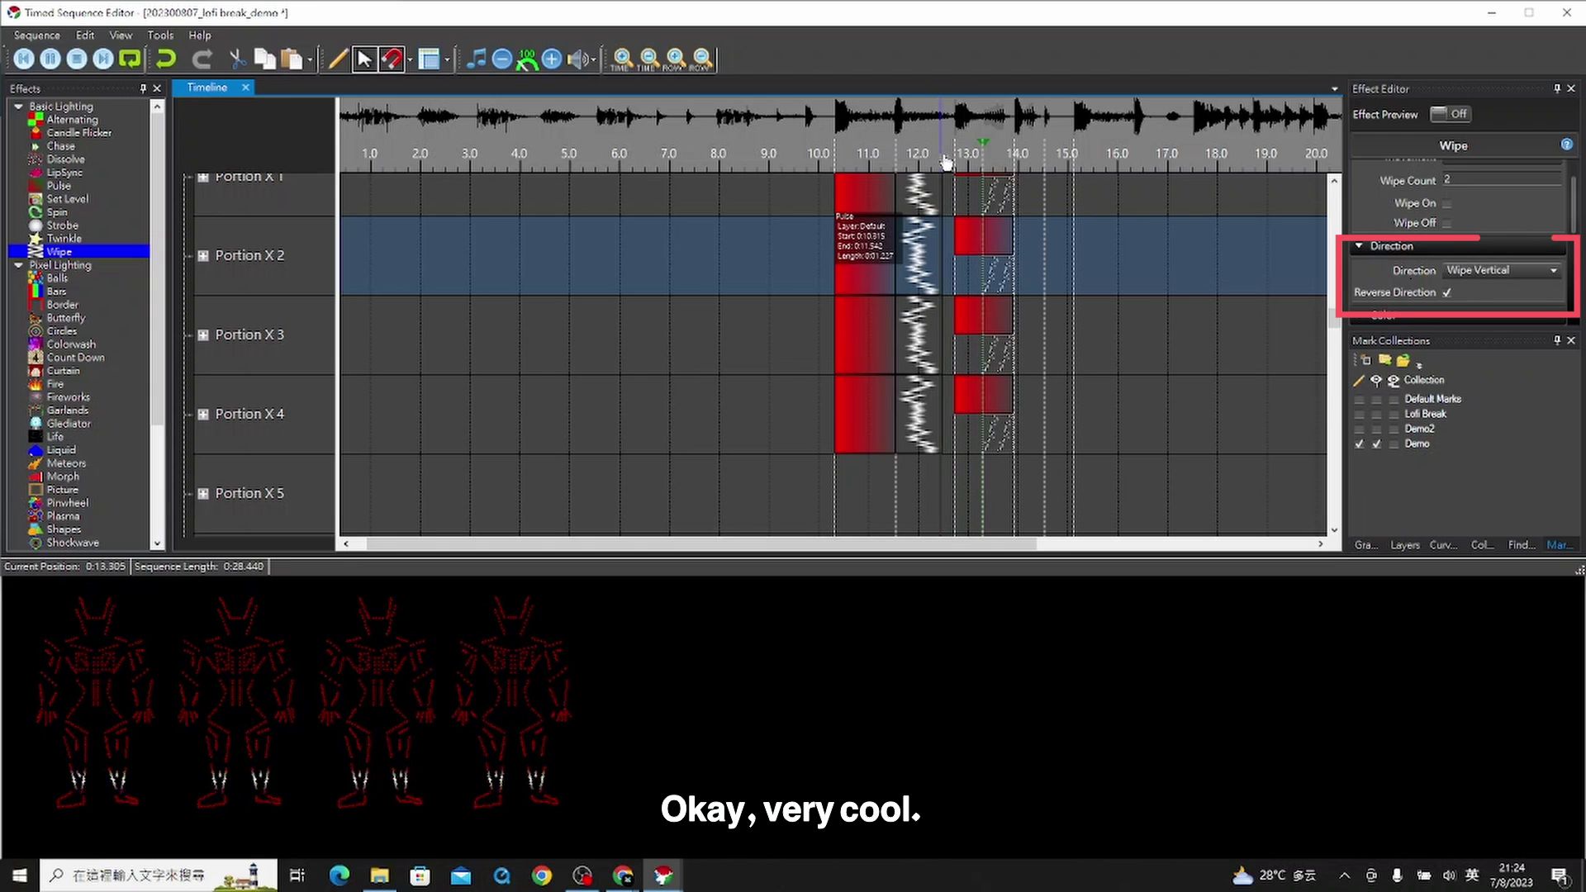
key("space")
Step: Paste a second set of wipes at about 14 s running top to bottom, and preview them
scroll(1024, 273, "up", 2)
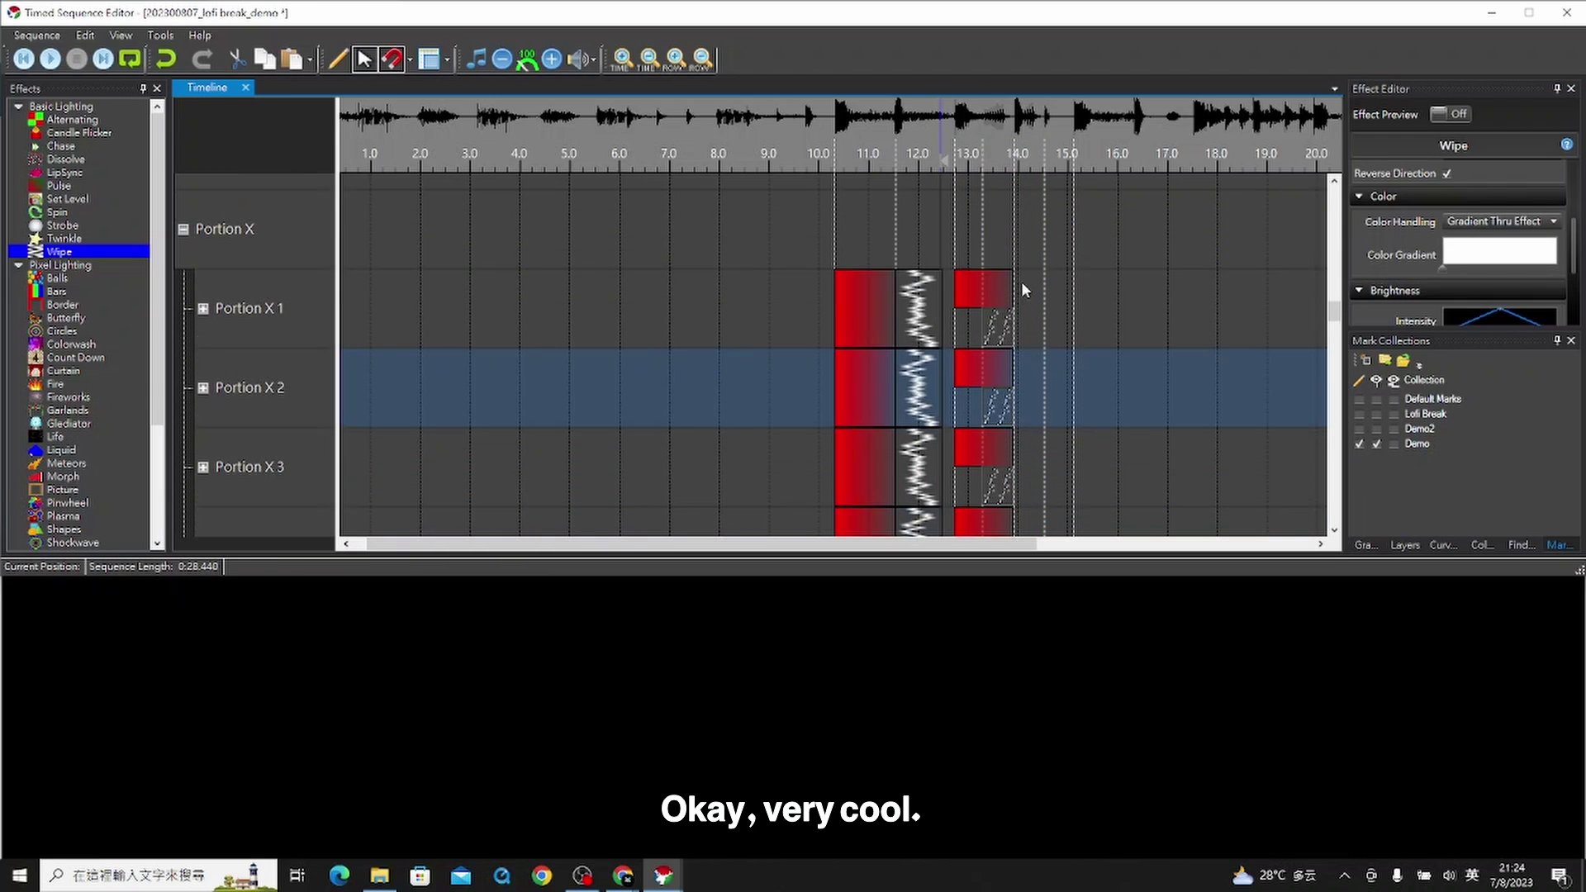
key("ctrl+v")
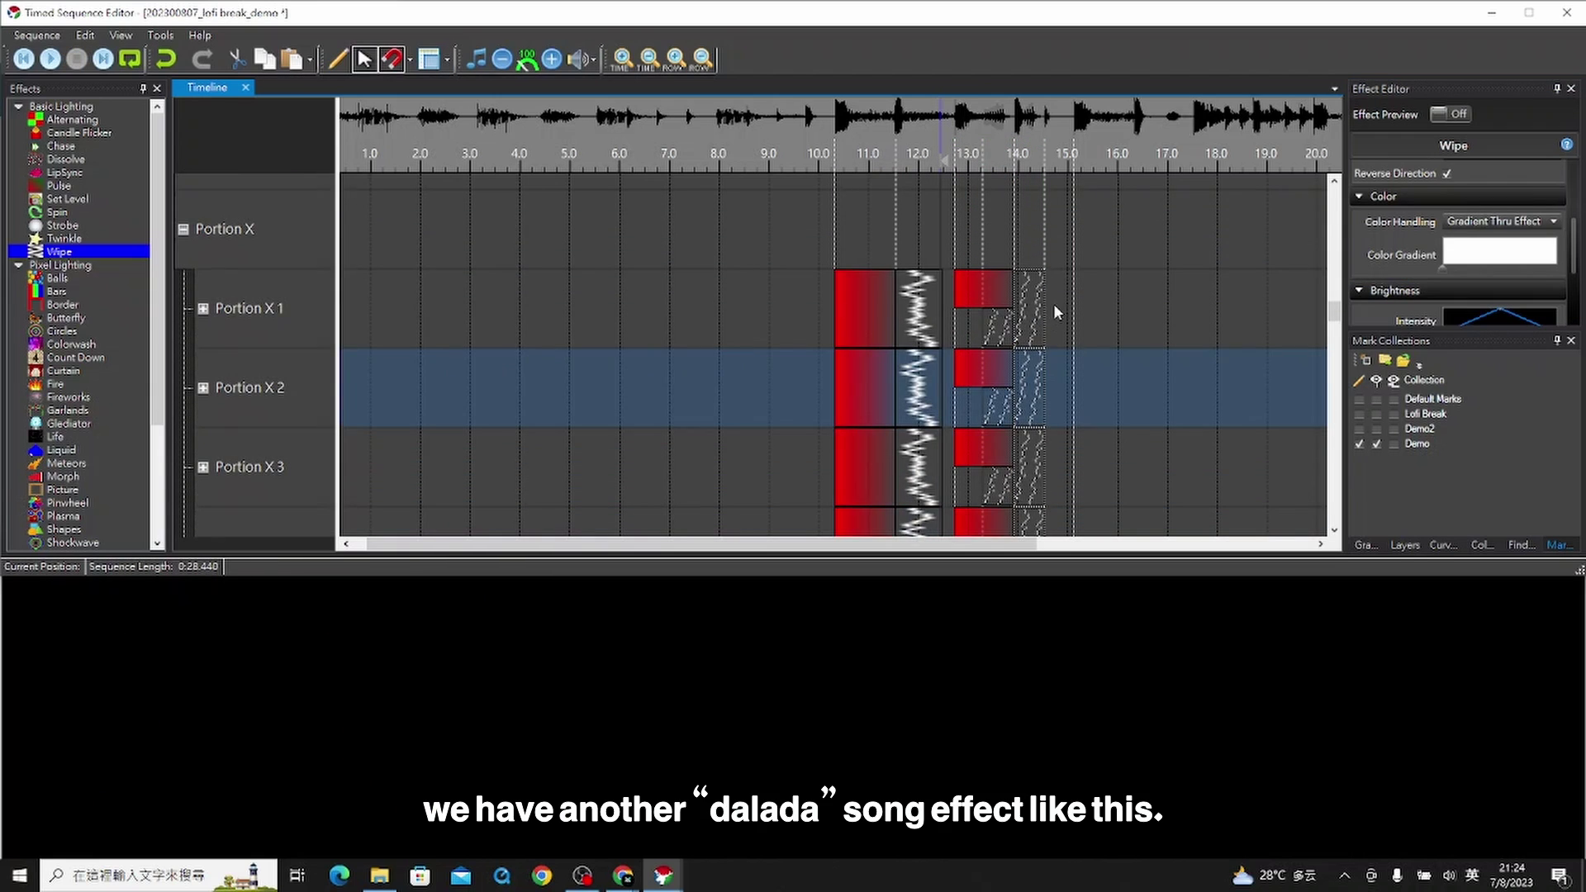
scroll(1489, 263, "down", 3)
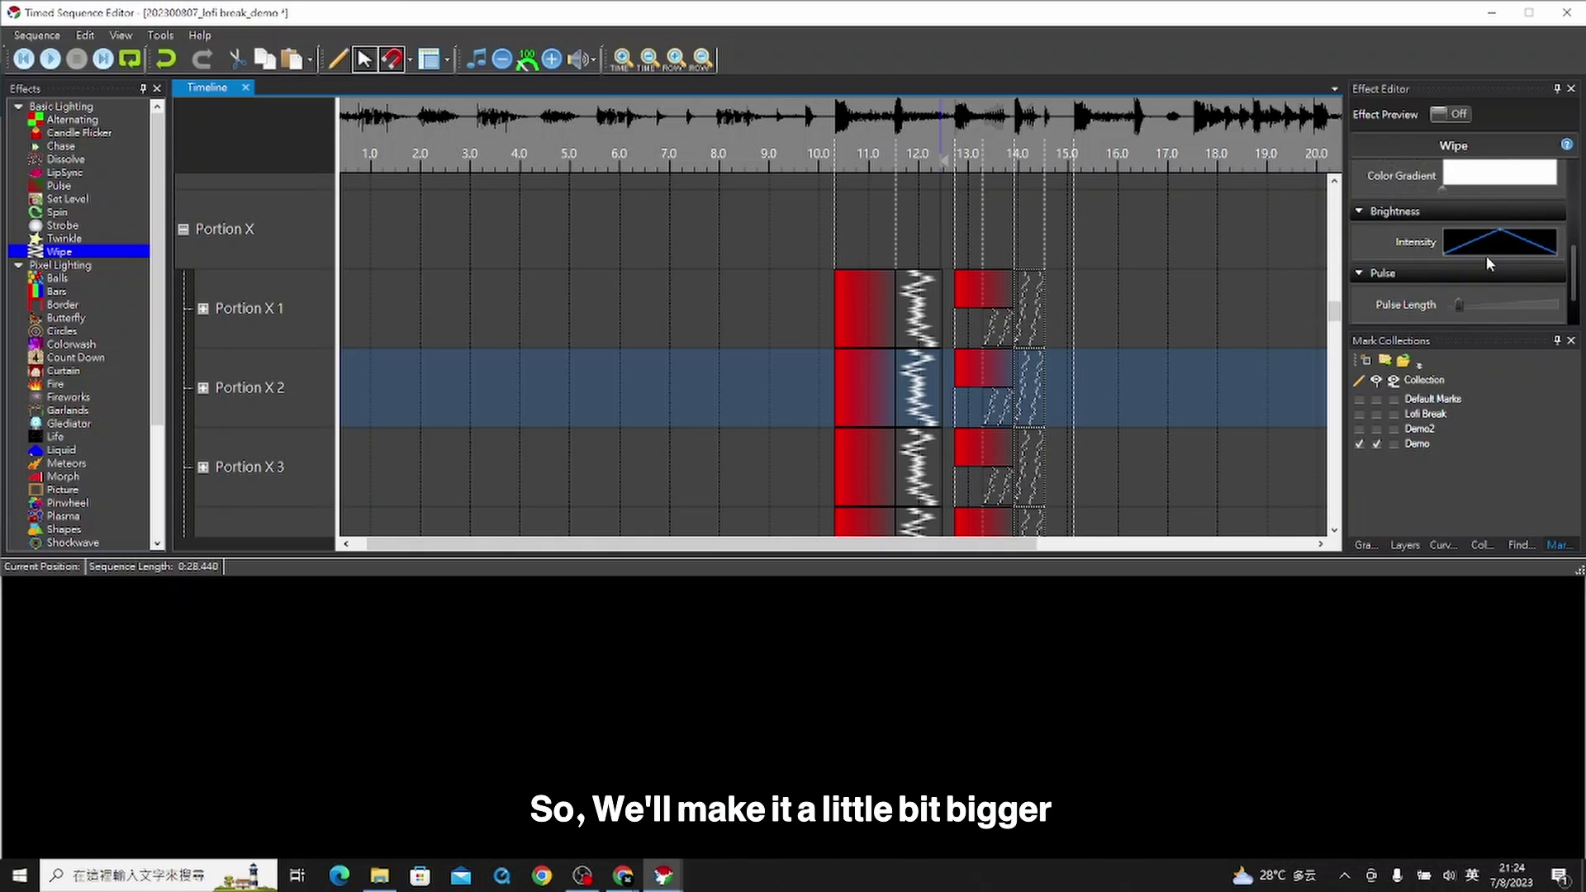
left_click(1460, 301)
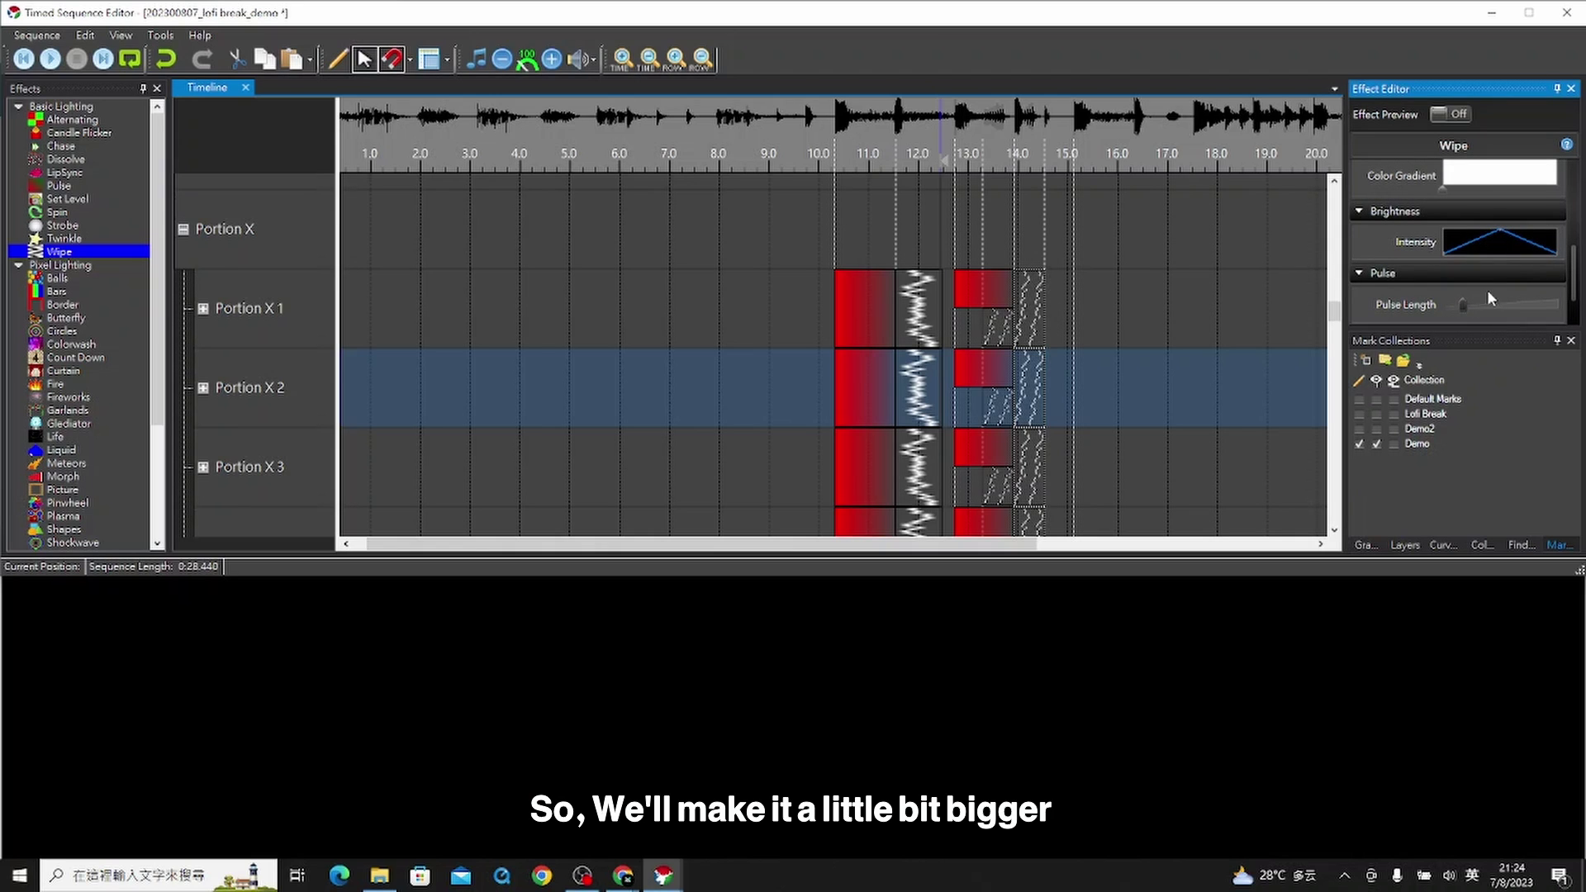
scroll(1487, 290, "up", 3)
left_click(1446, 292)
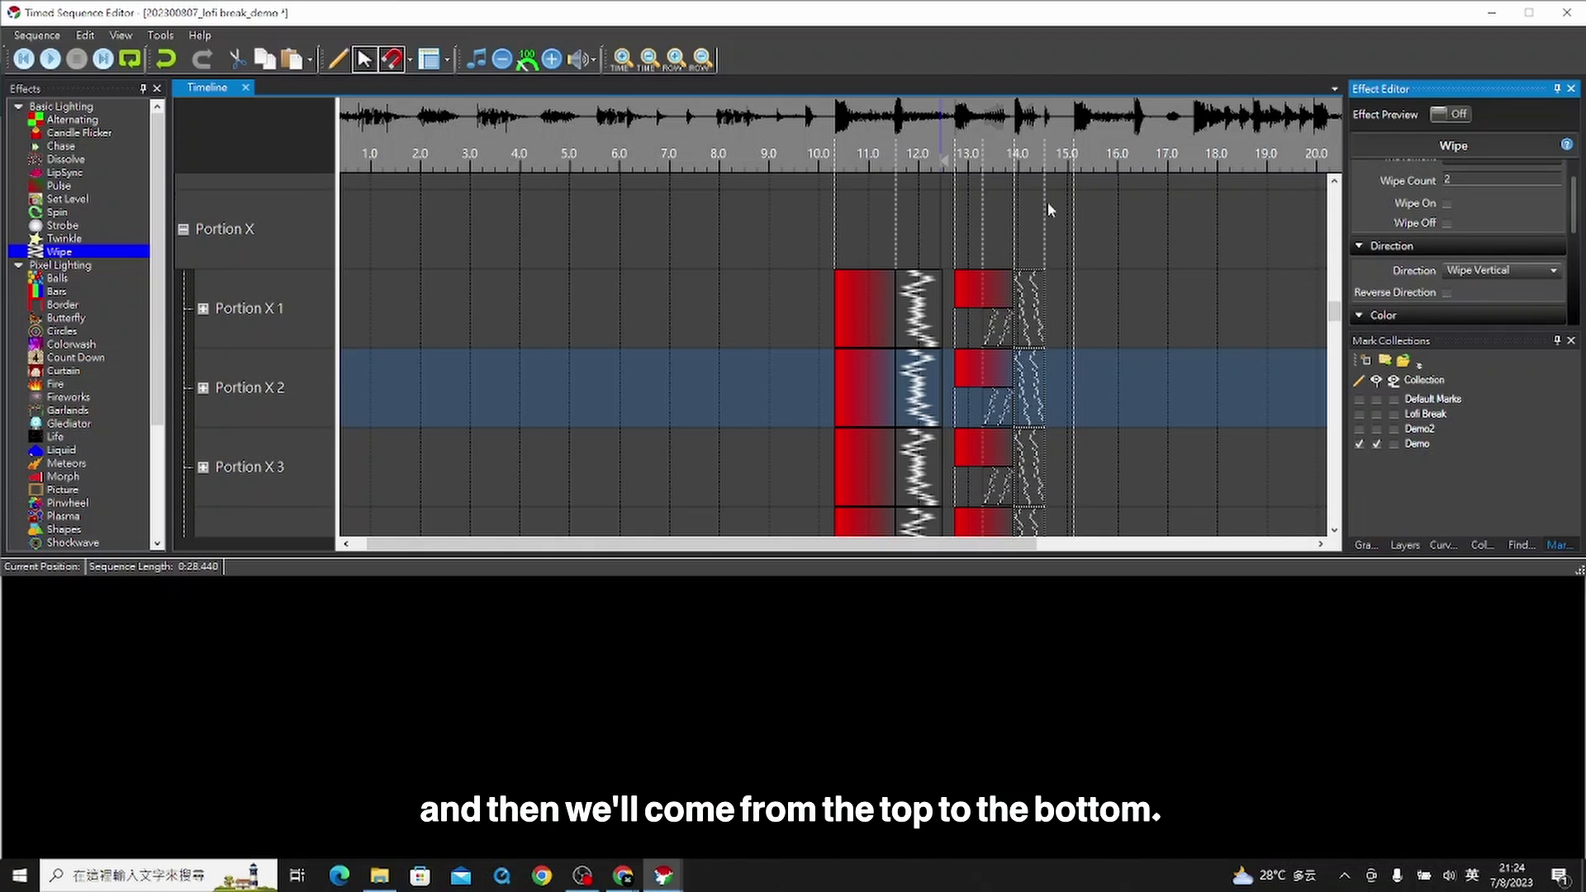
left_click(990, 166)
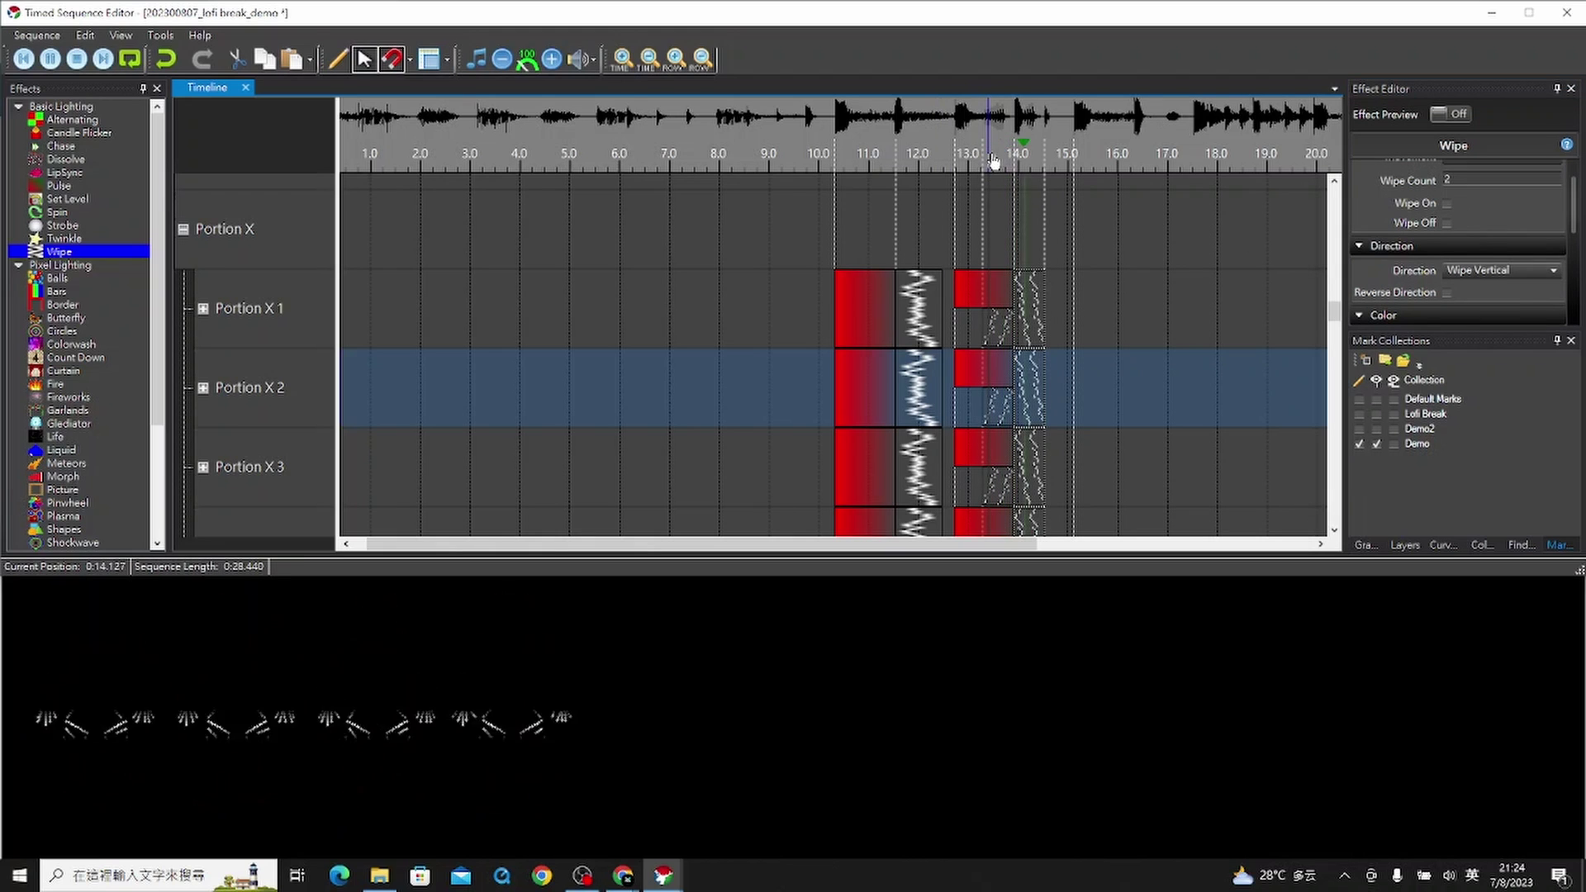
left_click(994, 161)
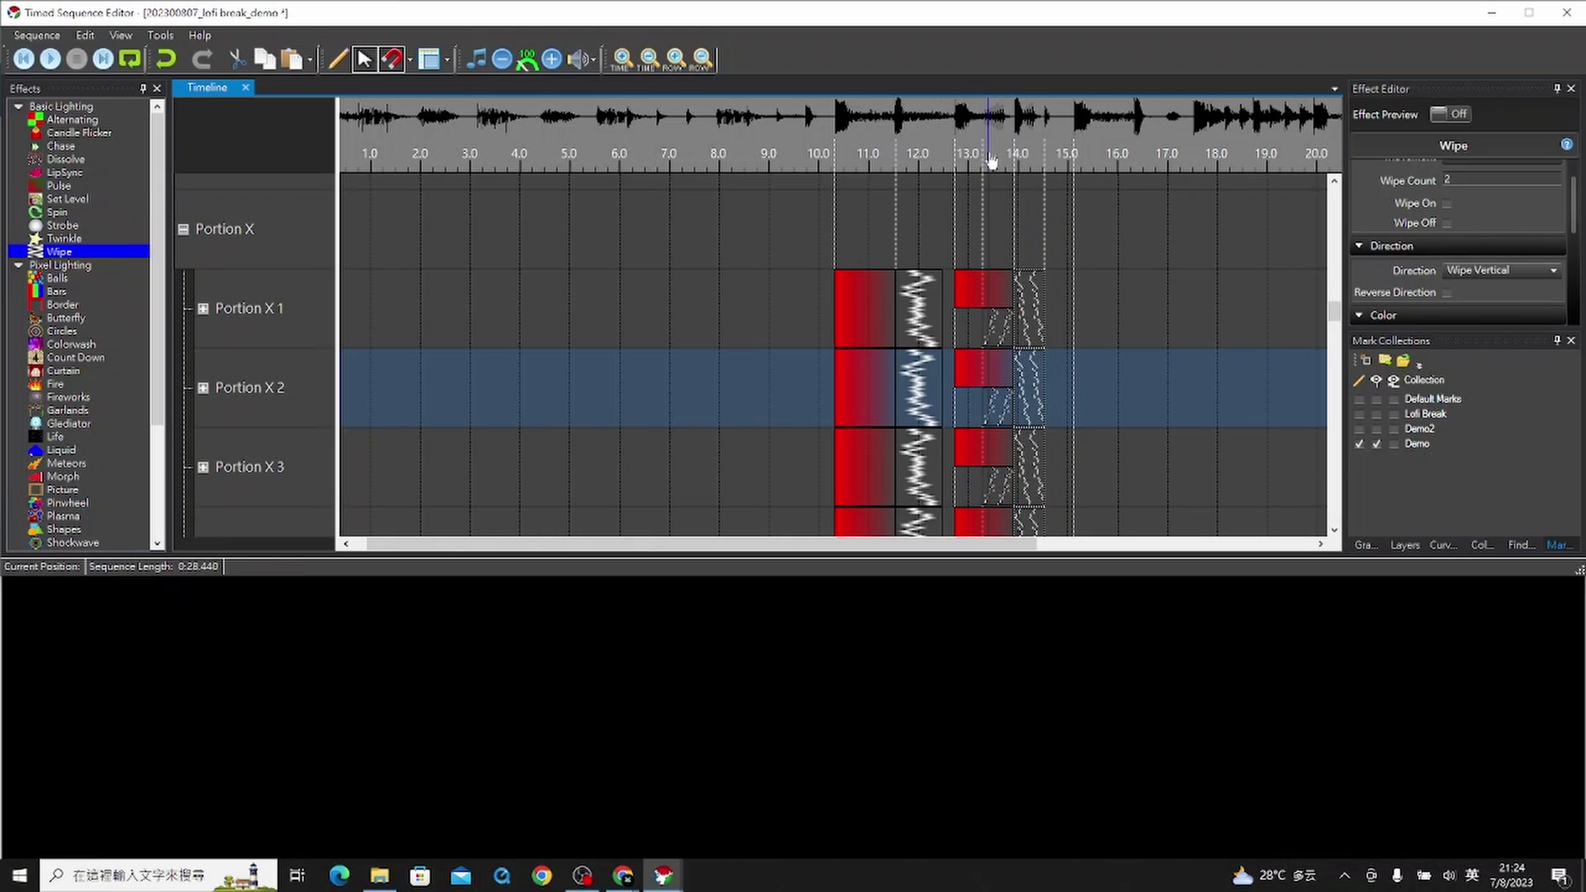
Step: Turn on Wipe On for the new wipes and copy the red Pulses to about 15 s
left_click(1447, 203)
scroll(978, 197, "down", 1)
left_click_drag(968, 191, 1073, 426)
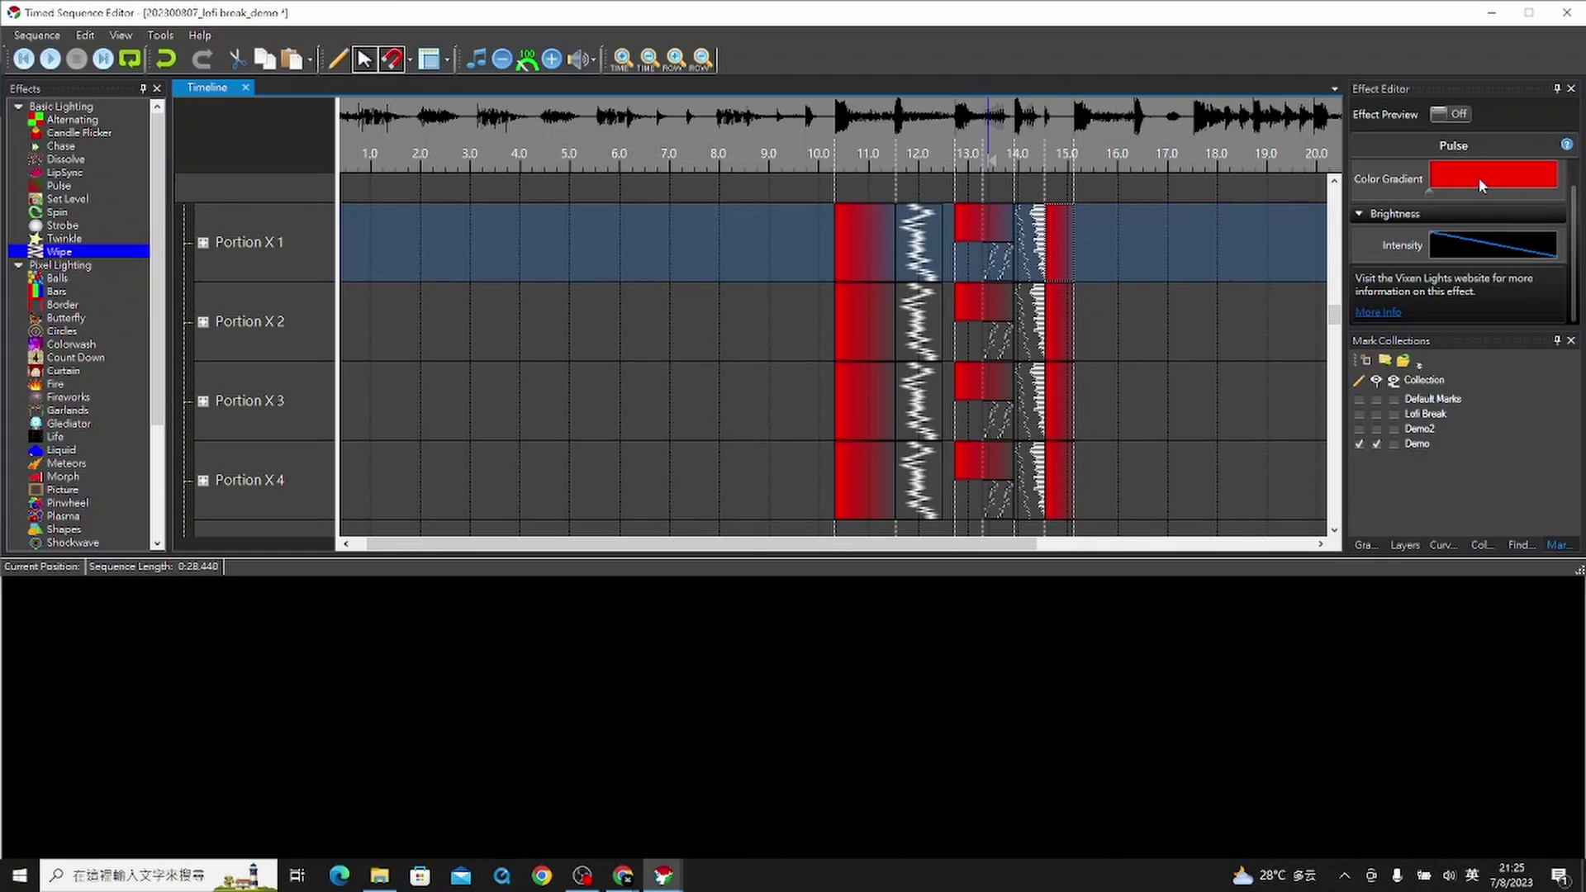
Step: Change the copied Pulses' colour gradient to white, including the Portion X 2 pulse
left_click(1478, 177)
double_click(604, 241)
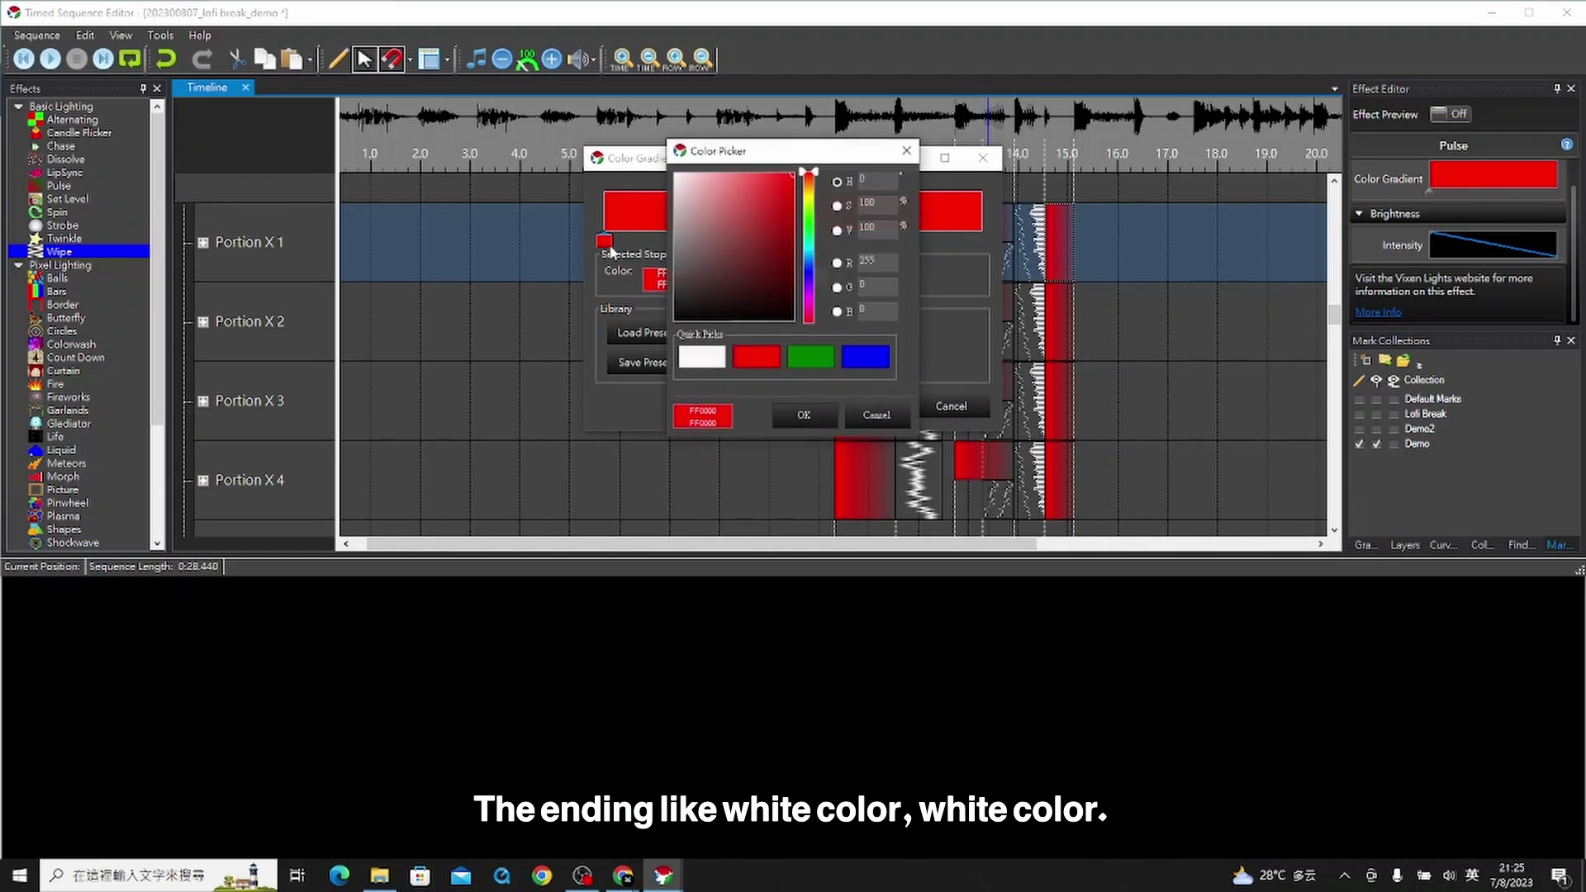
left_click(701, 357)
left_click(804, 414)
left_click(864, 406)
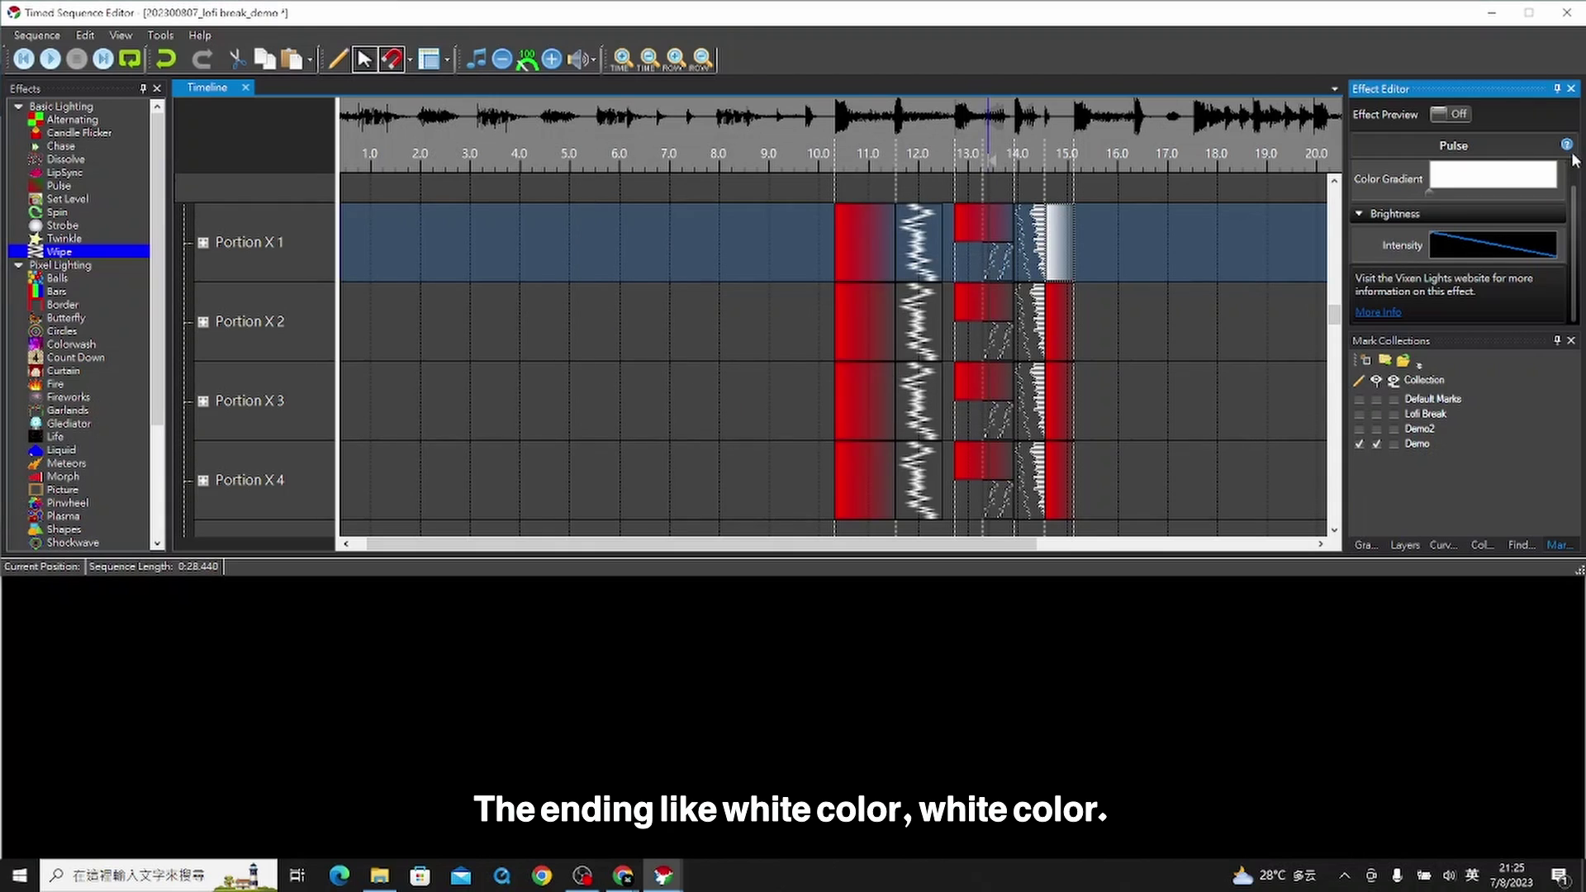
left_click_drag(1499, 175, 1073, 497)
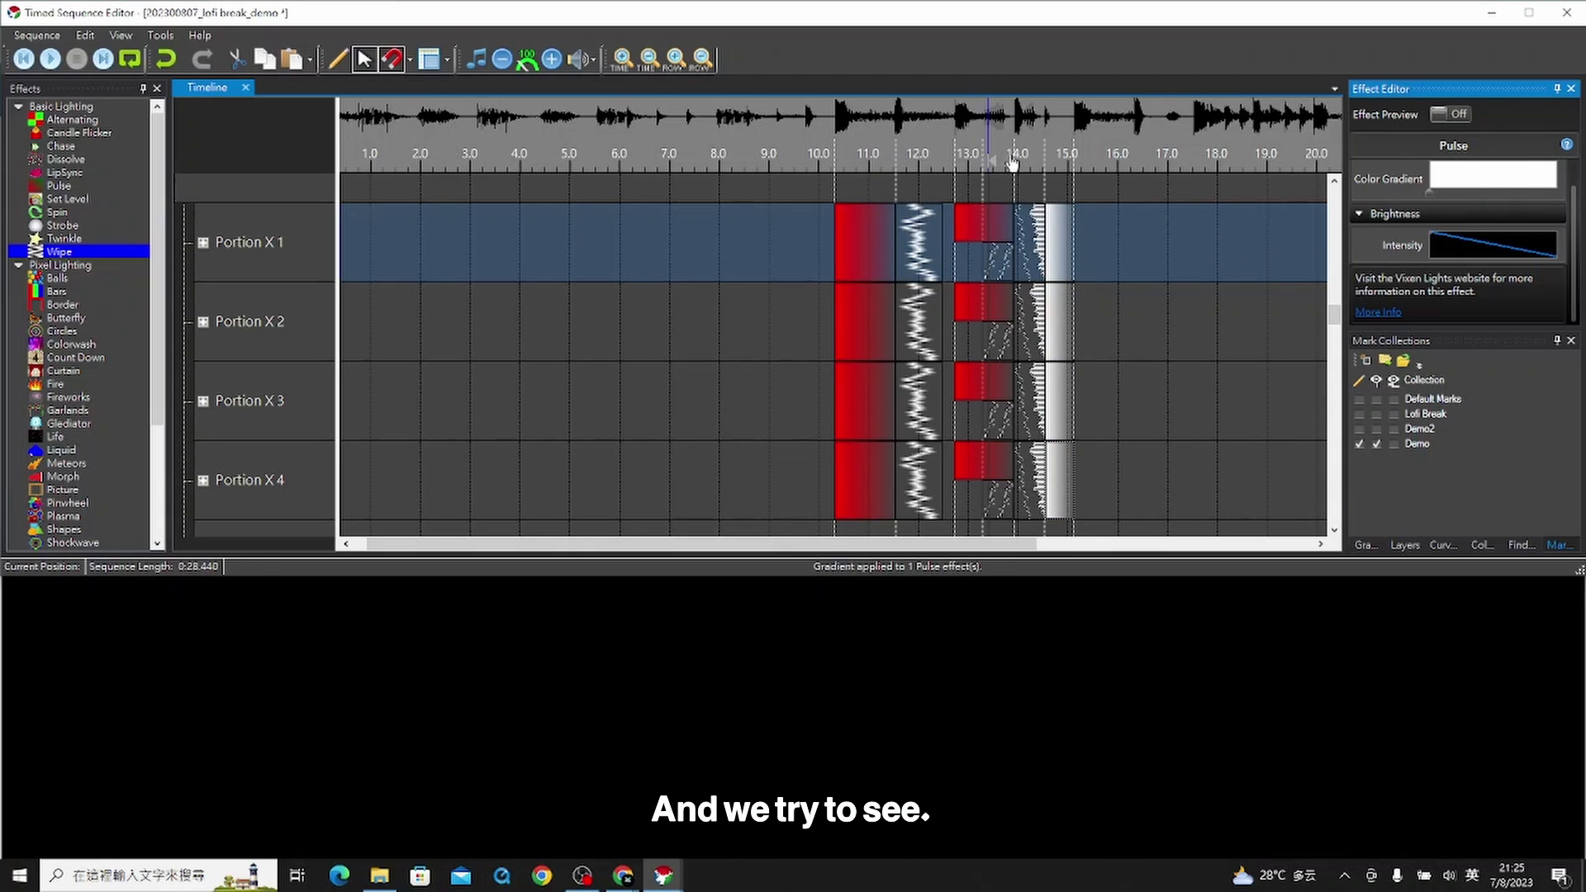
Step: Preview the white pulse, then move the play position to about 9.9 s and 13 s
left_click(1011, 163)
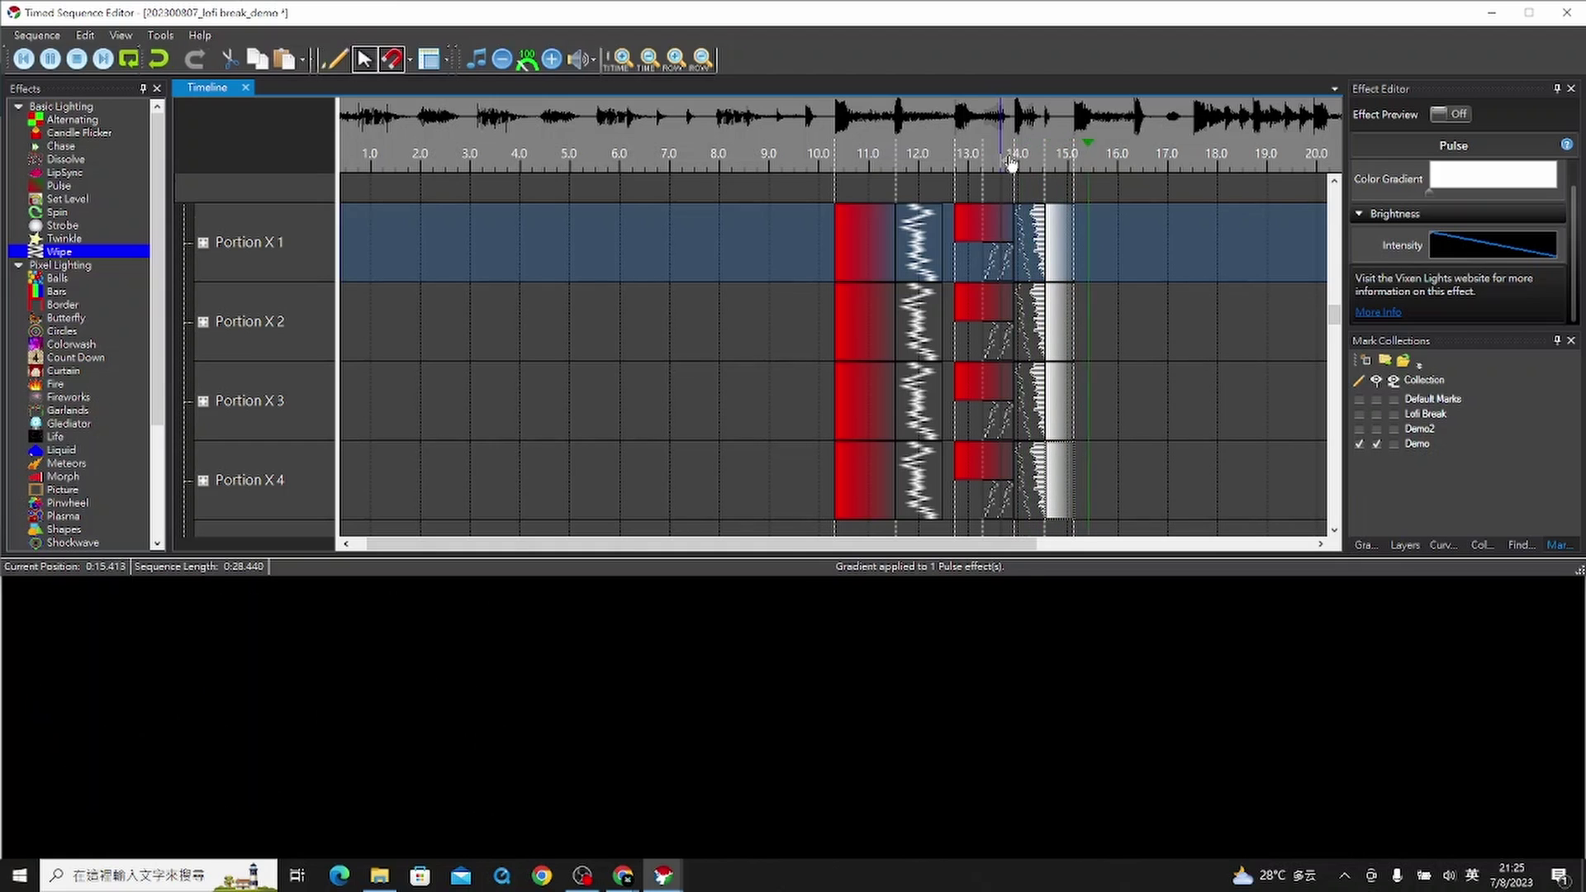
left_click(1009, 162)
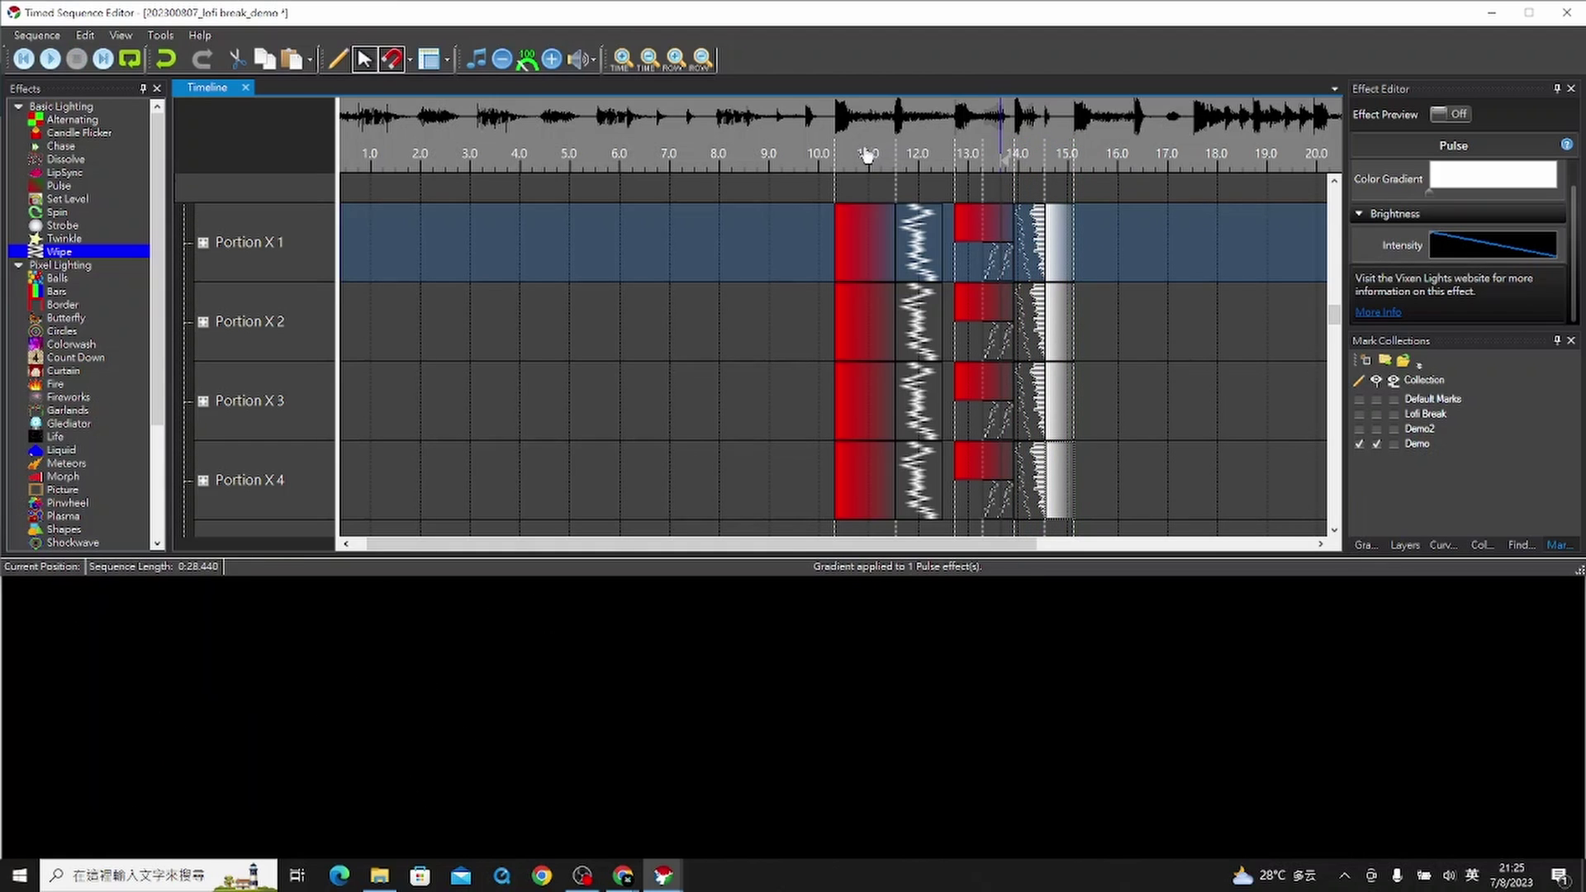
left_click(816, 155)
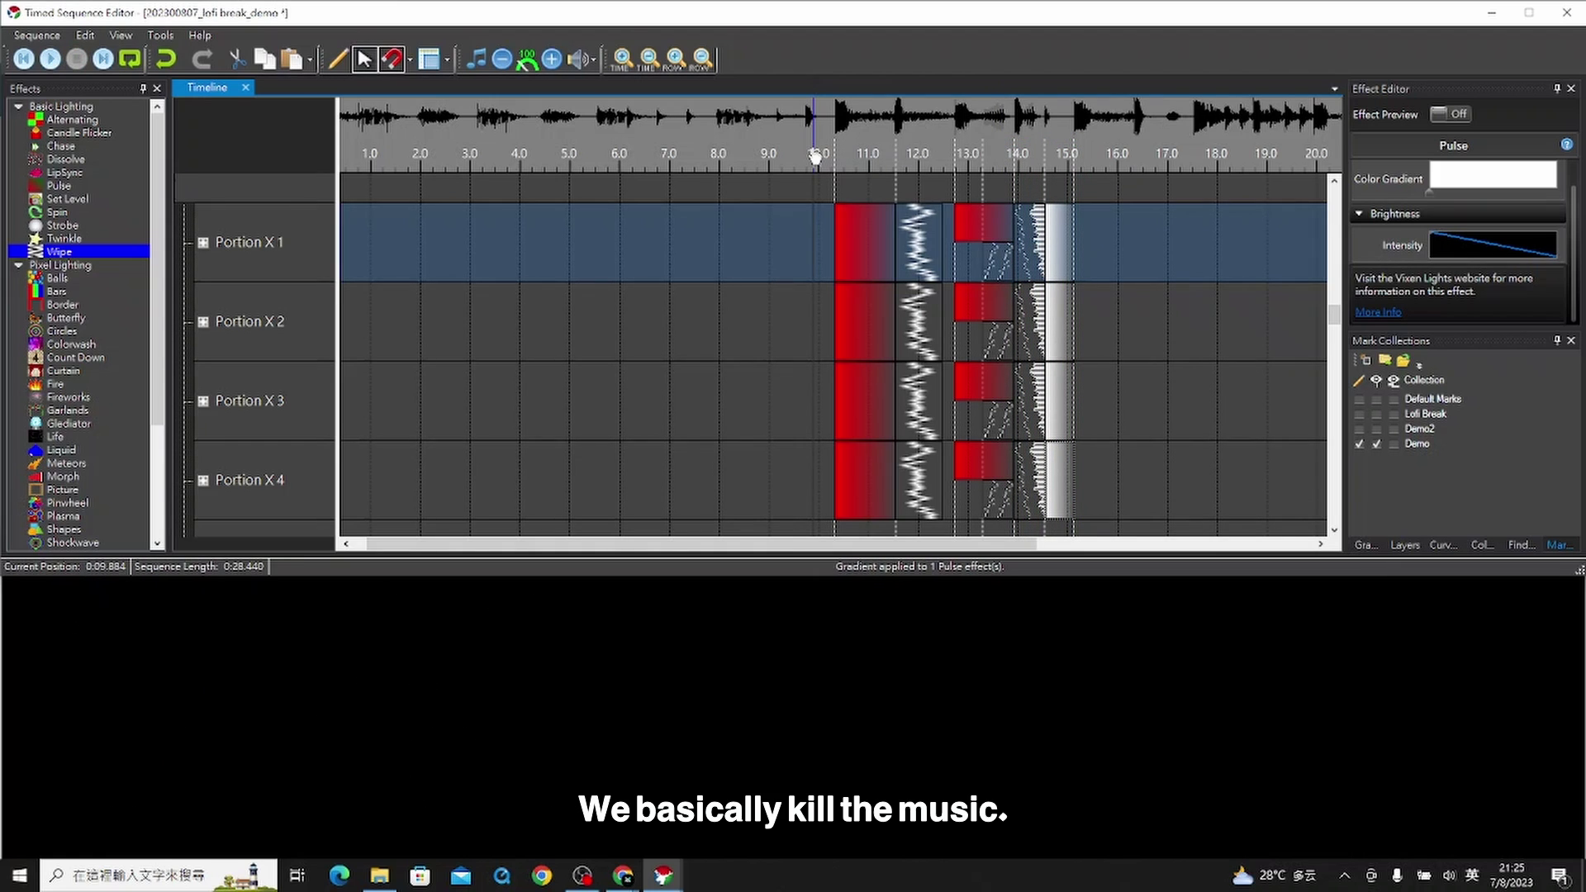
left_click(1034, 164)
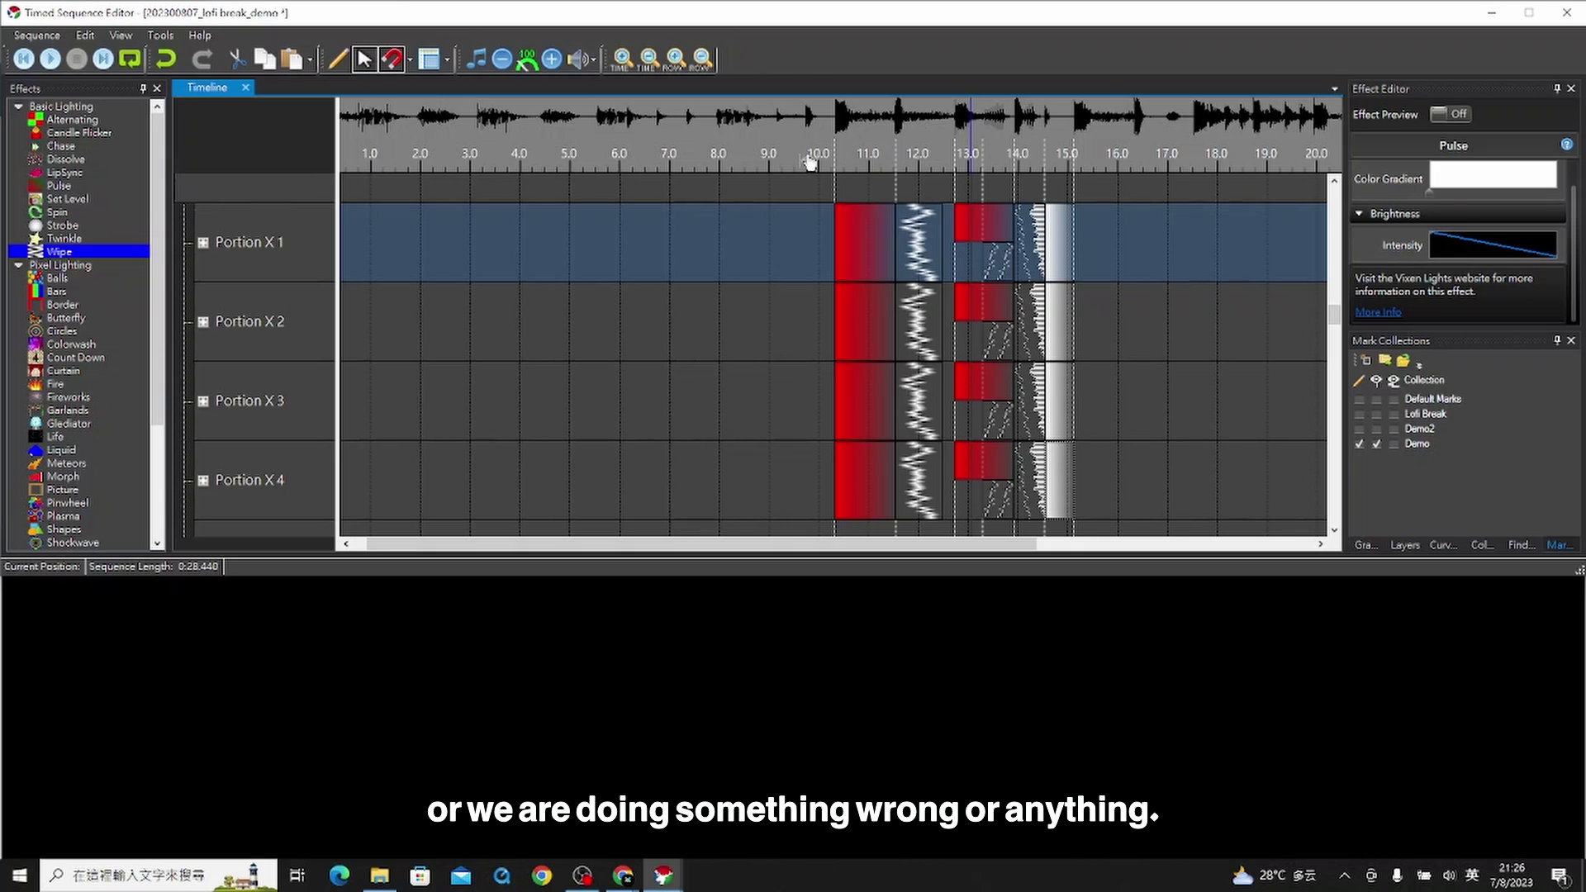
Step: Mark 10 to 15.5 s on the ruler as the play range and play it
left_click(809, 159)
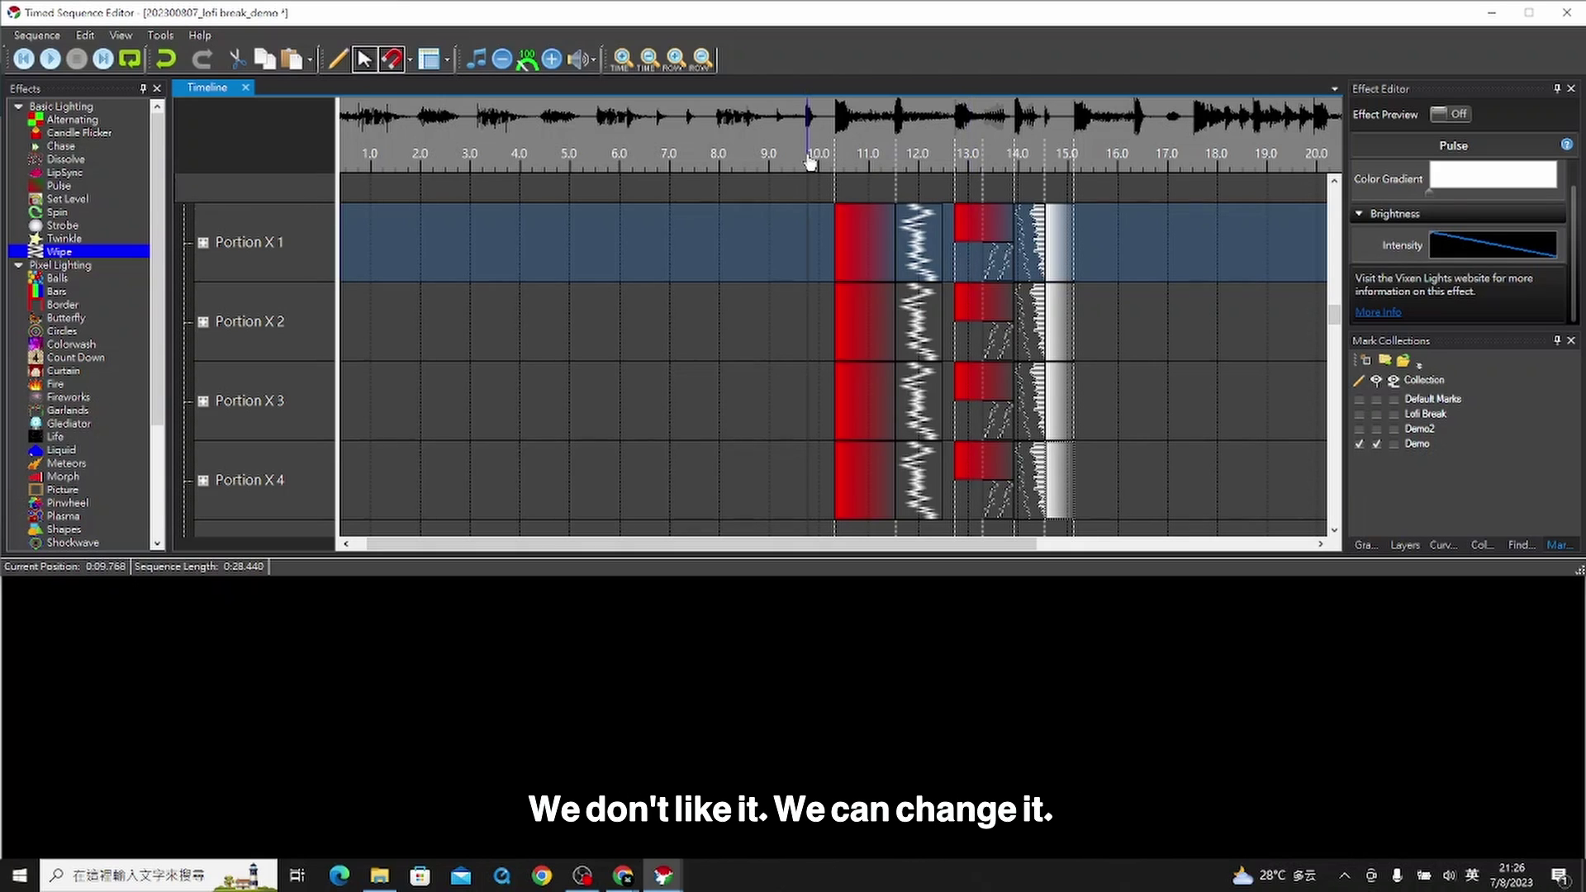
left_click_drag(811, 162, 1094, 166)
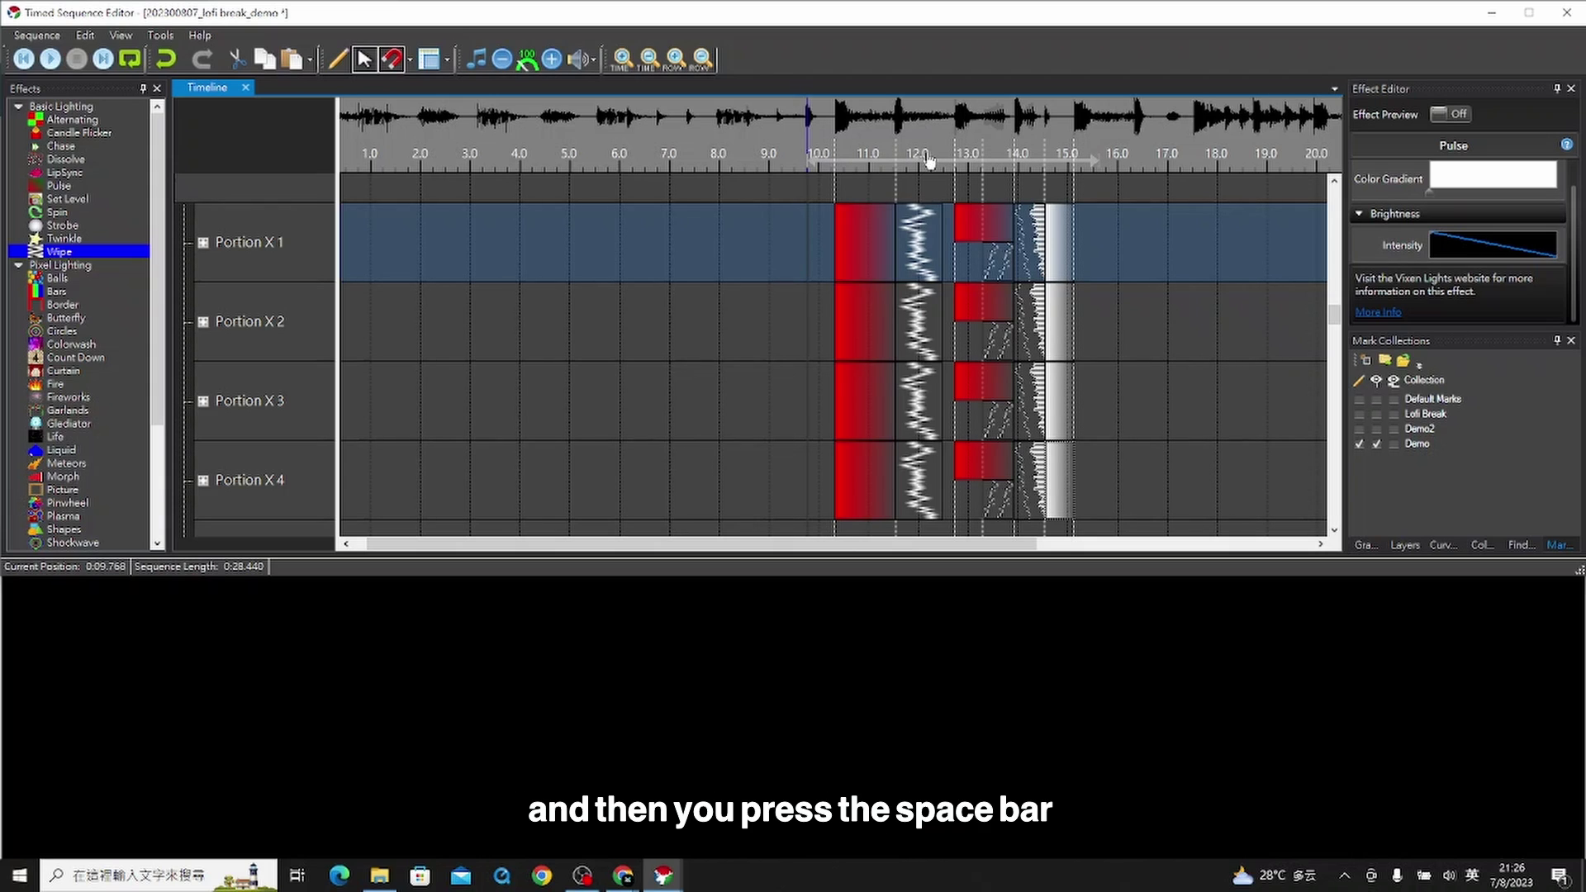
key("space")
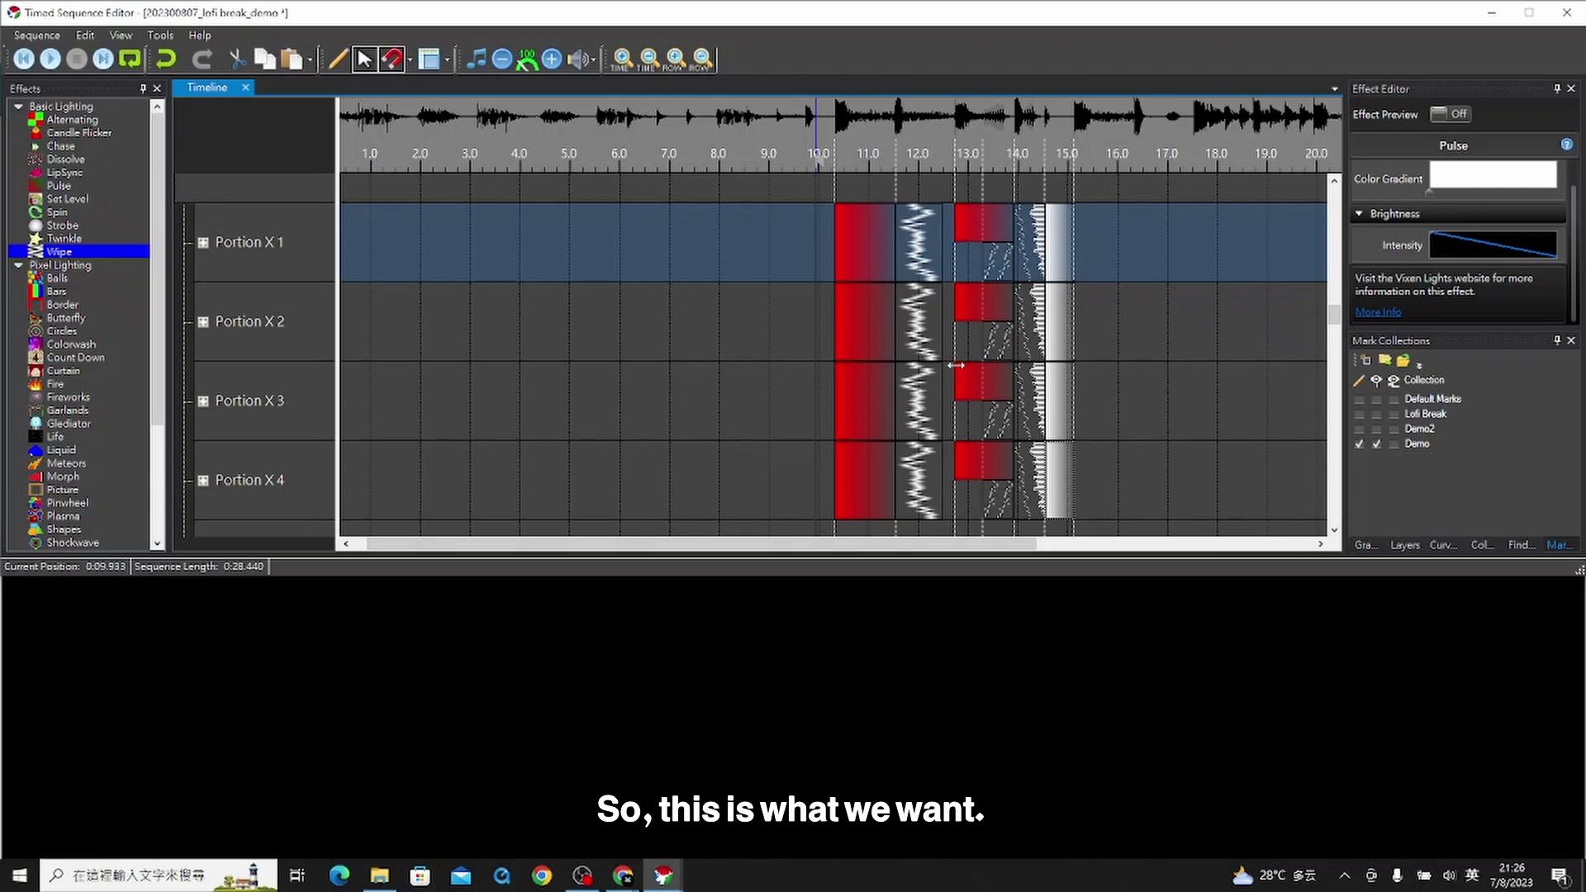
Step: Delete the red effects in Portion X 3 and X 1 and play the sequence without them
left_click(872, 370)
key("Delete")
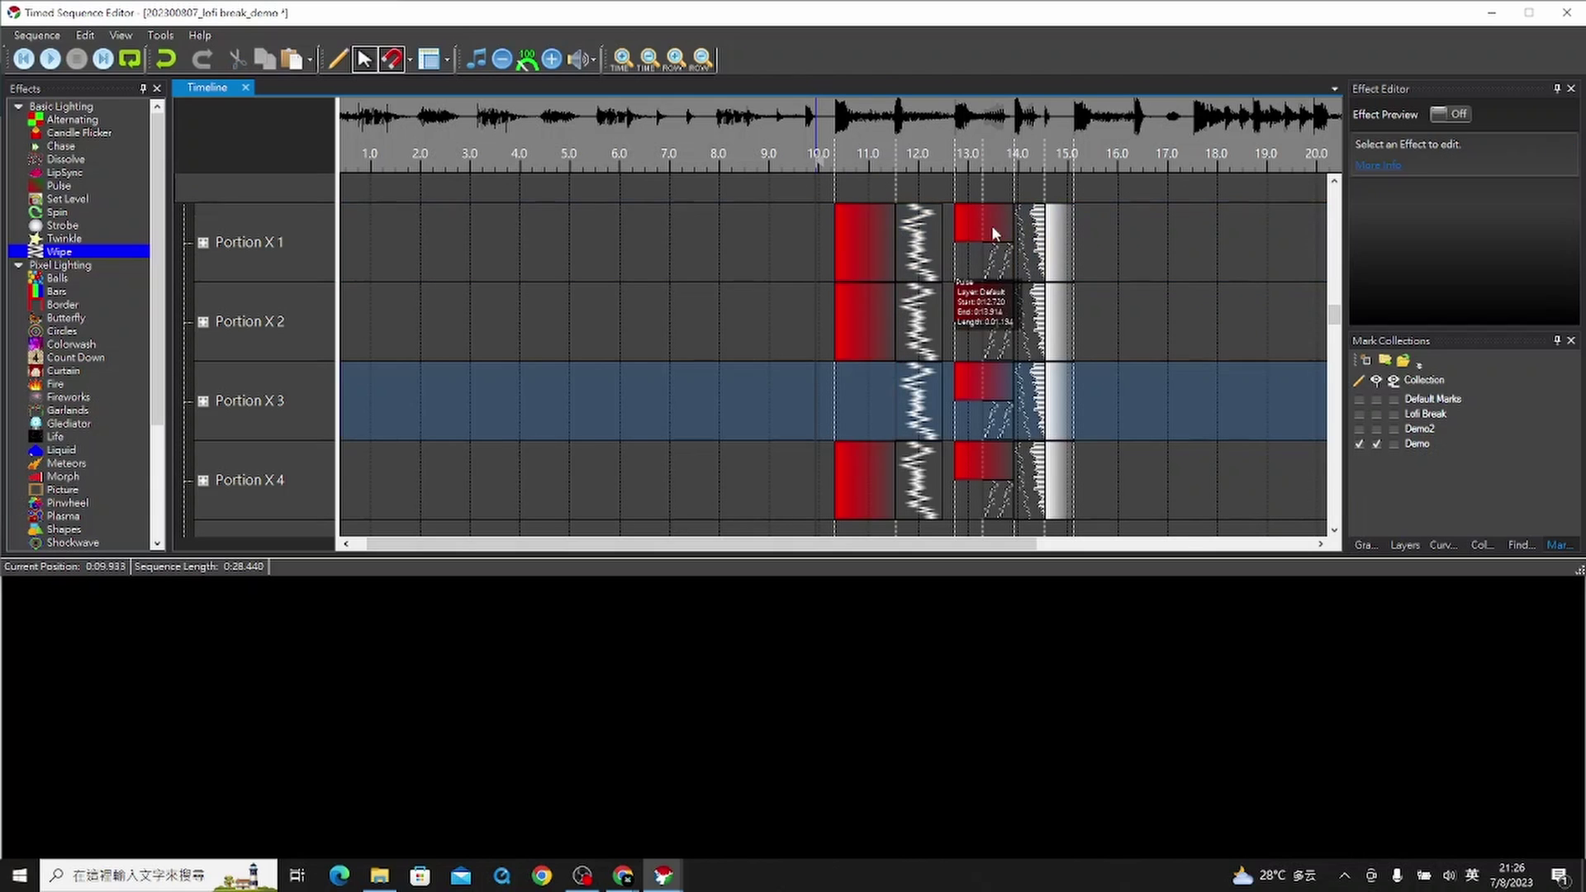
left_click(991, 225)
key("Delete")
key("space")
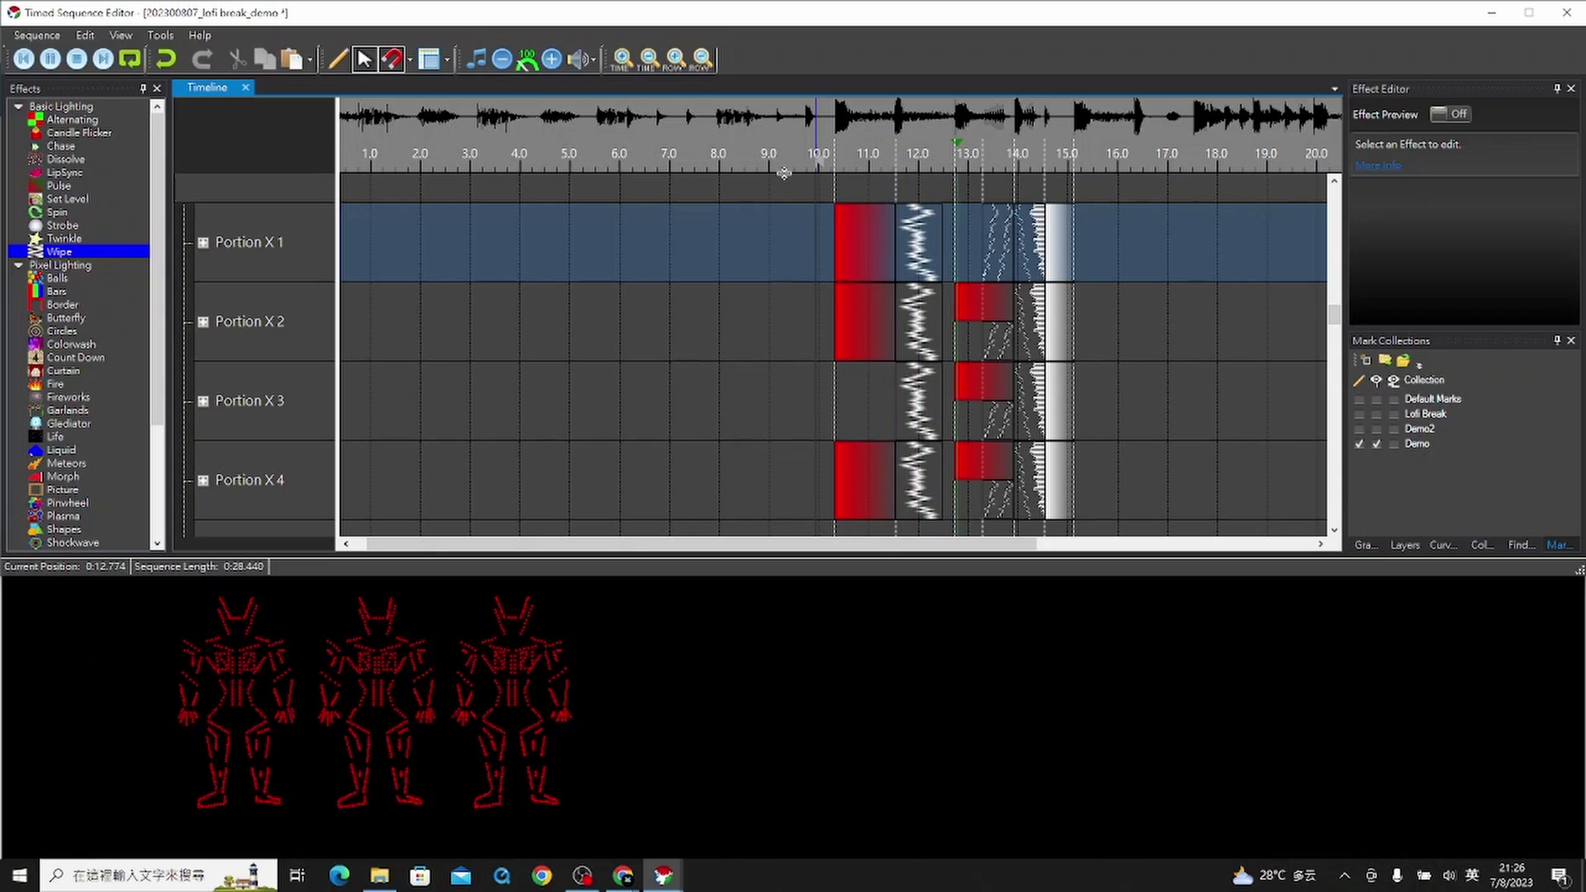
key("space")
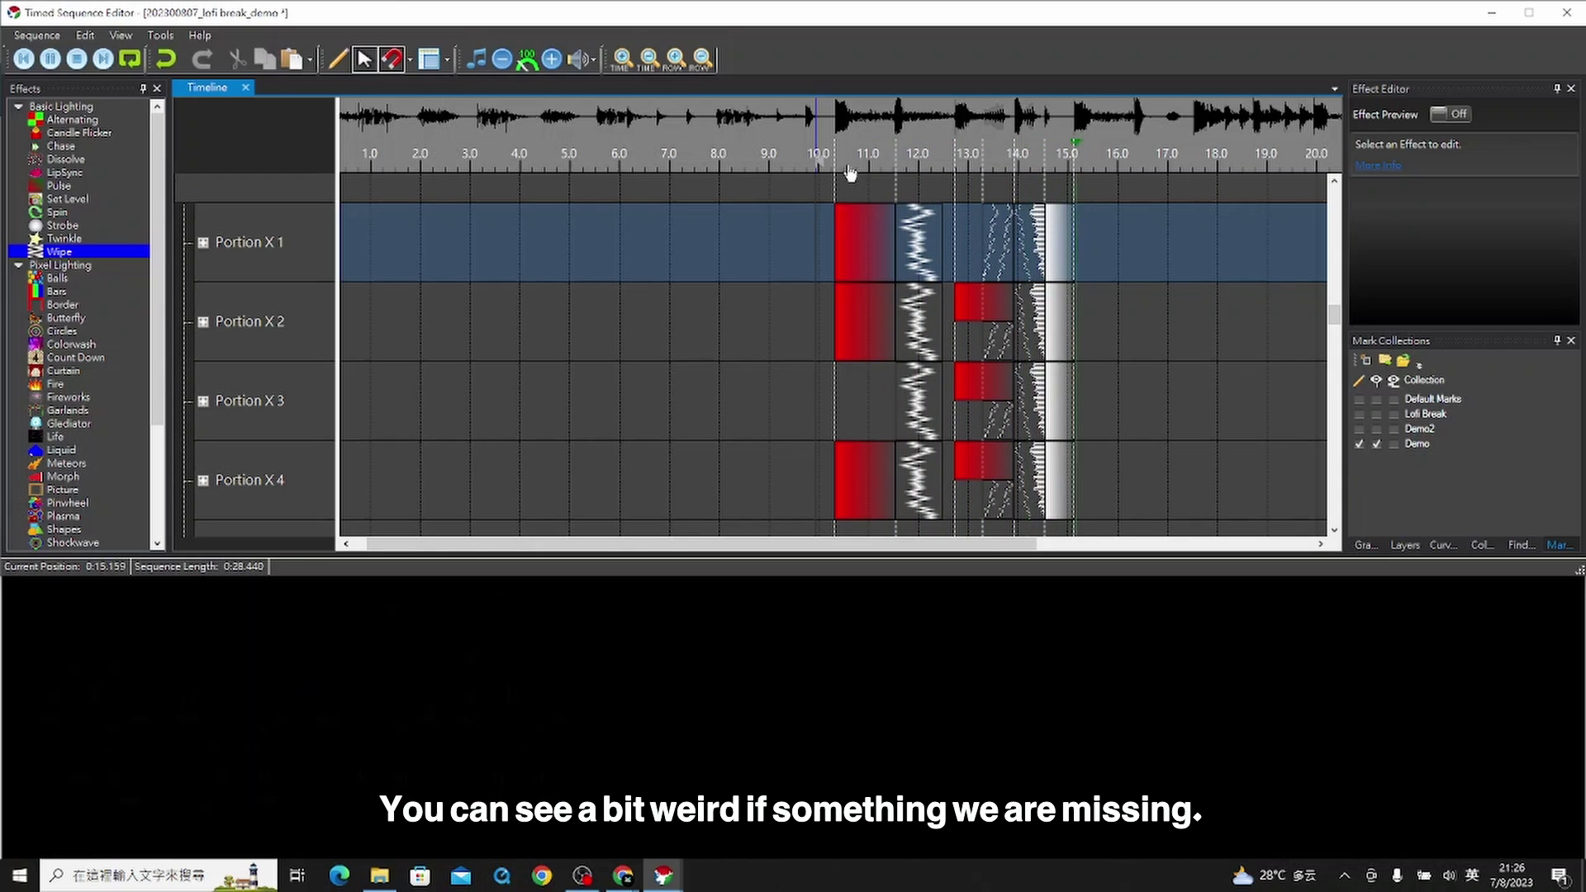
Step: Restore the deleted red effects and mark about 9.5–15.7 s for playback
key("ctrl+z")
key("ctrl+z")
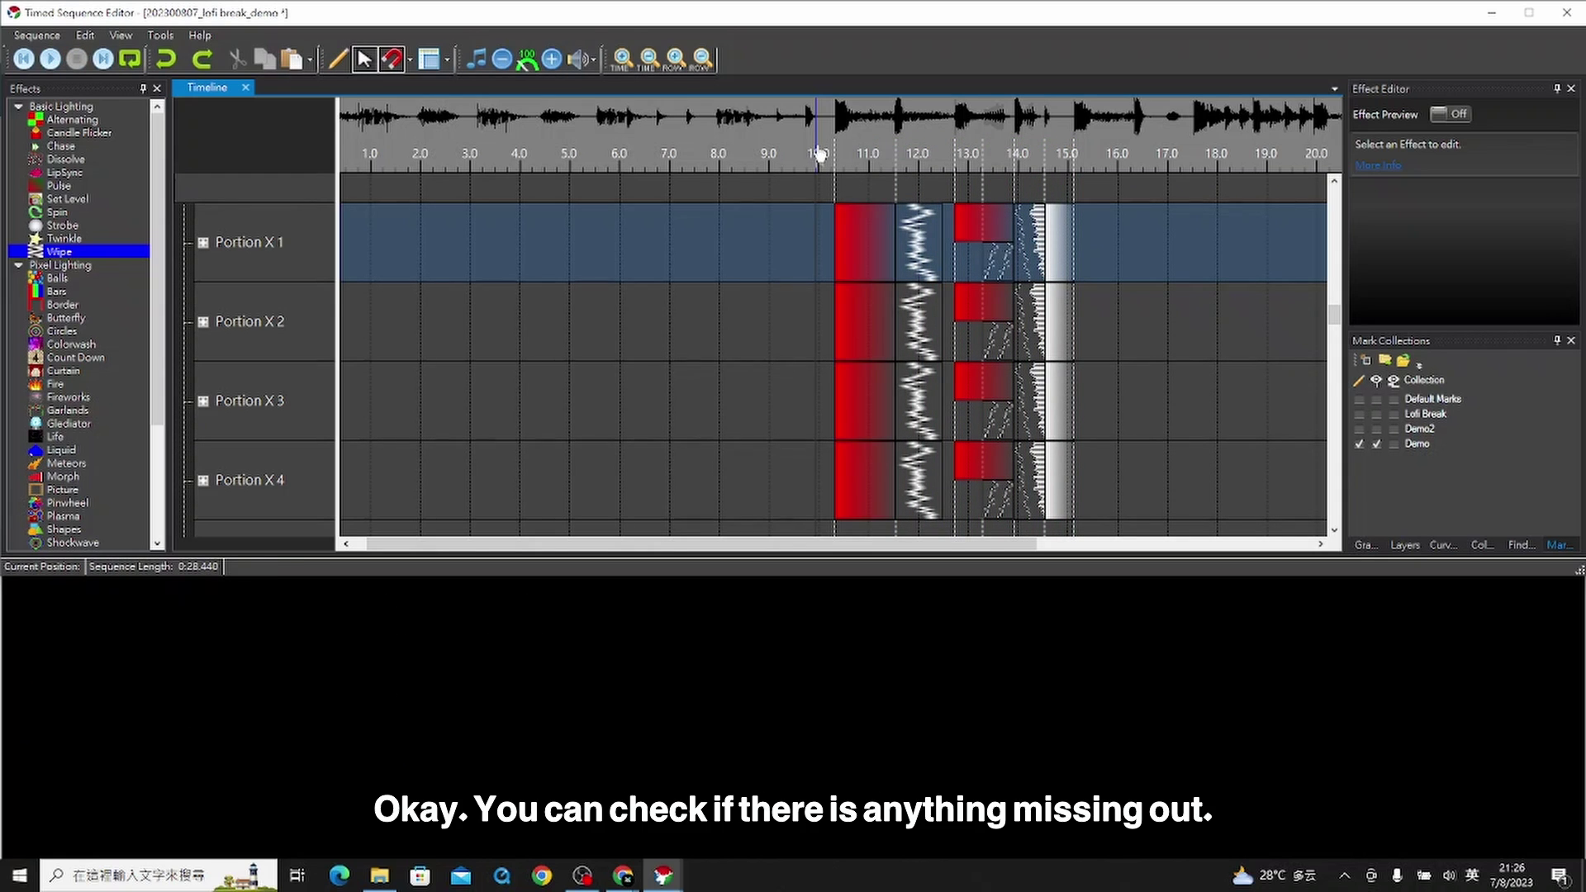
left_click(820, 155)
left_click_drag(1097, 160, 1102, 161)
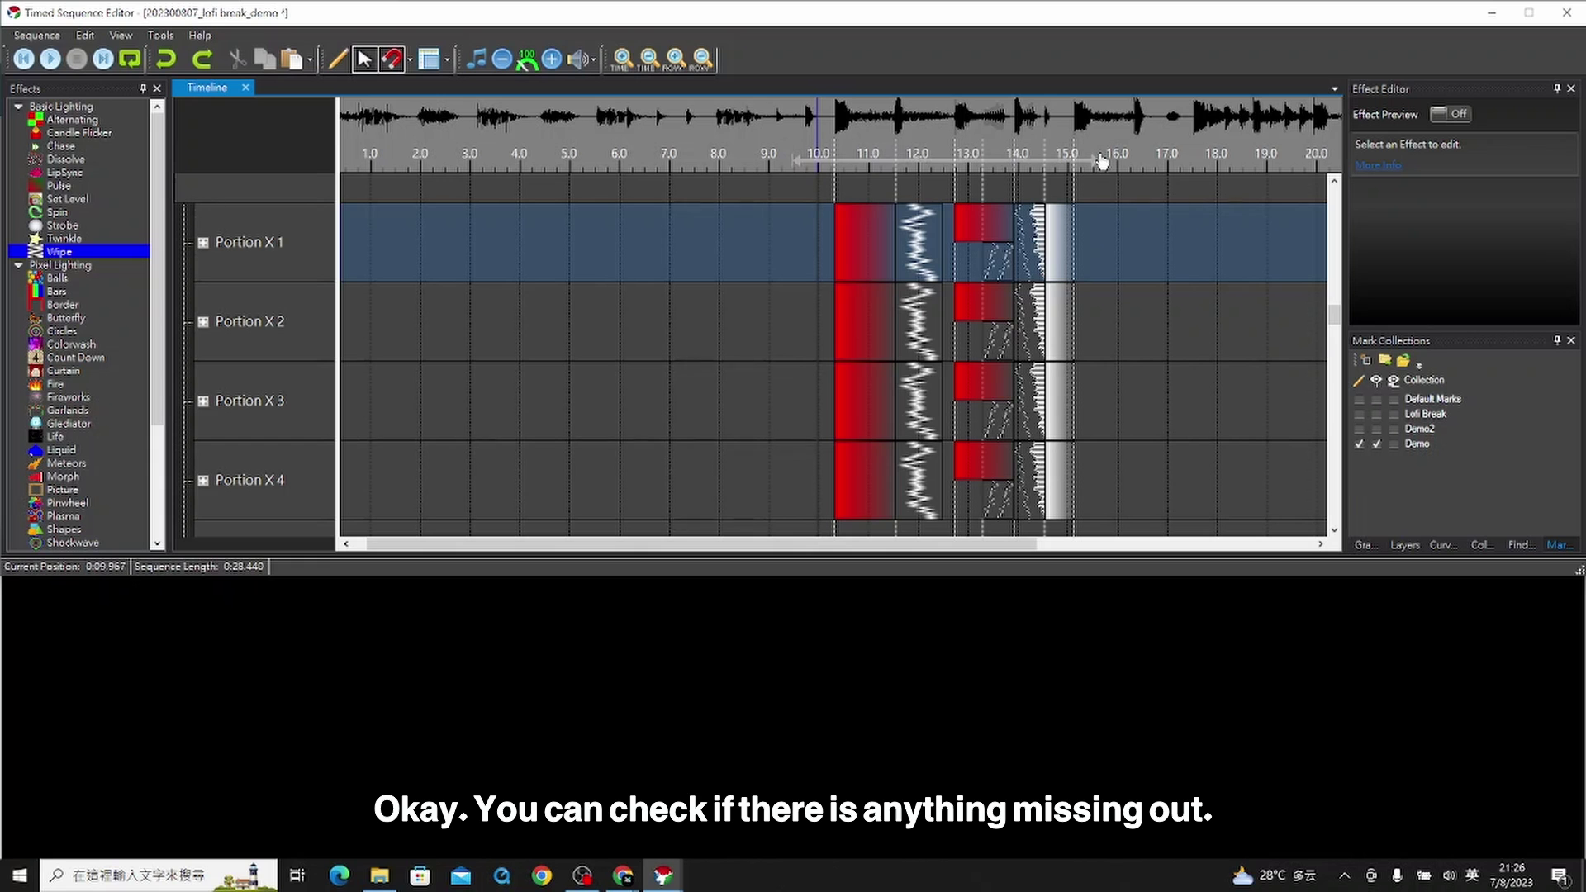